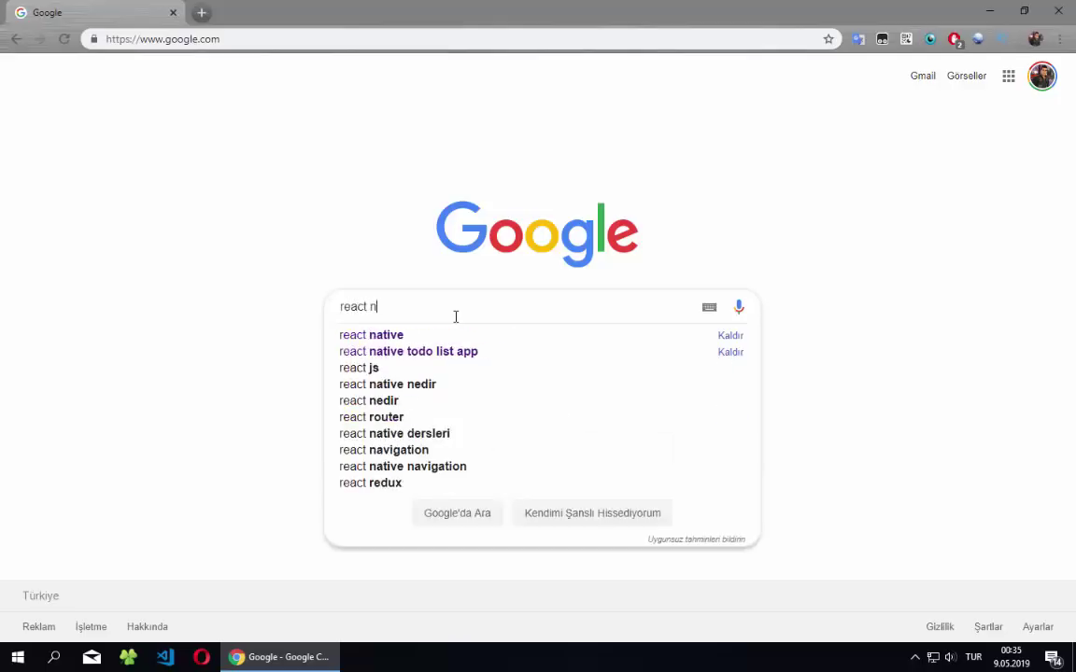
- Search Google for "react native" and open the Getting Started page of the official React Native site
{"action": "key", "text": "Return"}
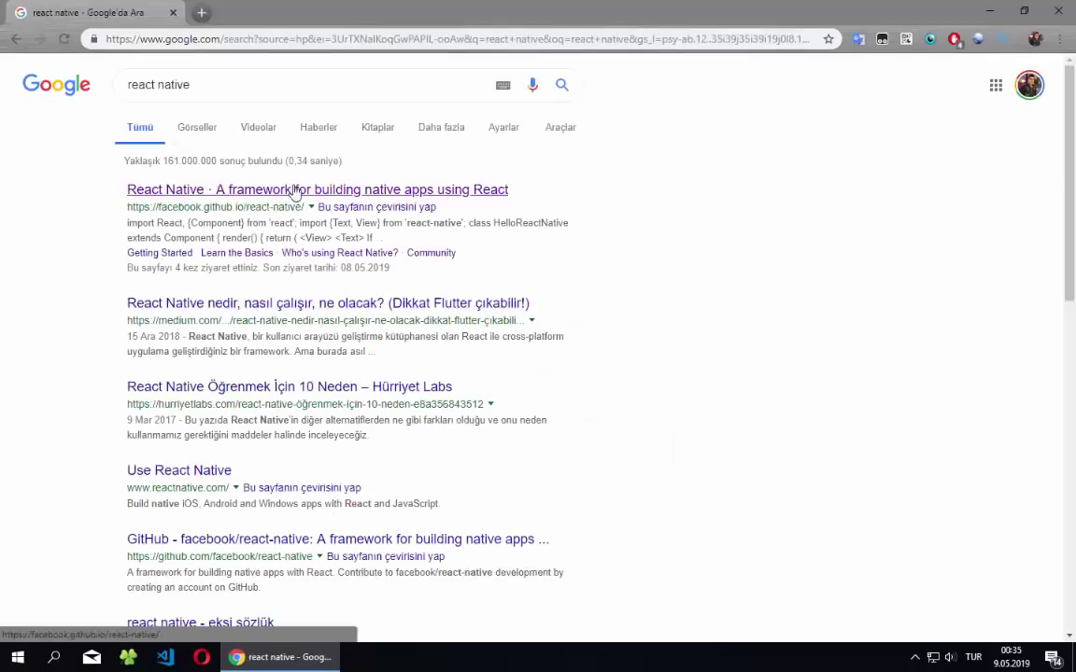
{"action": "left_click", "coordinate": [233, 189]}
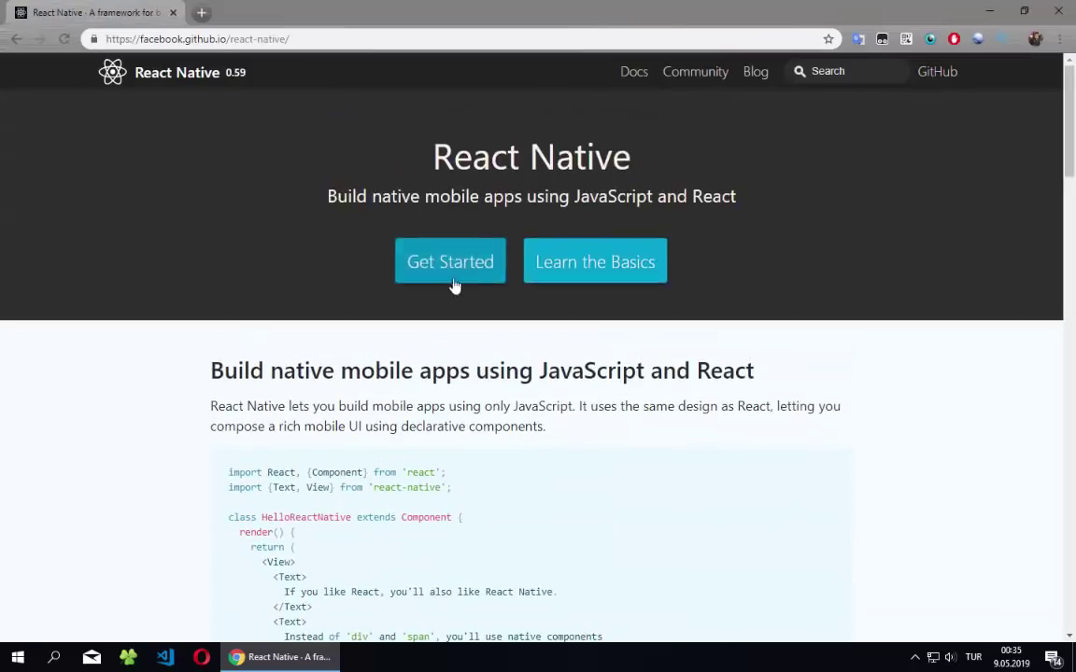
{"action": "left_click", "coordinate": [454, 270]}
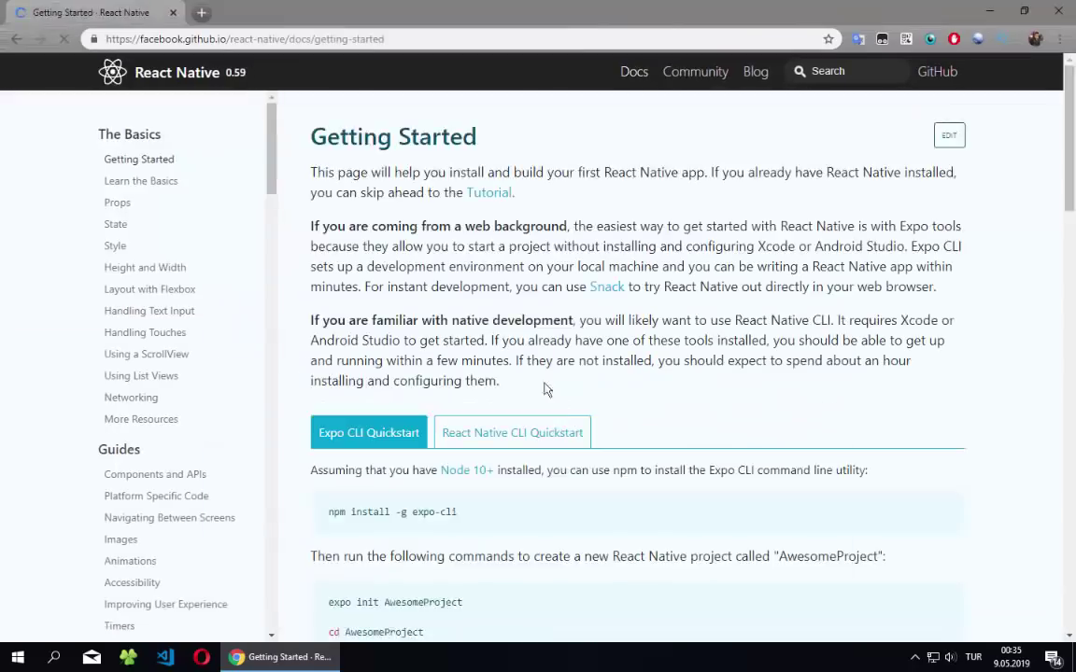
- Examine the React Native CLI Quickstart instructions and their dependency list on the Getting Started page
{"action": "scroll", "coordinate": [519, 299], "scroll_direction": "down", "scroll_amount": 2}
{"action": "scroll", "coordinate": [511, 208], "scroll_direction": "up", "scroll_amount": 2}
{"action": "scroll", "coordinate": [448, 355], "scroll_direction": "down", "scroll_amount": 1}
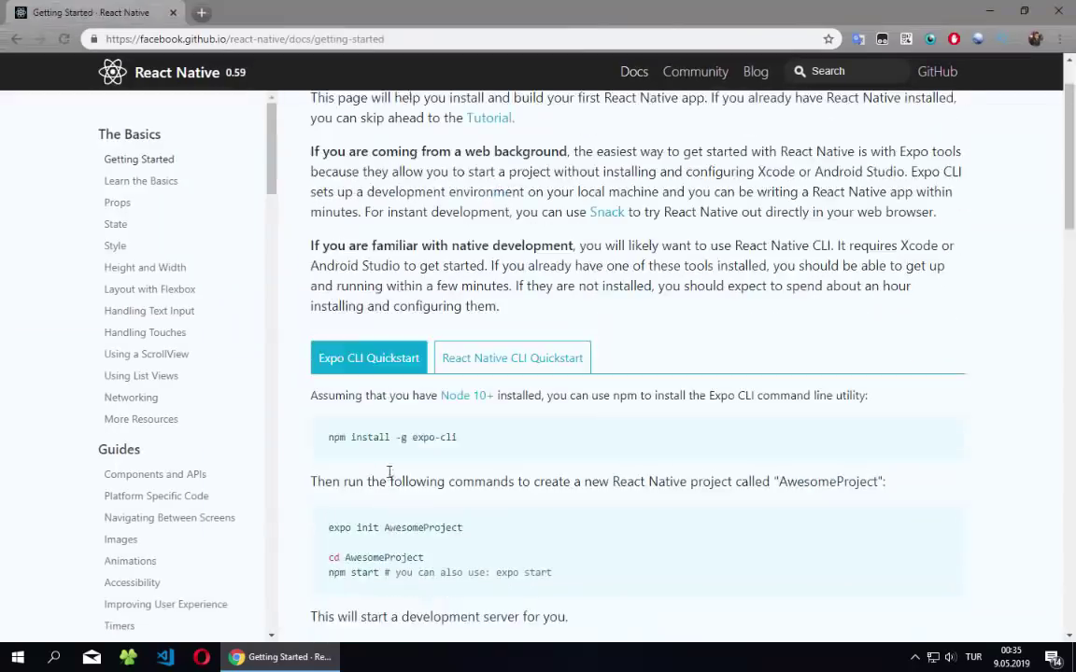
{"action": "left_click", "coordinate": [516, 374]}
{"action": "scroll", "coordinate": [336, 439], "scroll_direction": "down", "scroll_amount": 3}
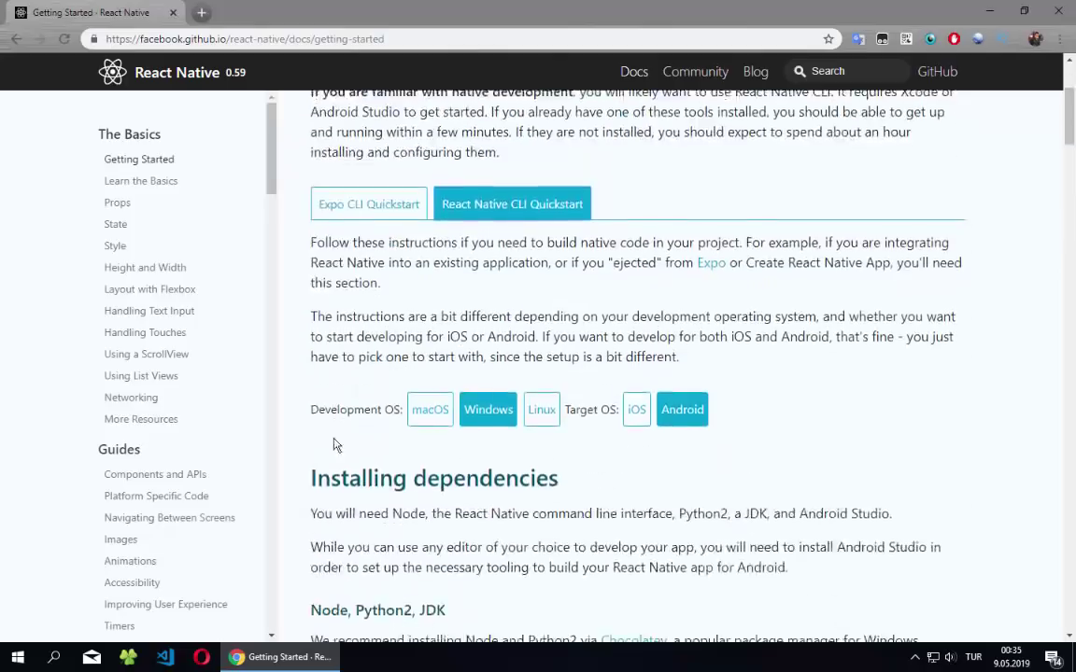
{"action": "scroll", "coordinate": [368, 417], "scroll_direction": "down", "scroll_amount": 3}
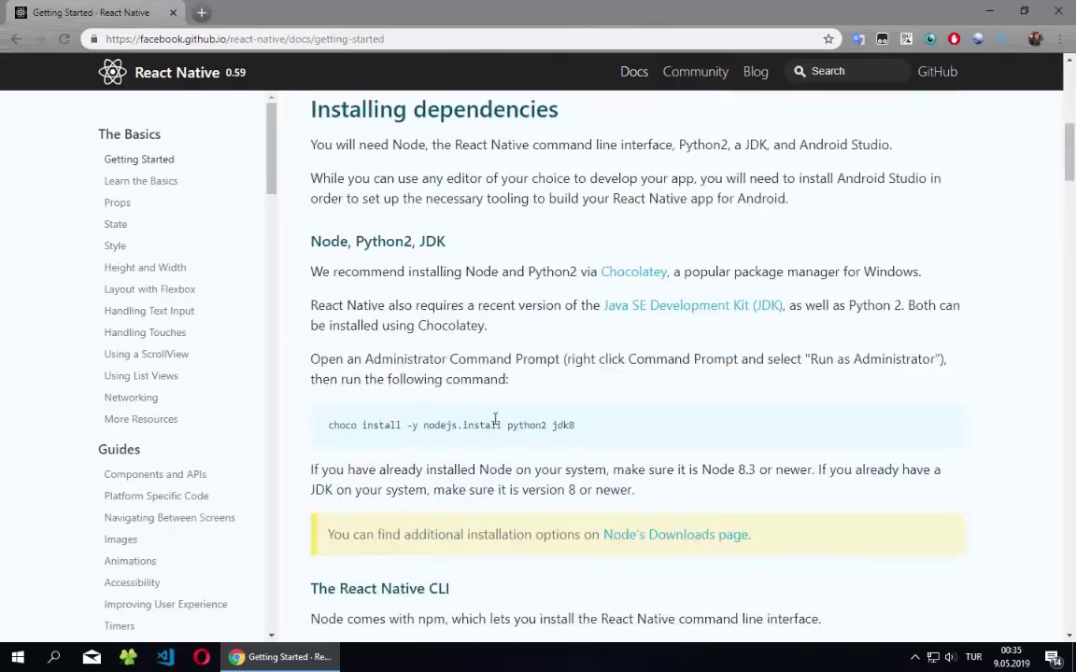
{"action": "scroll", "coordinate": [543, 428], "scroll_direction": "down", "scroll_amount": 4}
{"action": "scroll", "coordinate": [619, 365], "scroll_direction": "up", "scroll_amount": 6}
{"action": "scroll", "coordinate": [581, 374], "scroll_direction": "up", "scroll_amount": 1}
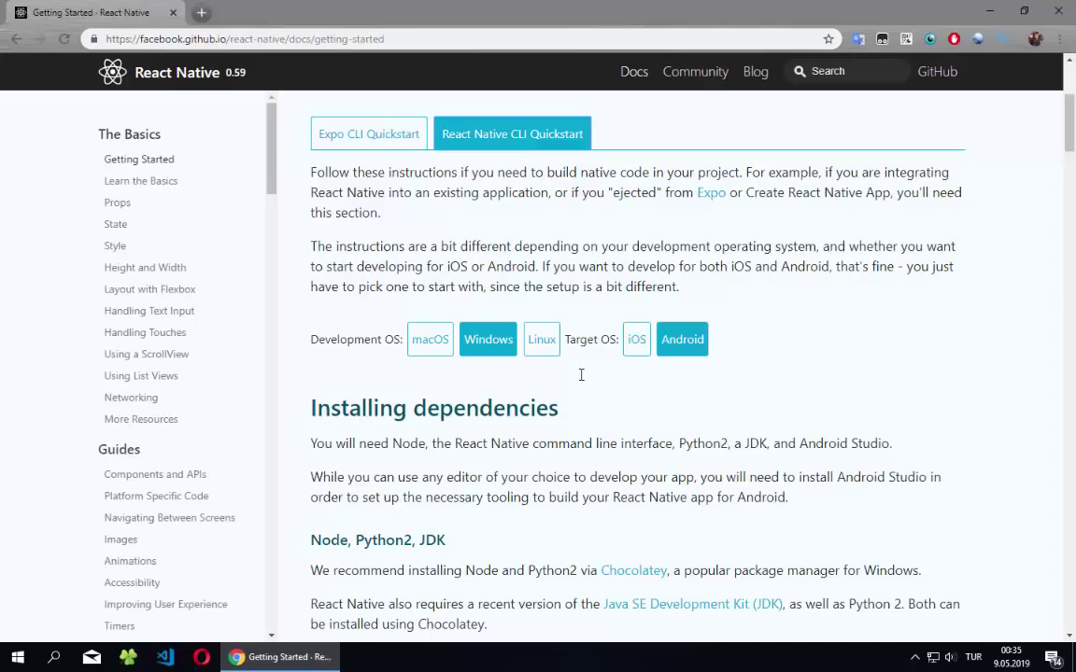
{"action": "scroll", "coordinate": [480, 307], "scroll_direction": "up", "scroll_amount": 3}
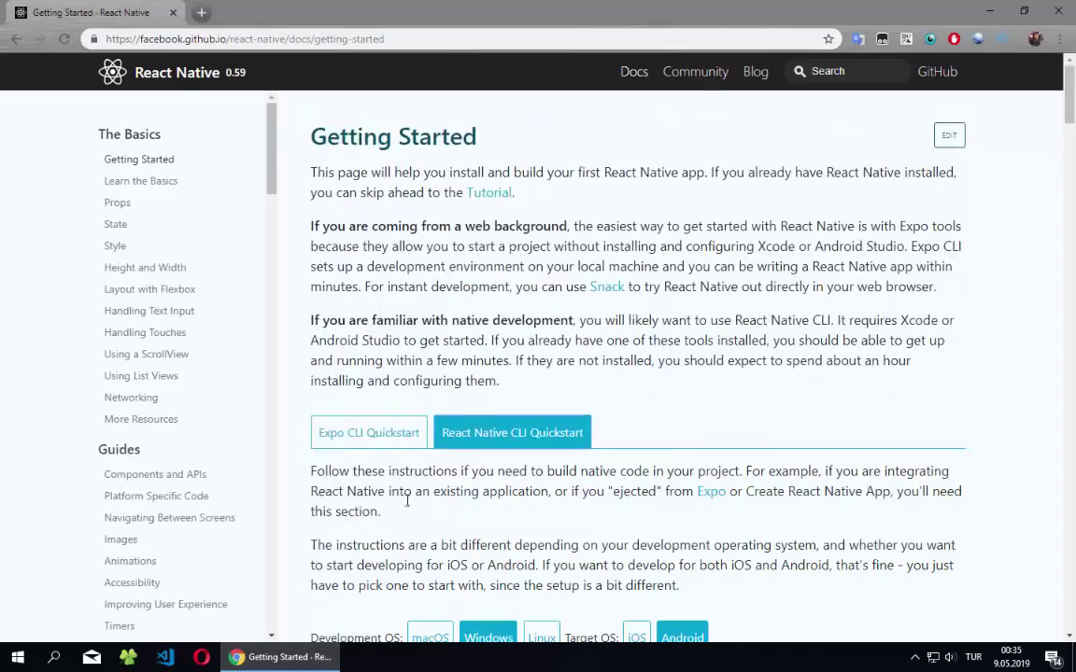
- Show the Expo CLI Quickstart instructions and highlight the npm install -g expo-cli command
{"action": "left_click", "coordinate": [376, 435]}
{"action": "scroll", "coordinate": [538, 486], "scroll_direction": "down", "scroll_amount": 2}
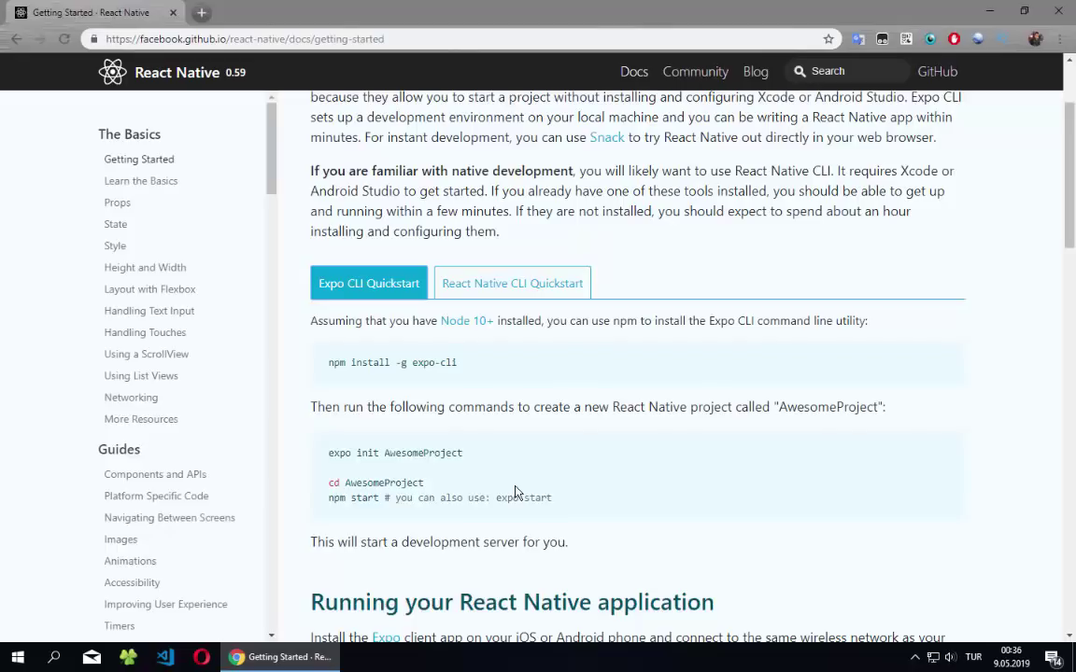
{"action": "left_click_drag", "start_coordinate": [329, 362], "coordinate": [552, 375]}
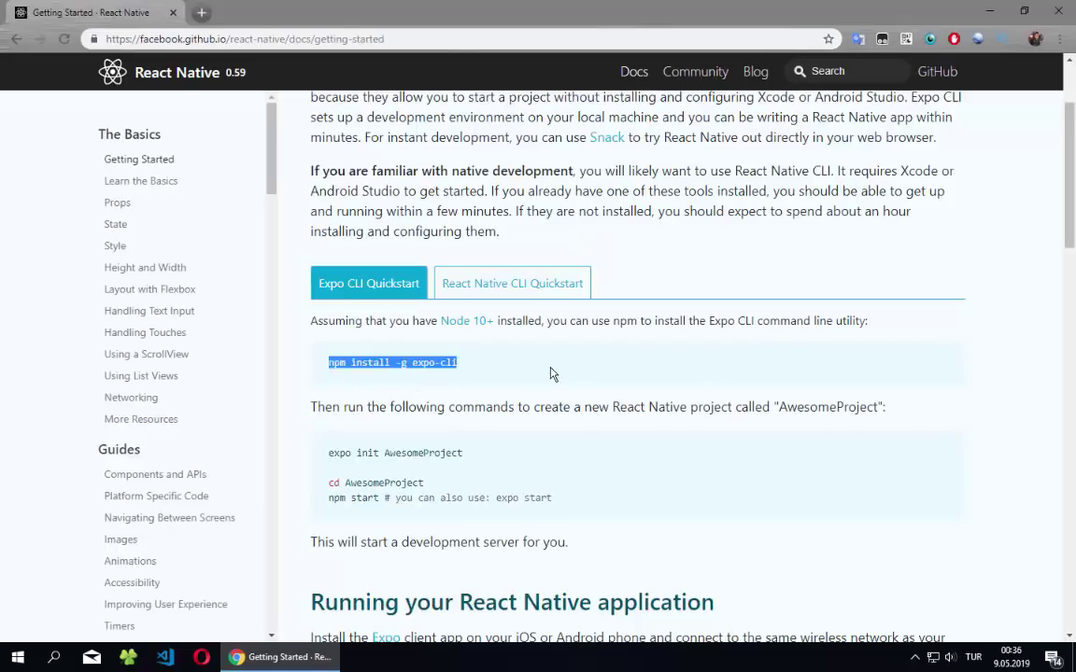
- Return to the React Native CLI Quickstart and review its development and target OS choices and required tools
{"action": "left_click", "coordinate": [531, 293]}
{"action": "scroll", "coordinate": [576, 397], "scroll_direction": "down", "scroll_amount": 2}
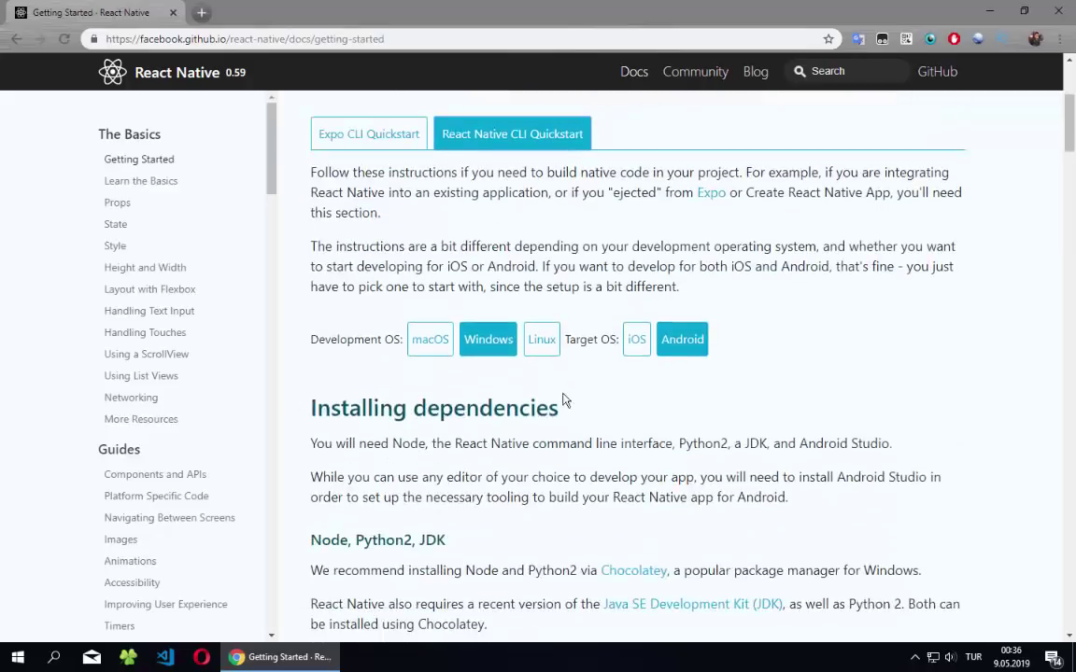
{"action": "scroll", "coordinate": [572, 399], "scroll_direction": "down", "scroll_amount": 4}
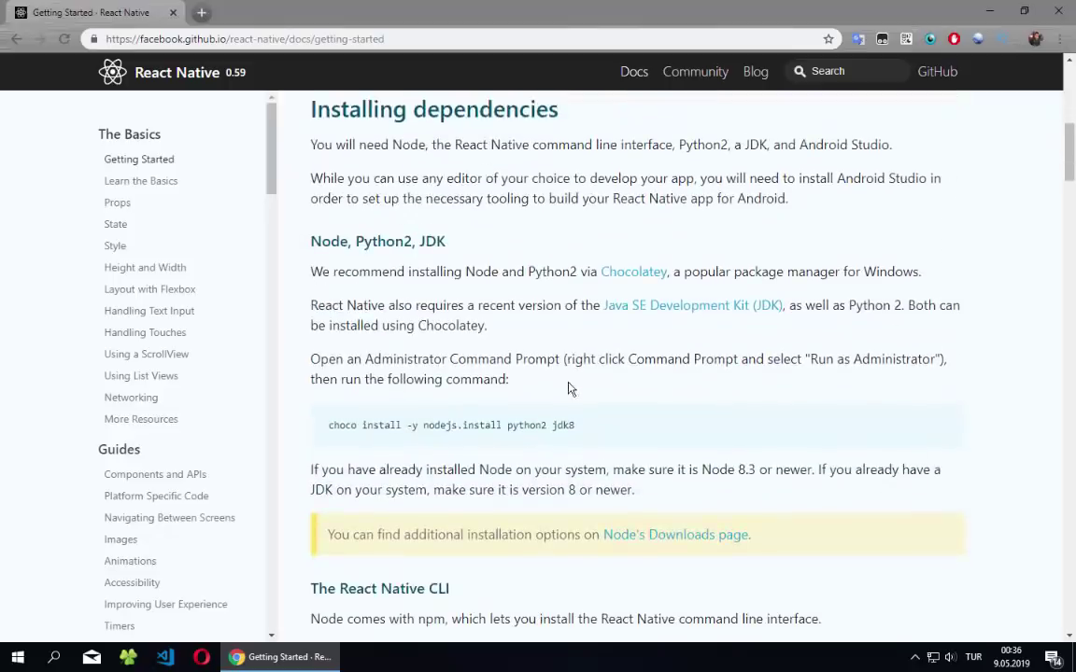
{"action": "scroll", "coordinate": [557, 355], "scroll_direction": "up", "scroll_amount": 4}
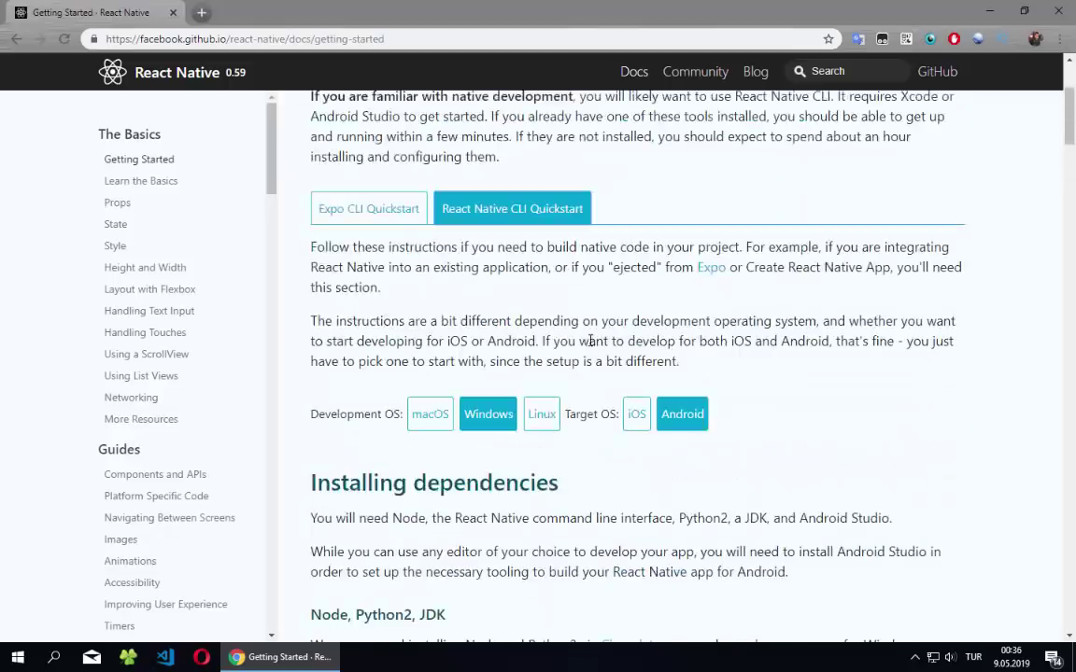
{"action": "scroll", "coordinate": [592, 340], "scroll_direction": "up", "scroll_amount": 3}
{"action": "scroll", "coordinate": [590, 339], "scroll_direction": "down", "scroll_amount": 3}
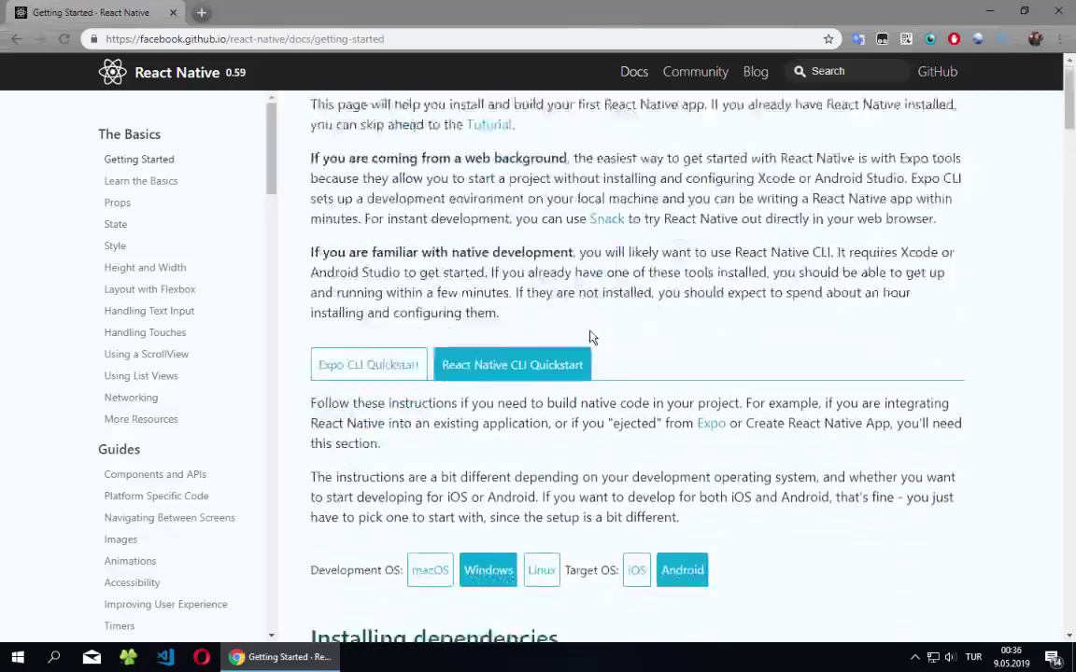
{"action": "scroll", "coordinate": [548, 342], "scroll_direction": "down", "scroll_amount": 2}
{"action": "scroll", "coordinate": [550, 342], "scroll_direction": "down", "scroll_amount": 1}
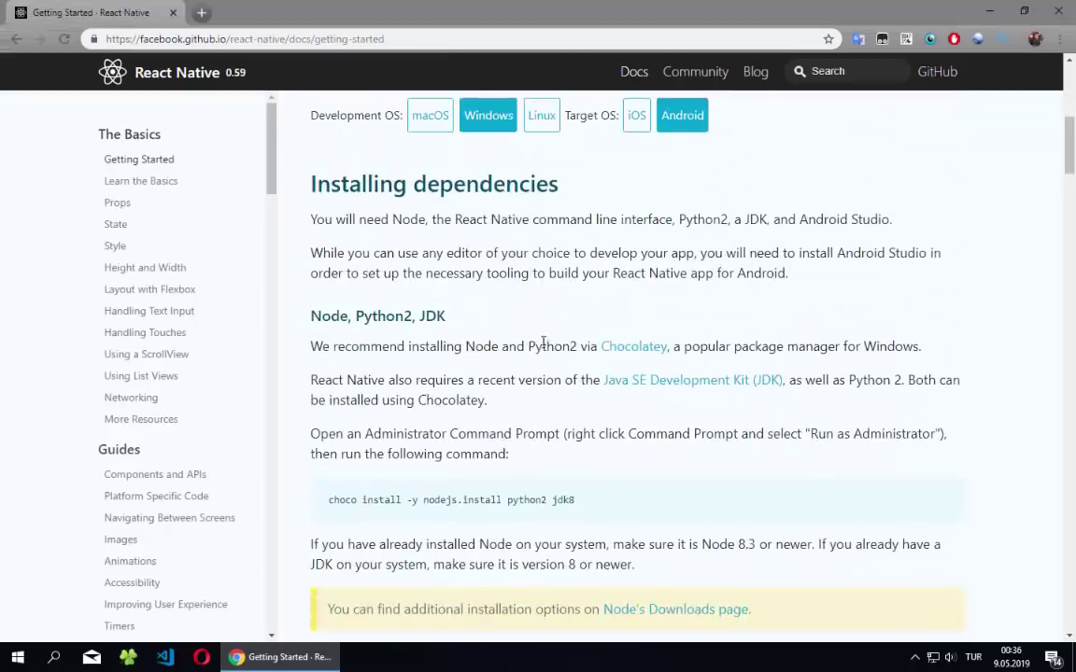
- Read the Installing dependencies section through the Node, Python2, JDK part and its choco install command
{"action": "left_click_drag", "start_coordinate": [296, 187], "coordinate": [532, 206]}
{"action": "left_click", "coordinate": [412, 280]}
{"action": "triple_click", "coordinate": [371, 319]}
{"action": "left_click", "coordinate": [497, 377]}
{"action": "scroll", "coordinate": [607, 380], "scroll_direction": "down", "scroll_amount": 2}
{"action": "left_click_drag", "start_coordinate": [576, 351], "coordinate": [361, 351]}
{"action": "left_click", "coordinate": [342, 362]}
{"action": "double_click", "coordinate": [342, 363]}
{"action": "left_click", "coordinate": [422, 375]}
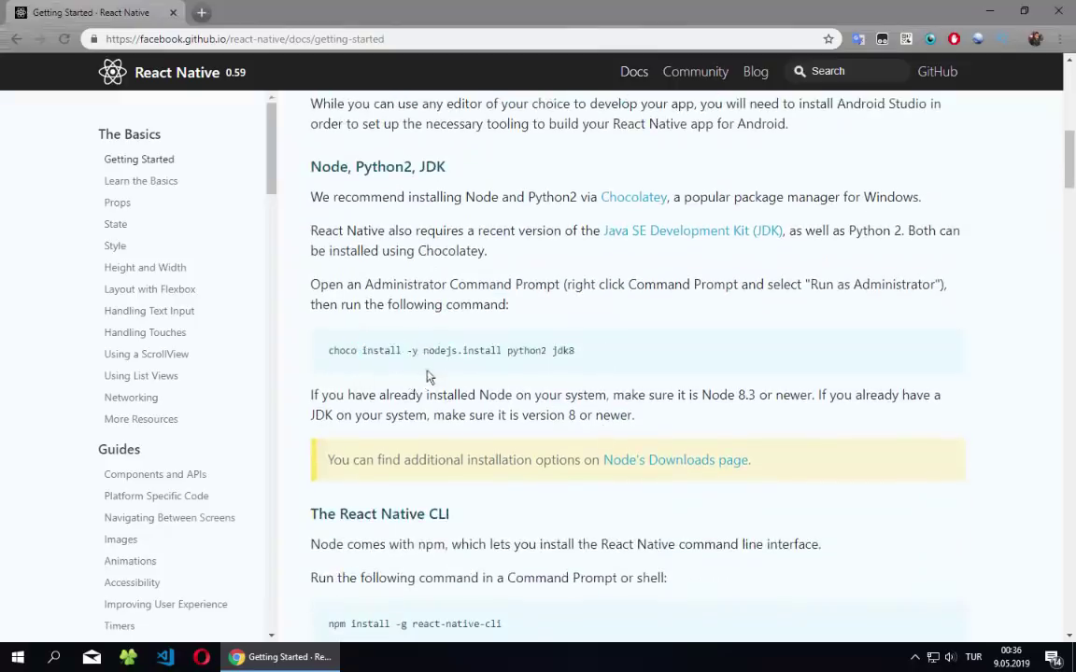
- Open the Chocolatey link in a new browser tab and look over the site's home page
{"action": "right_click", "coordinate": [624, 198]}
{"action": "left_click", "coordinate": [654, 209]}
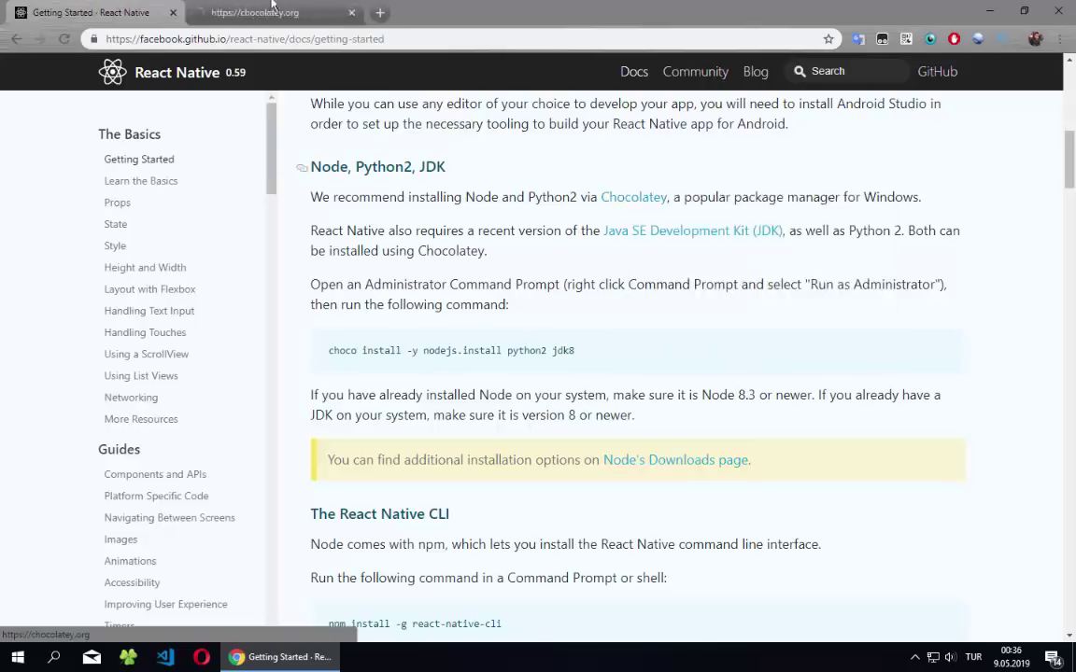
{"action": "left_click", "coordinate": [279, 16]}
{"action": "scroll", "coordinate": [486, 337], "scroll_direction": "down", "scroll_amount": 1}
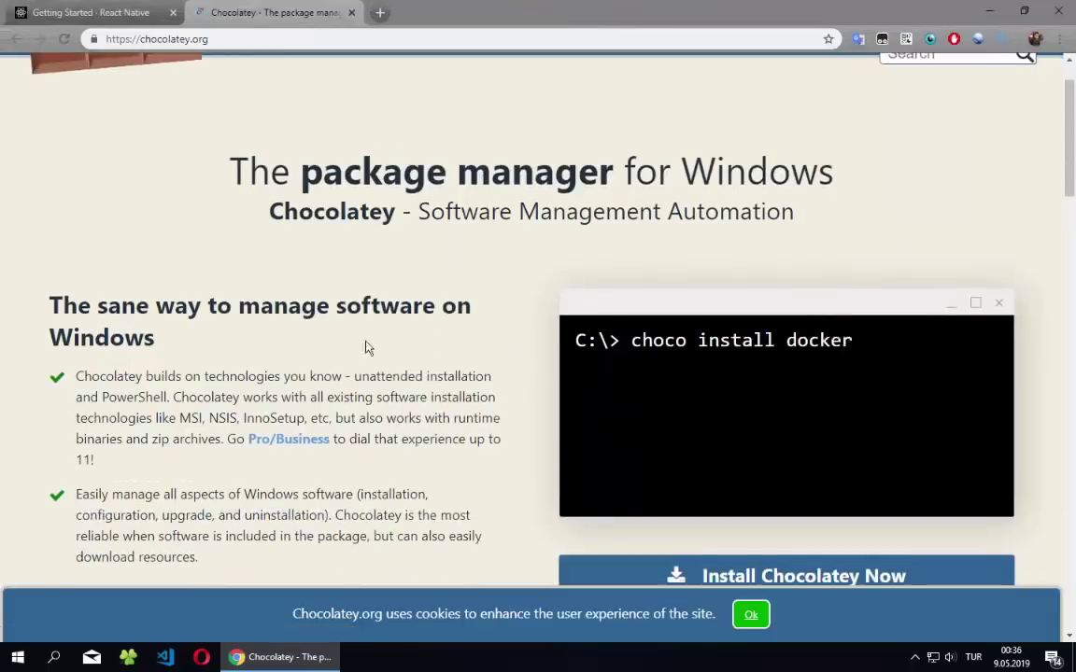
{"action": "scroll", "coordinate": [366, 349], "scroll_direction": "down", "scroll_amount": 4}
{"action": "scroll", "coordinate": [820, 397], "scroll_direction": "up", "scroll_amount": 2}
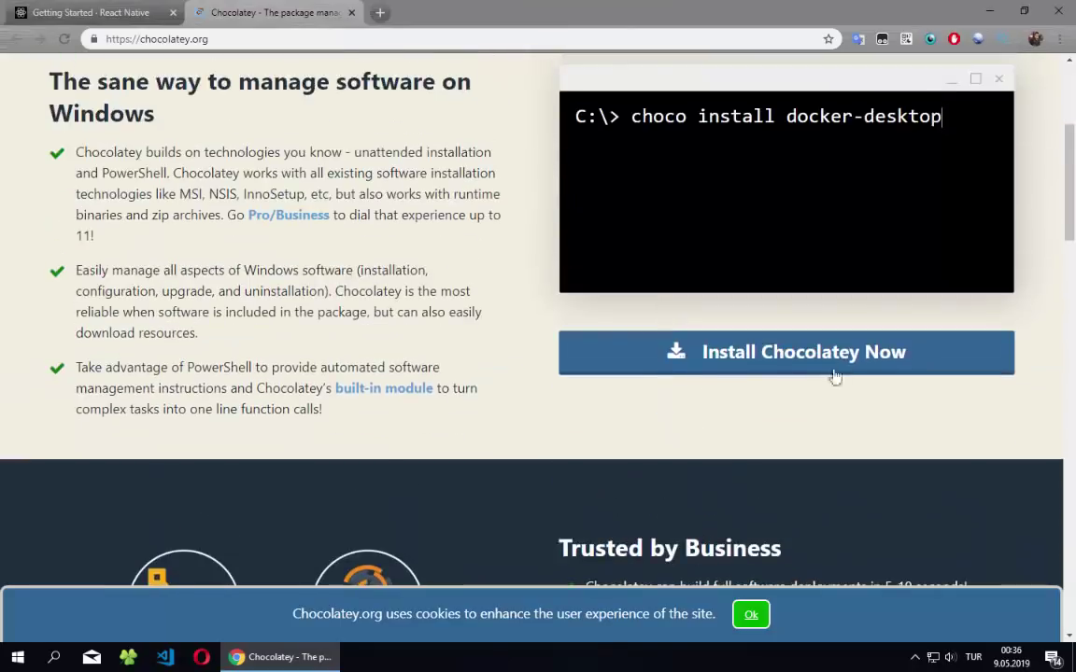
- Open Chocolatey's installation page and copy the install command given under Install with PowerShell.exe
{"action": "left_click", "coordinate": [766, 353]}
{"action": "scroll", "coordinate": [355, 281], "scroll_direction": "down", "scroll_amount": 5}
{"action": "left_click", "coordinate": [424, 235]}
{"action": "left_click_drag", "start_coordinate": [257, 203], "coordinate": [244, 208]}
{"action": "double_click", "coordinate": [204, 205]}
{"action": "key", "text": "ctrl+a"}
{"action": "left_click", "coordinate": [298, 201]}
{"action": "triple_click", "coordinate": [297, 200]}
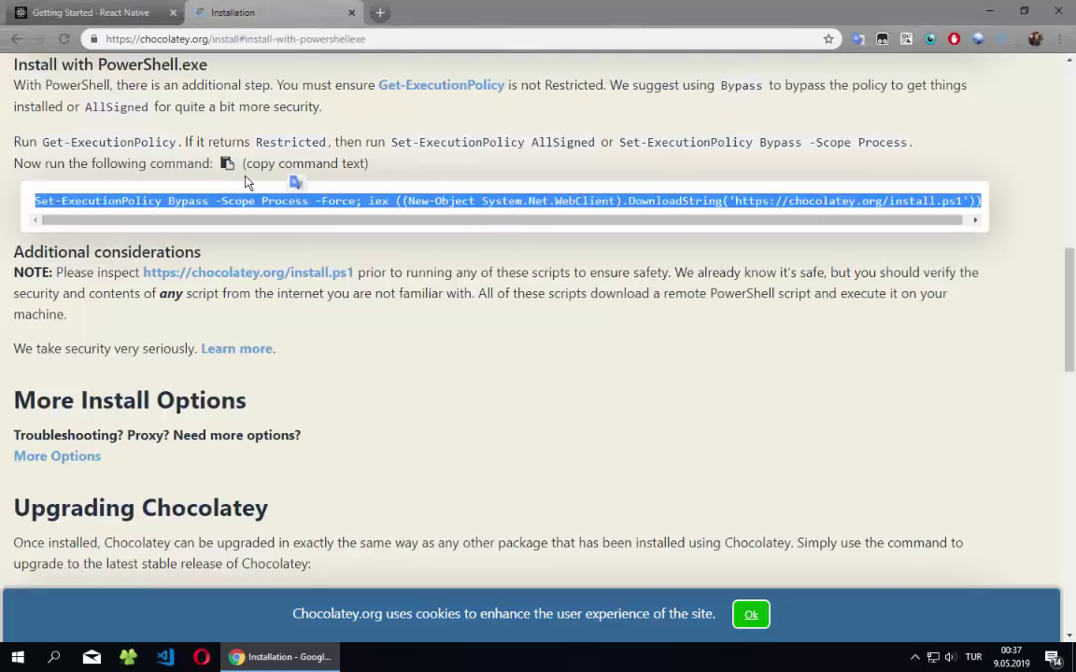
{"action": "triple_click", "coordinate": [422, 210]}
{"action": "key", "text": "super+c"}
{"action": "left_click", "coordinate": [387, 268]}
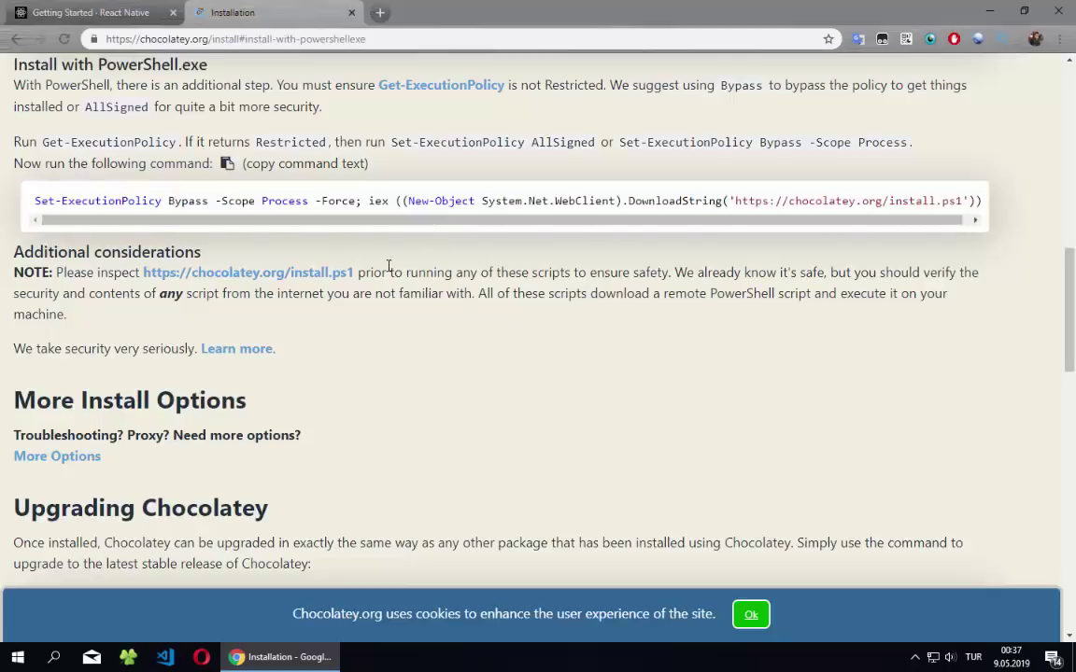
- Open Windows PowerShell as administrator and maximize its window
{"action": "left_click", "coordinate": [5, 663]}
{"action": "type", "text": "power"}
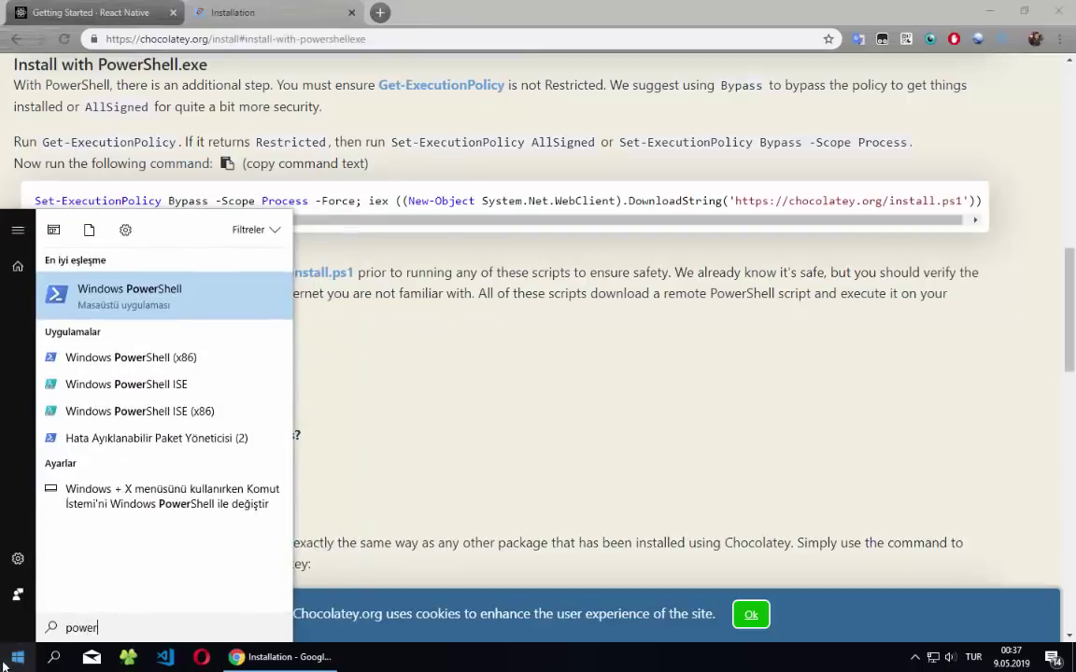
{"action": "right_click", "coordinate": [147, 285]}
{"action": "left_click", "coordinate": [142, 320]}
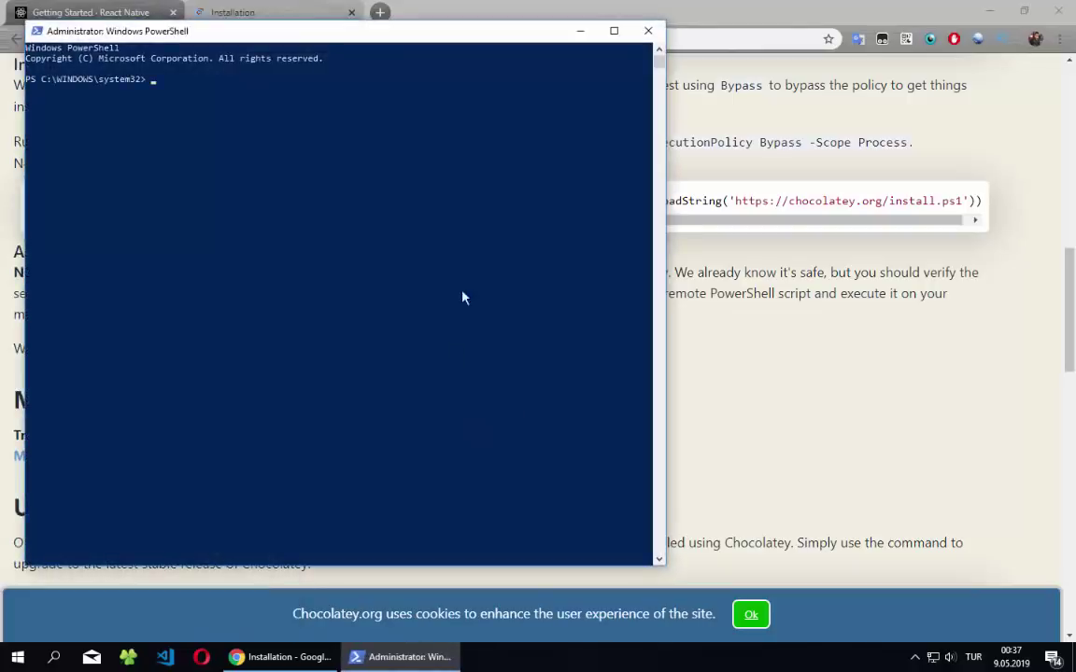
{"action": "double_click", "coordinate": [432, 32]}
- Run the copied Chocolatey install command in PowerShell, then exit the shell once it finishes
{"action": "right_click", "coordinate": [357, 183]}
{"action": "key", "text": "Return"}
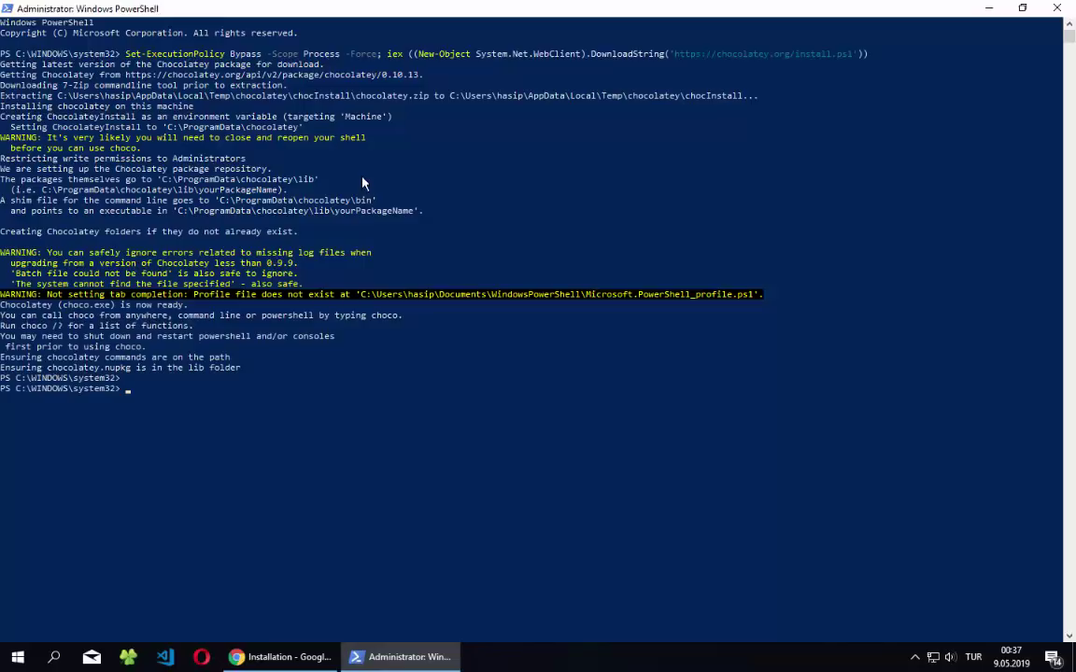
{"action": "key", "text": "Return"}
{"action": "type", "text": "exit"}
{"action": "key", "text": "Return"}
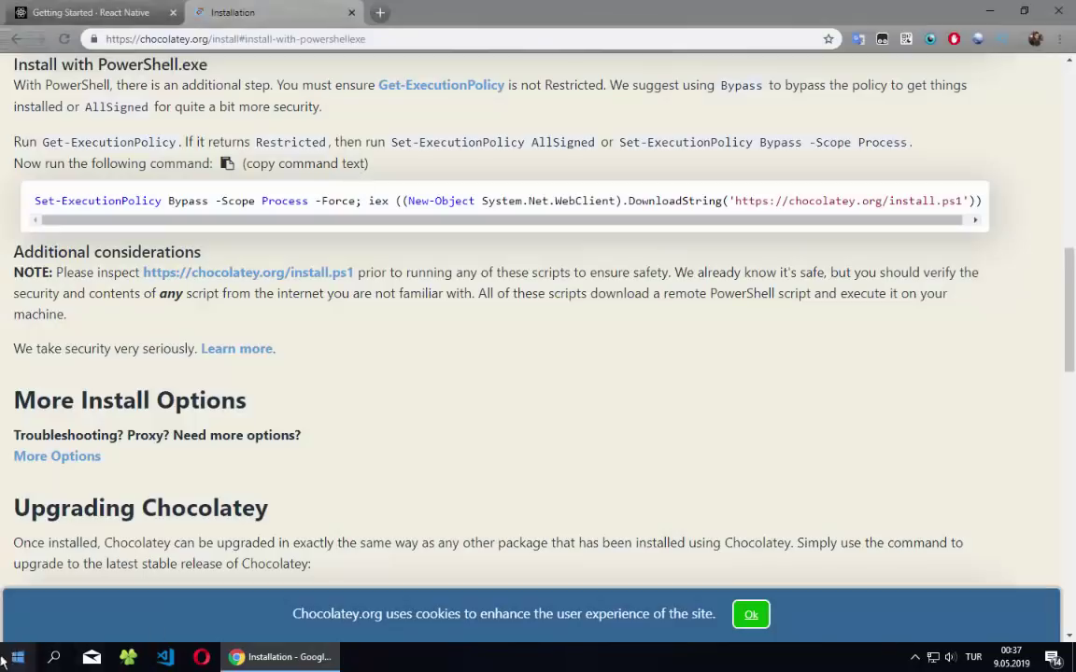
- Open a Command Prompt and check the installed Chocolatey version with choco -v
{"action": "key", "text": "super"}
{"action": "type", "text": "cmd"}
{"action": "key", "text": "Return"}
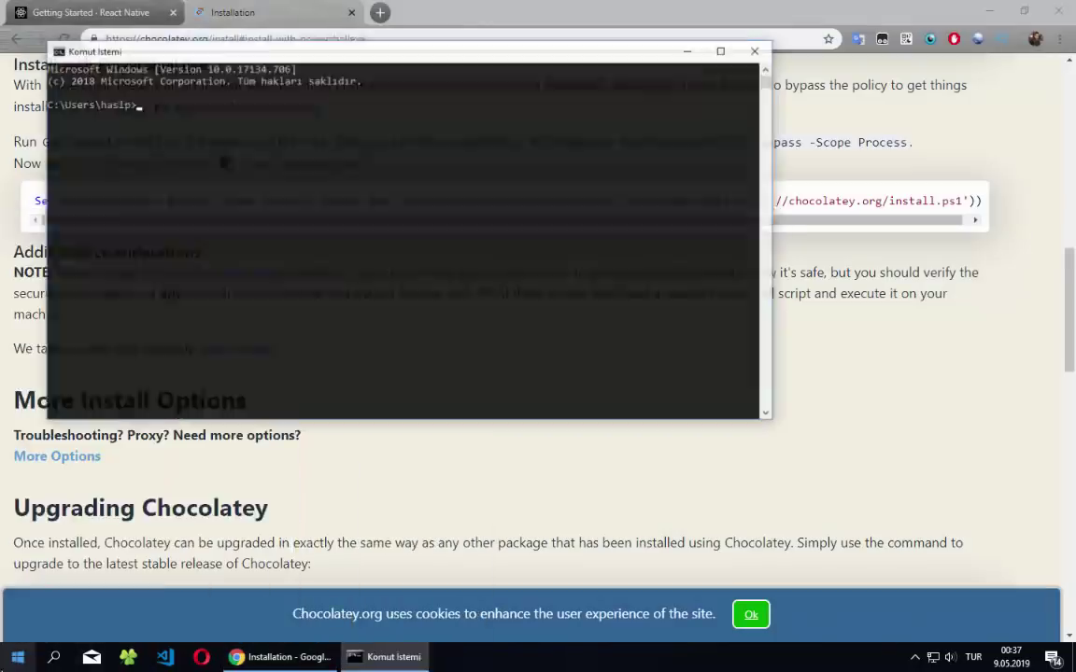
{"action": "type", "text": "choco -v"}
{"action": "key", "text": "Return"}
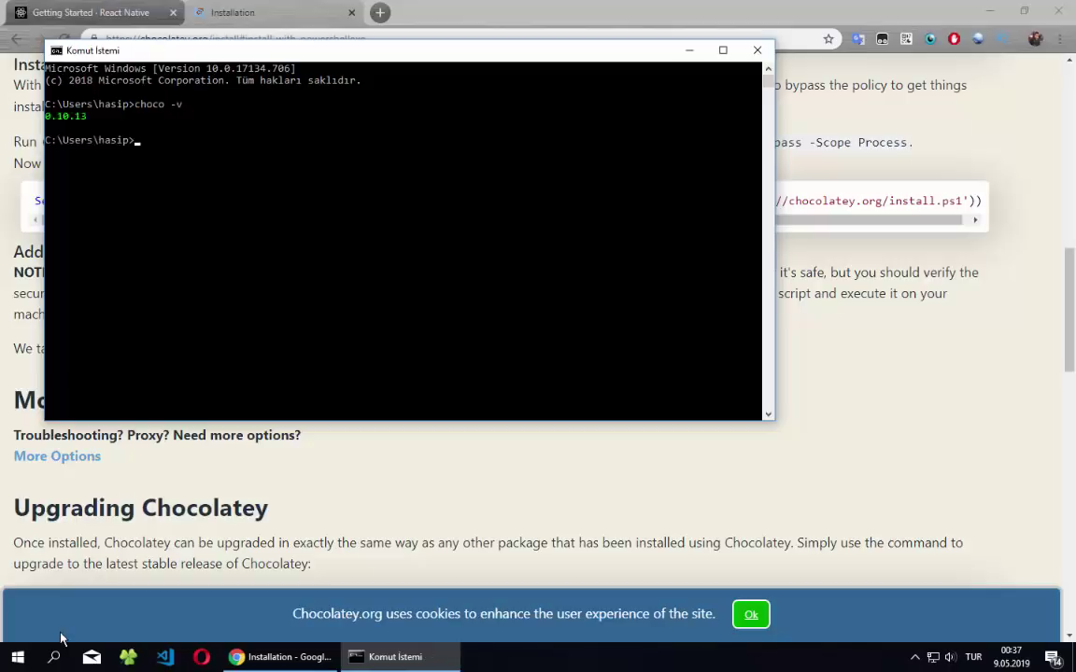
- Close the Chocolatey tab and copy the command choco install -y nodejs.install python2 jdk8 from the React Native docs
{"action": "left_click", "coordinate": [60, 638]}
{"action": "middle_click", "coordinate": [261, 8]}
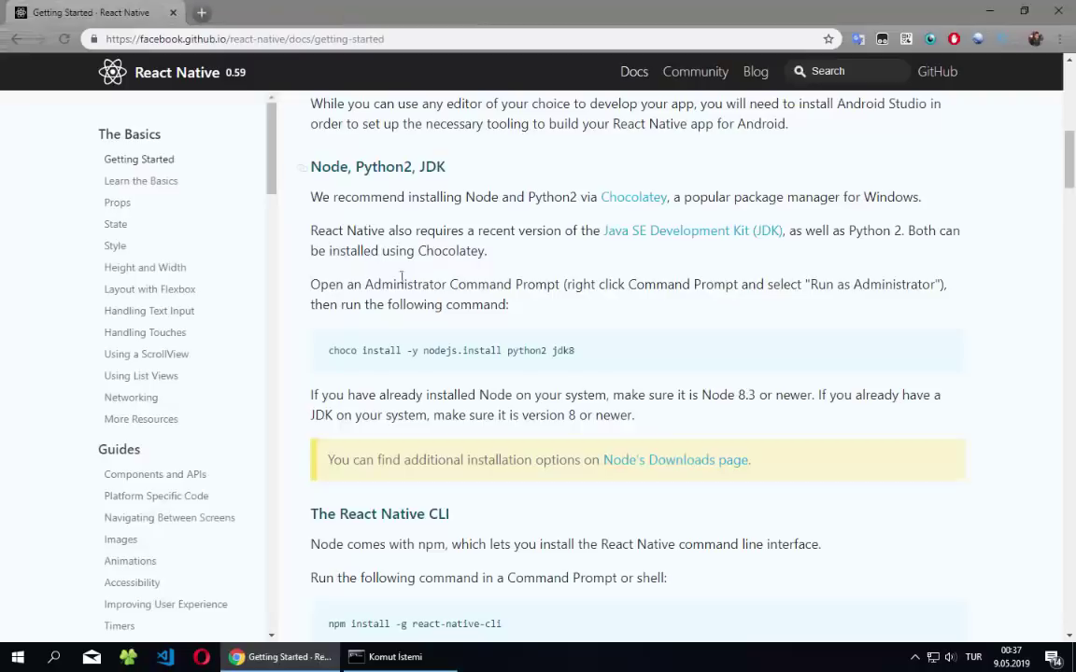
{"action": "left_click_drag", "start_coordinate": [598, 350], "coordinate": [323, 352]}
{"action": "key", "text": "ctrl+c"}
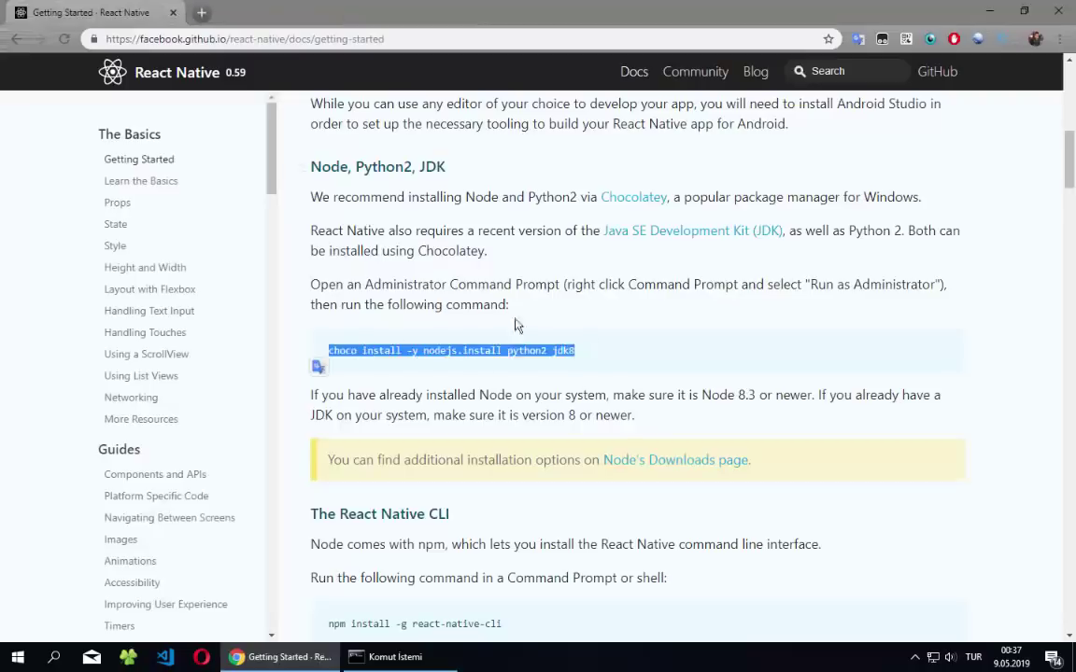
- Try to run choco install -y nodejs.install python2 jdk8 in the regular Command Prompt, review its output and minimize the window
{"action": "key", "text": "alt+Tab"}
{"action": "key", "text": "ctrl+v"}
{"action": "key", "text": "Return"}
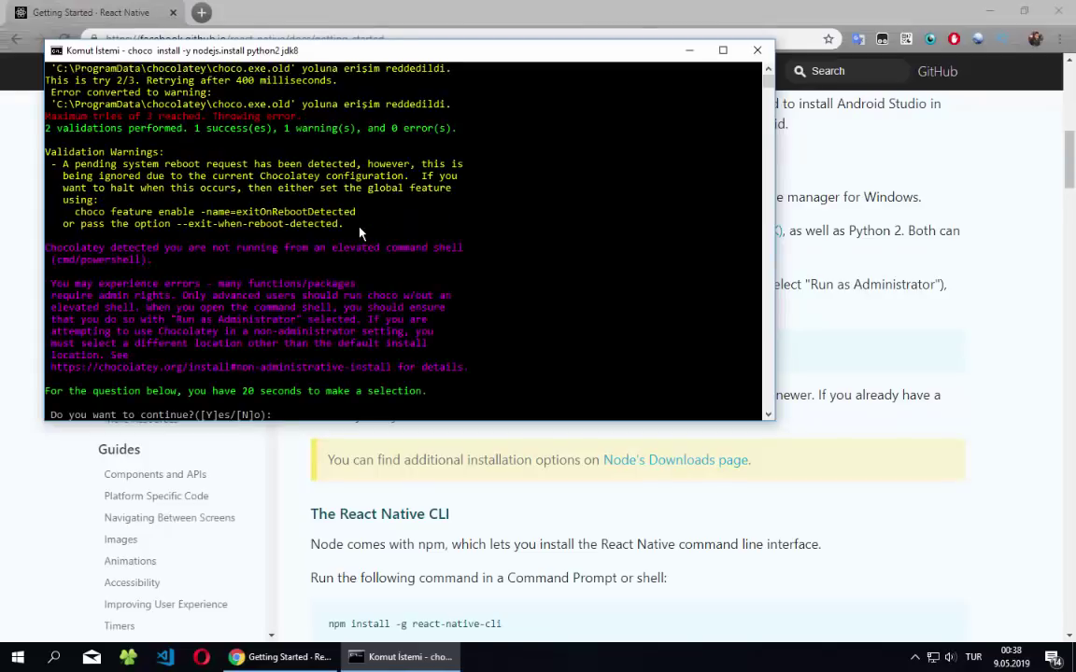
{"action": "scroll", "coordinate": [345, 247], "scroll_direction": "up", "scroll_amount": 3}
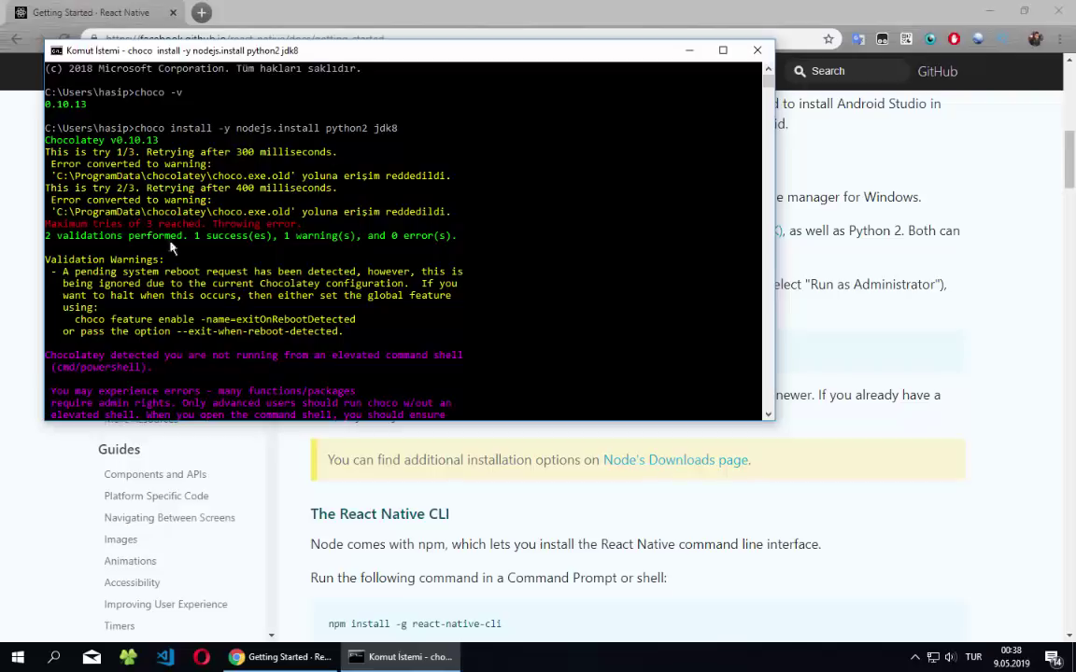
{"action": "scroll", "coordinate": [299, 259], "scroll_direction": "down", "scroll_amount": 1}
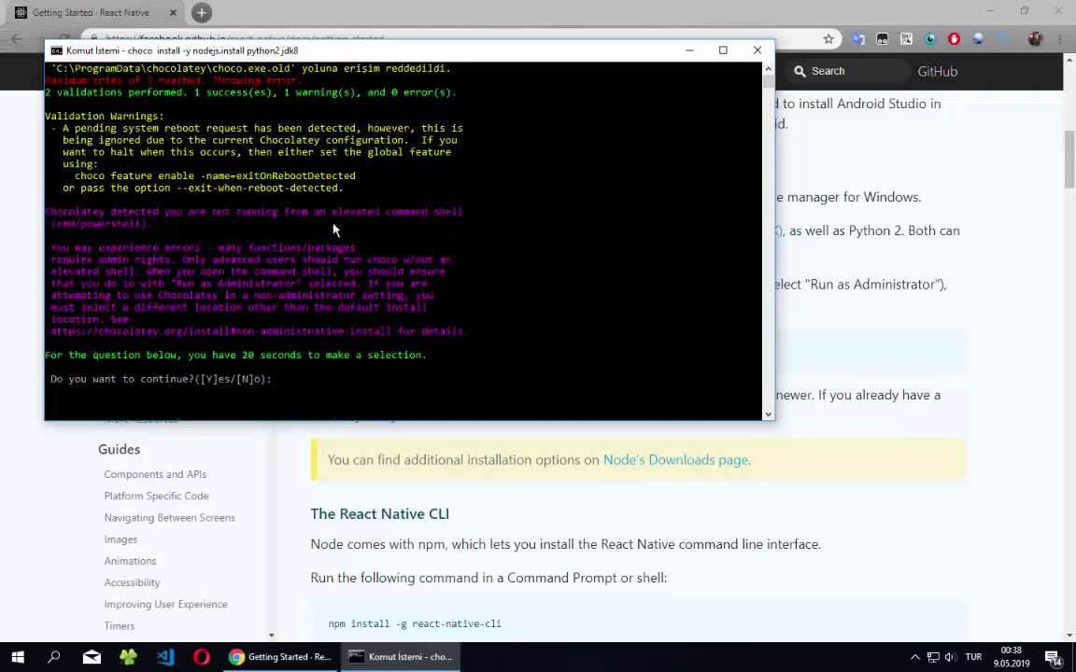
{"action": "left_click", "coordinate": [691, 50]}
- Open Command Prompt as administrator and run choco install -y nodejs.install python2 jdk8
{"action": "key", "text": "super"}
{"action": "type", "text": "cmd"}
{"action": "right_click", "coordinate": [149, 297]}
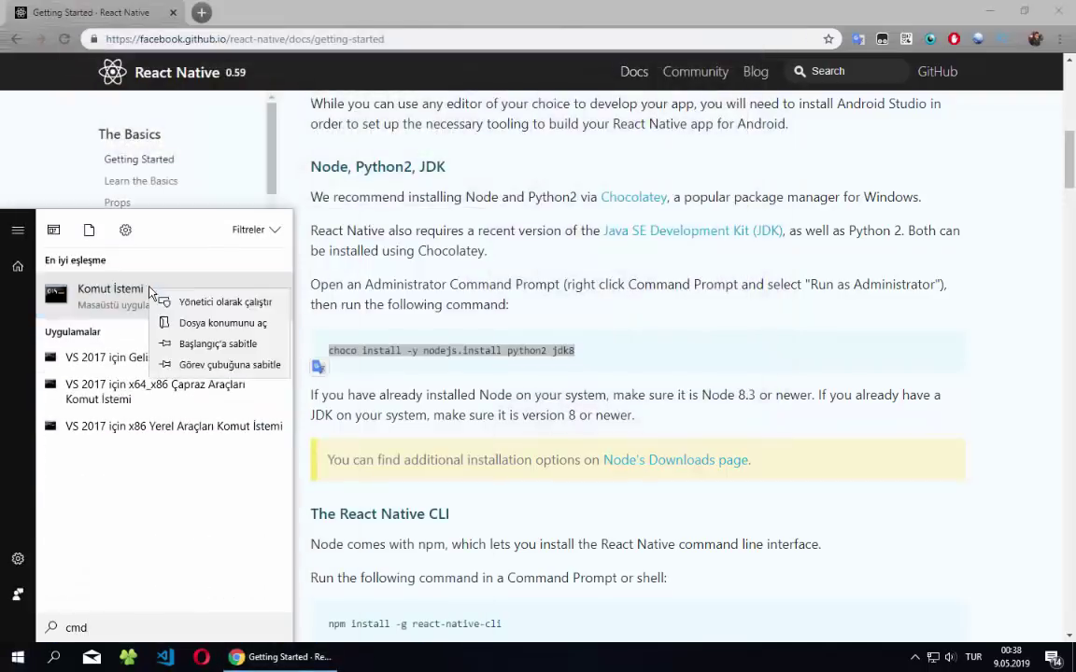
{"action": "left_click", "coordinate": [178, 301]}
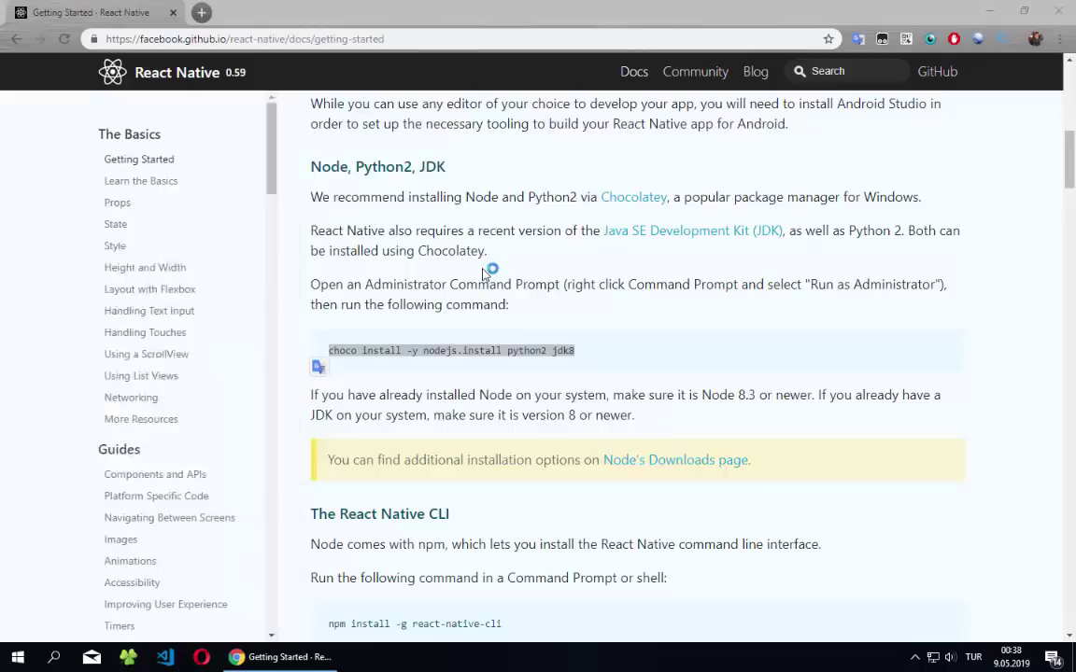
{"action": "key", "text": "ctrl+v"}
{"action": "key", "text": "Return"}
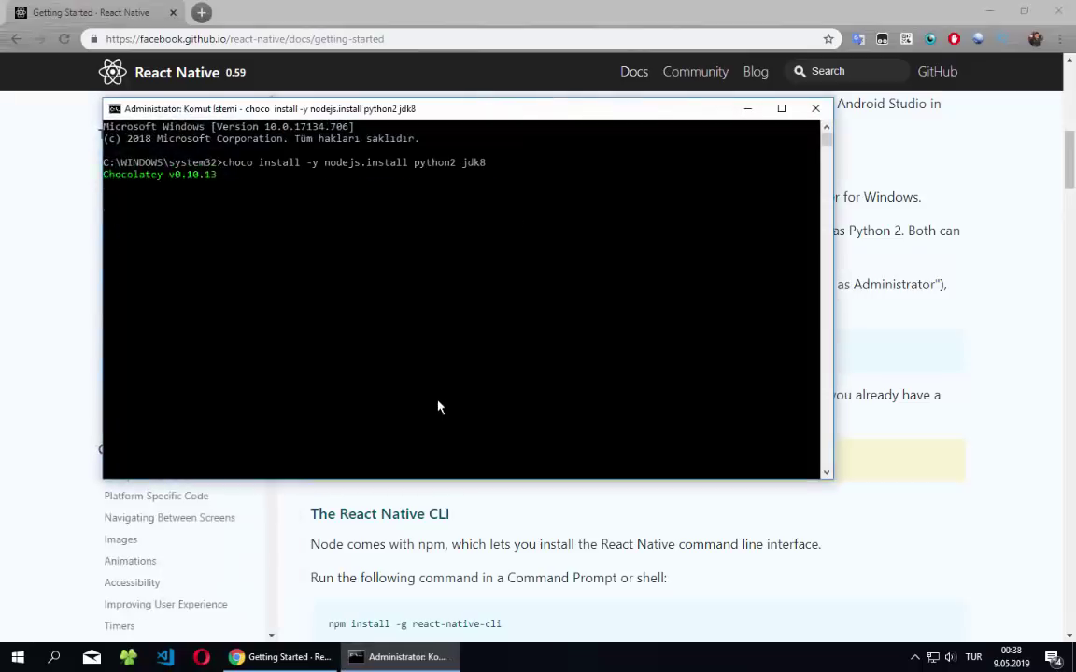
- Review the choco install output in the administrator Command Prompt and close that window
{"action": "scroll", "coordinate": [324, 315], "scroll_direction": "up", "scroll_amount": 3}
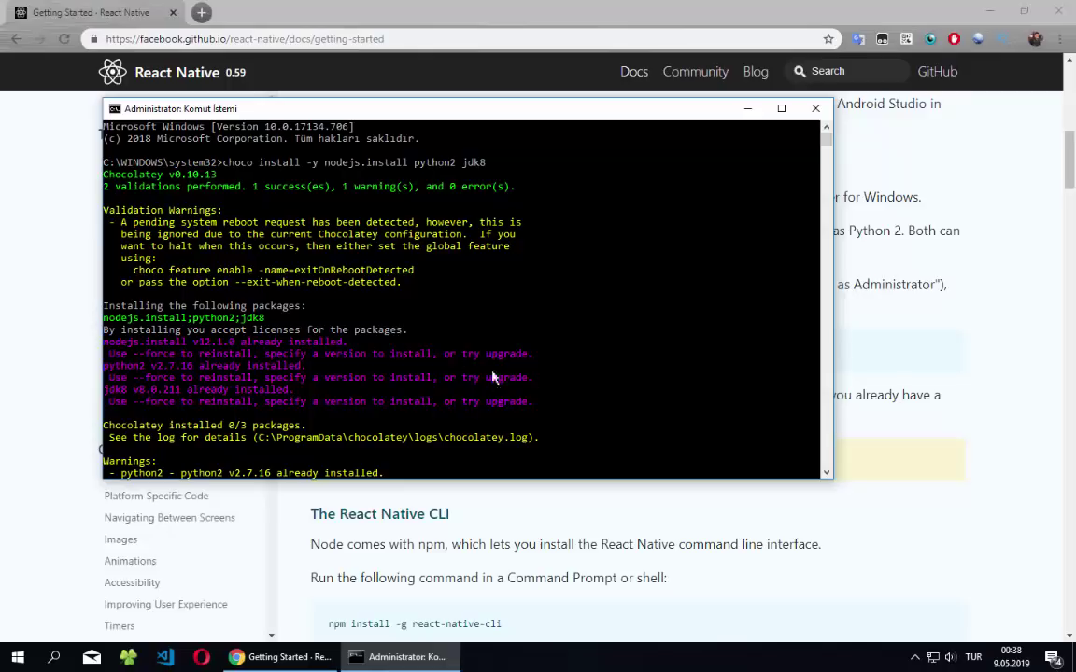
{"action": "scroll", "coordinate": [180, 355], "scroll_direction": "down", "scroll_amount": 3}
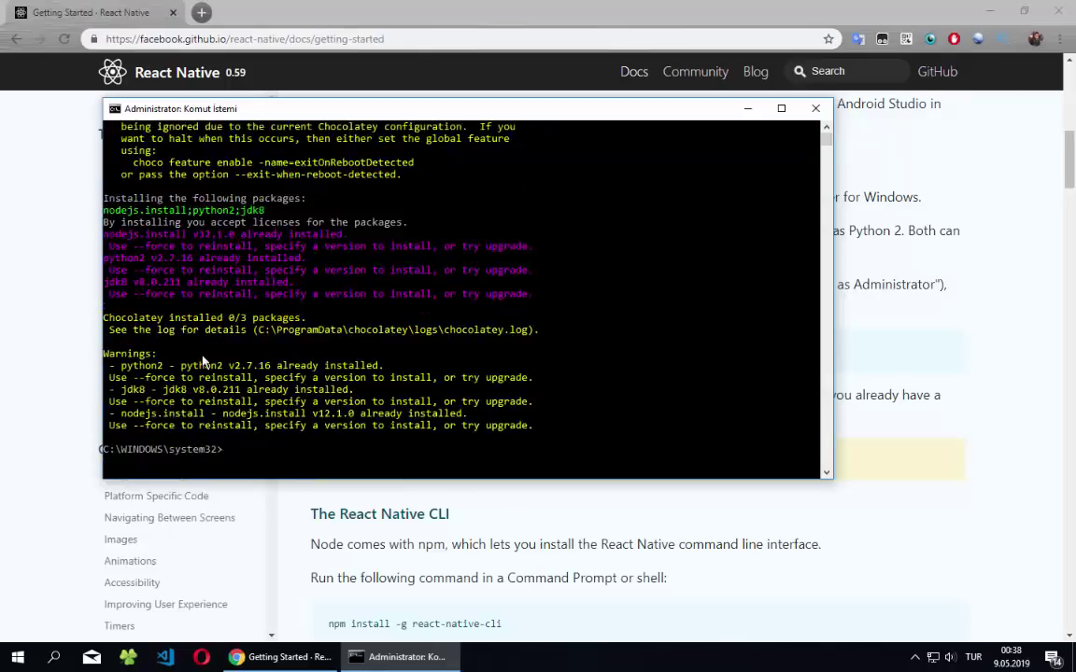
{"action": "scroll", "coordinate": [202, 360], "scroll_direction": "up", "scroll_amount": 3}
{"action": "scroll", "coordinate": [202, 359], "scroll_direction": "down", "scroll_amount": 1}
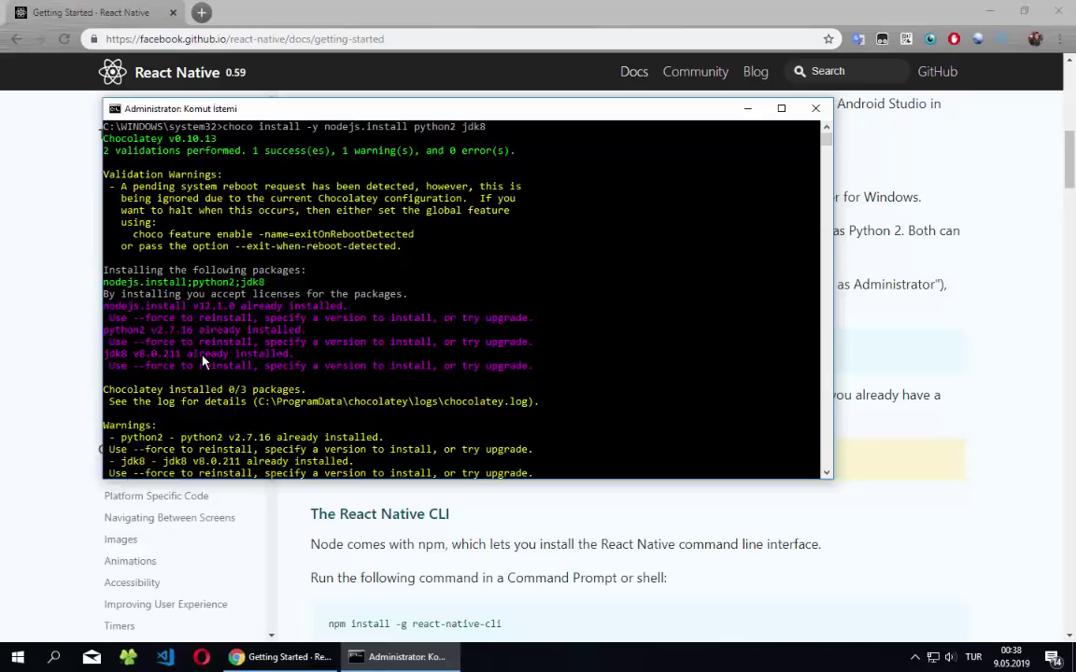
{"action": "scroll", "coordinate": [202, 360], "scroll_direction": "down", "scroll_amount": 3}
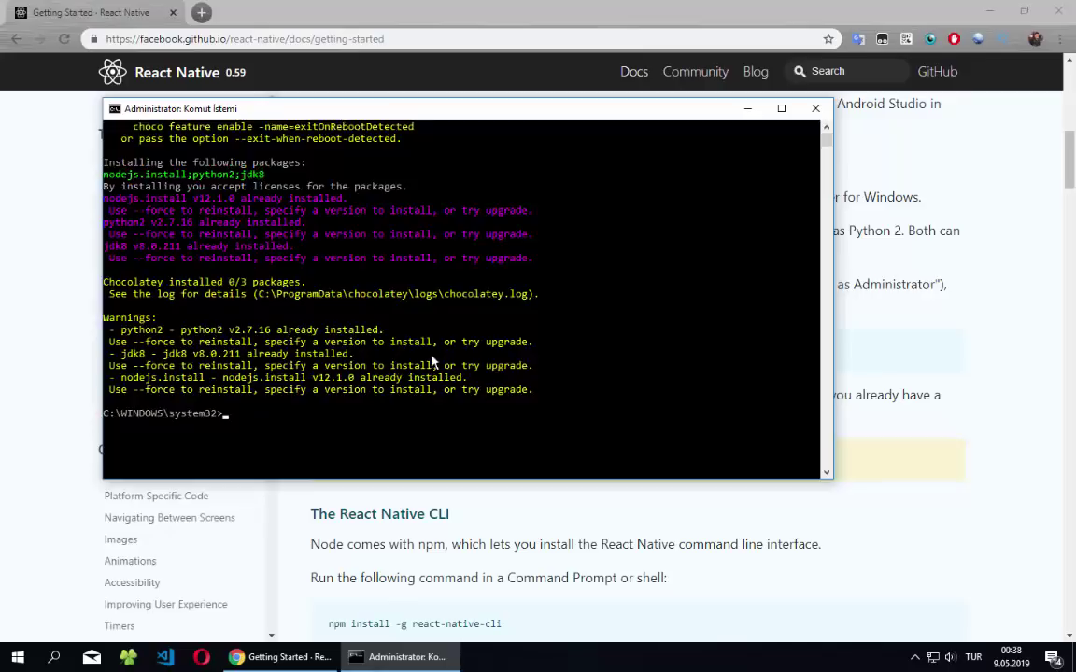
{"action": "scroll", "coordinate": [433, 361], "scroll_direction": "up", "scroll_amount": 2}
{"action": "scroll", "coordinate": [432, 362], "scroll_direction": "down", "scroll_amount": 1}
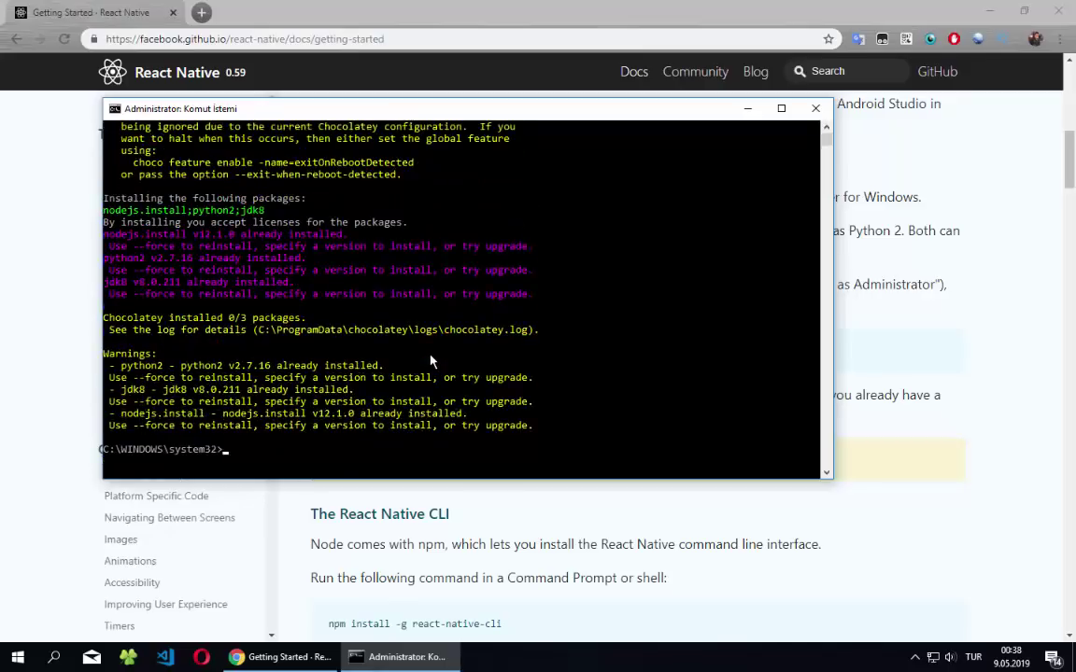
{"action": "left_click", "coordinate": [815, 109]}
- Copy npm install -g react-native-cli from the React Native docs and run it in a new Command Prompt
{"action": "scroll", "coordinate": [514, 411], "scroll_direction": "down", "scroll_amount": 2}
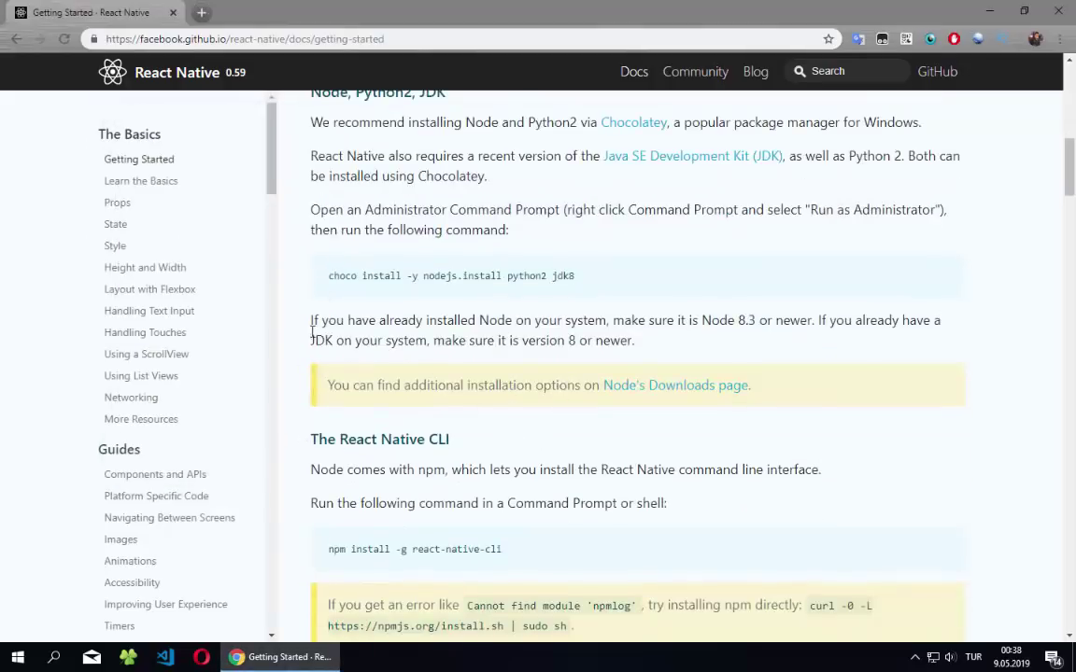
{"action": "scroll", "coordinate": [505, 377], "scroll_direction": "down", "scroll_amount": 2}
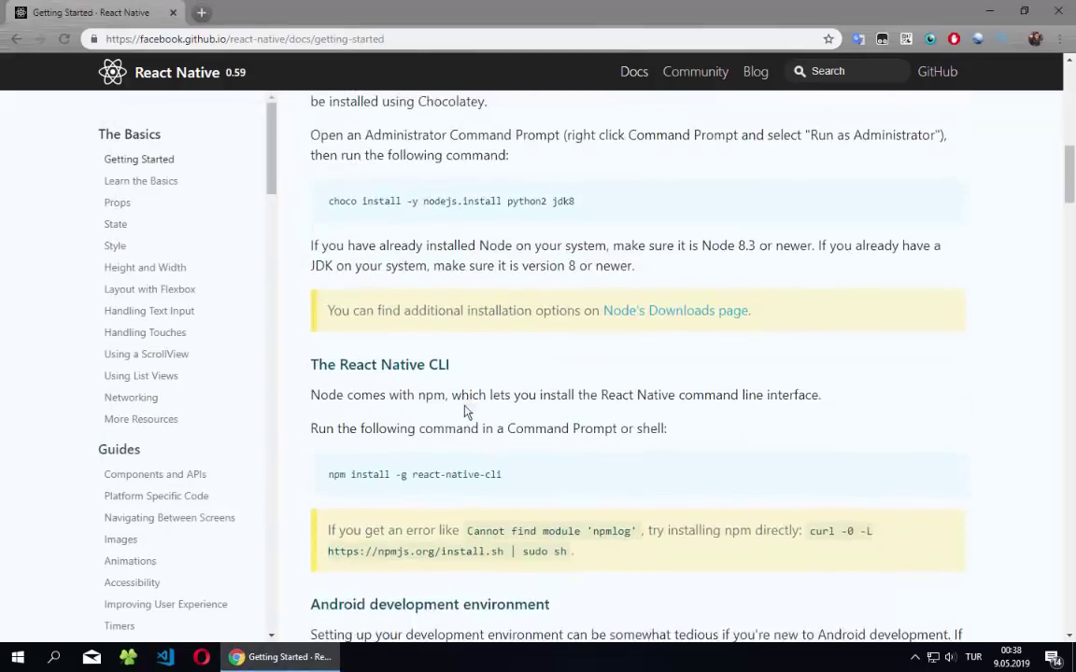
{"action": "left_click_drag", "start_coordinate": [509, 497], "coordinate": [324, 477]}
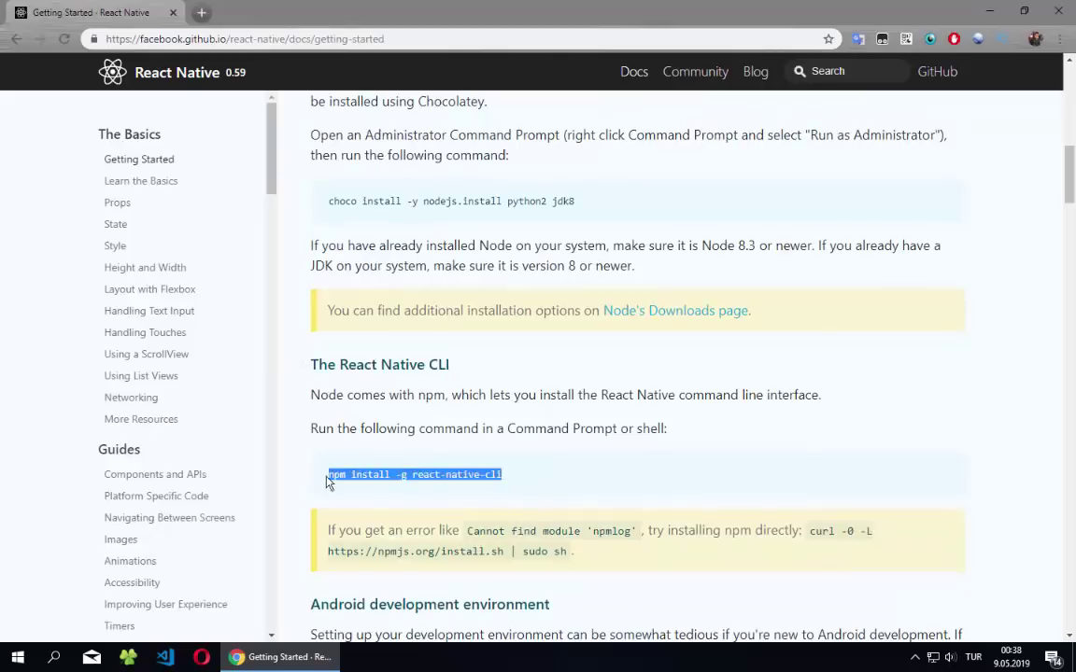
{"action": "key", "text": "ctrl+c"}
{"action": "key", "text": "super"}
{"action": "type", "text": "cmd"}
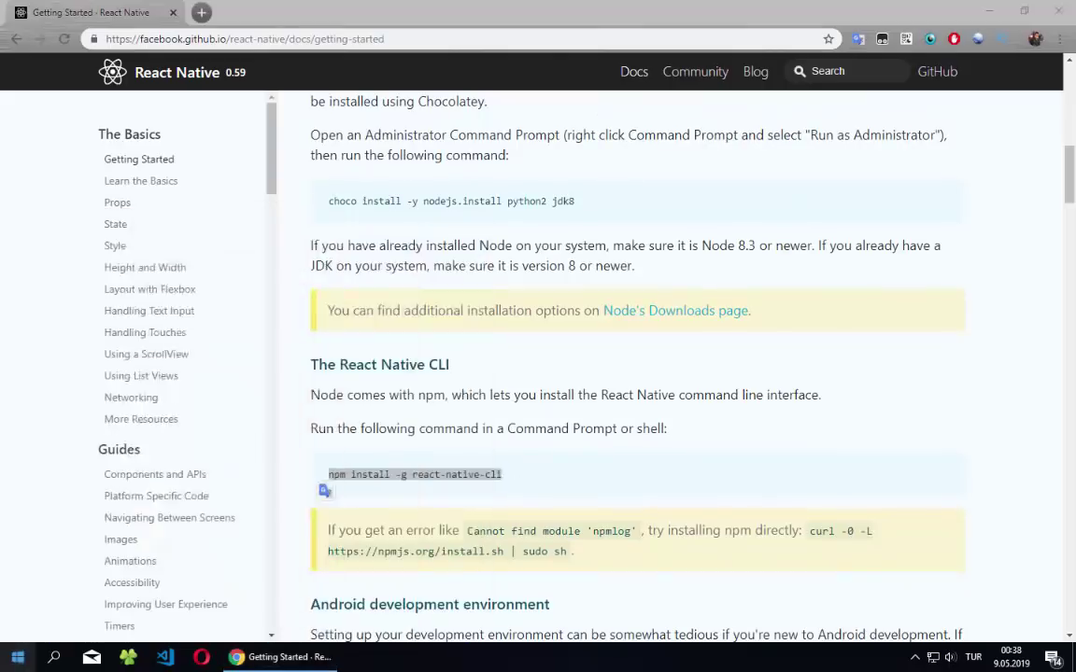
{"action": "key", "text": "Return"}
{"action": "key", "text": "ctrl+v"}
{"action": "key", "text": "Return"}
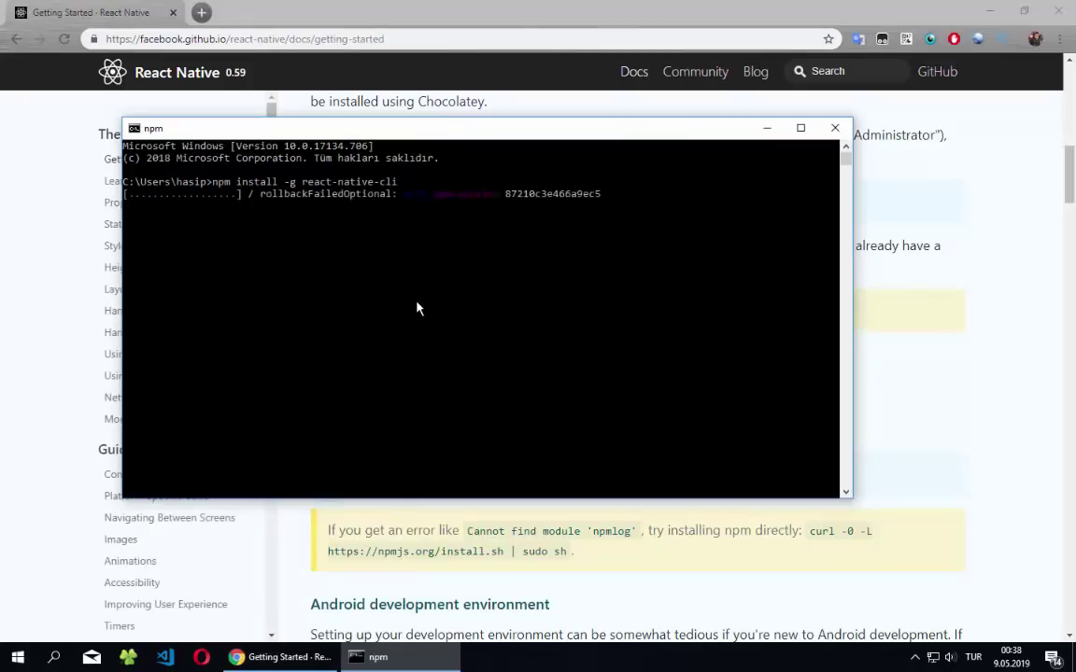
- Check the npm install output in the Command Prompt and return to the React Native docs
{"action": "left_click", "coordinate": [915, 298]}
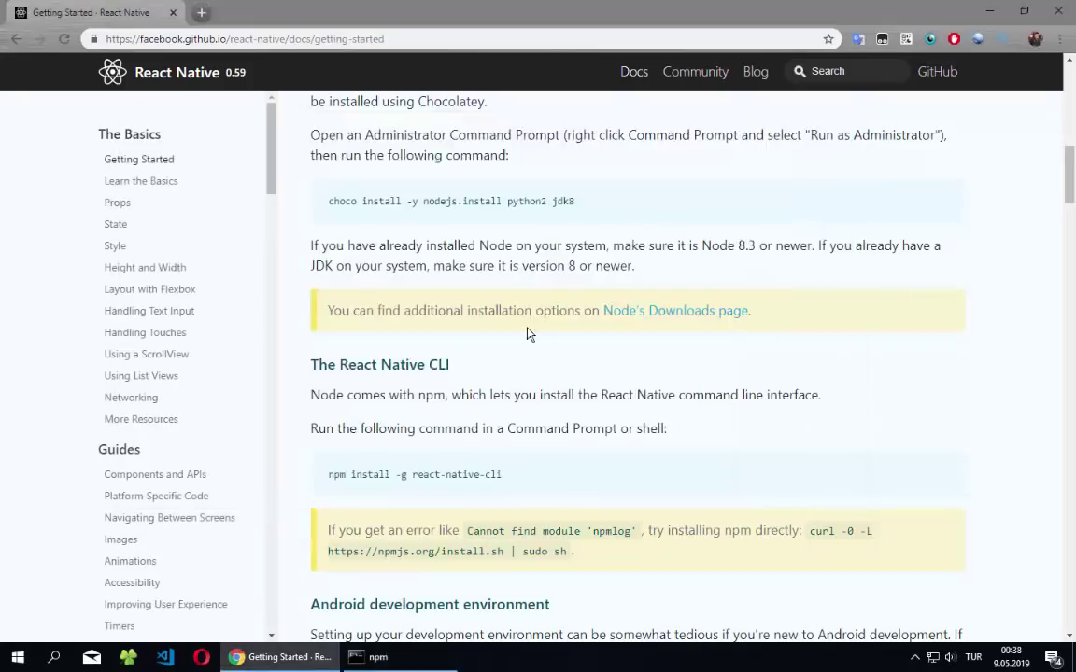
{"action": "scroll", "coordinate": [526, 333], "scroll_direction": "down", "scroll_amount": 3}
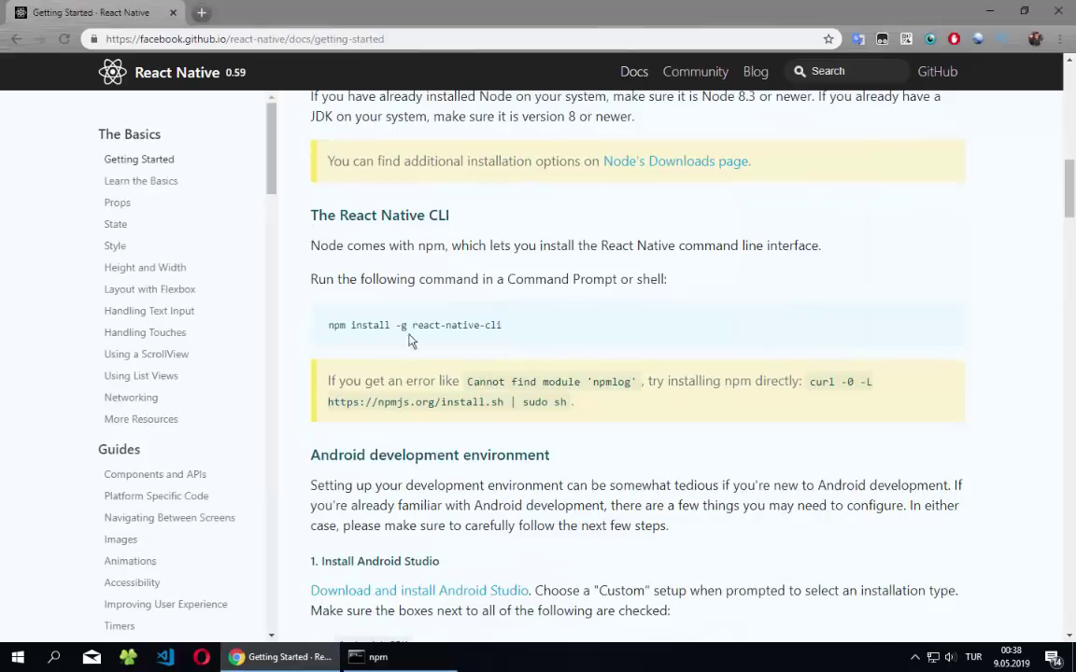
{"action": "scroll", "coordinate": [439, 343], "scroll_direction": "down", "scroll_amount": 1}
{"action": "key", "text": "alt+Tab"}
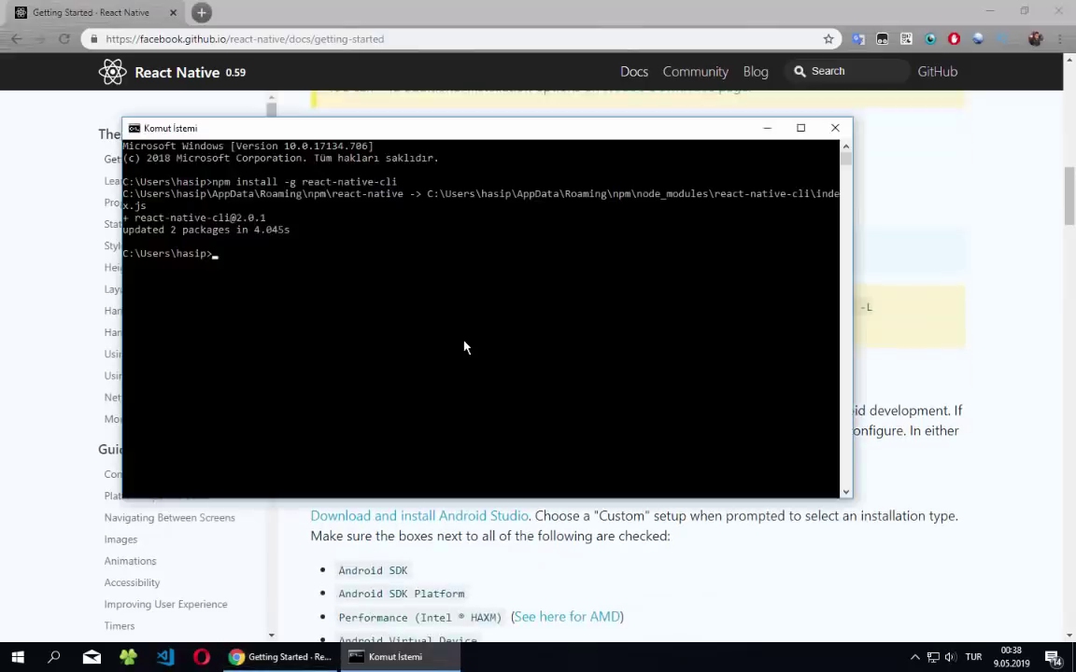
{"action": "key", "text": "alt+Tab"}
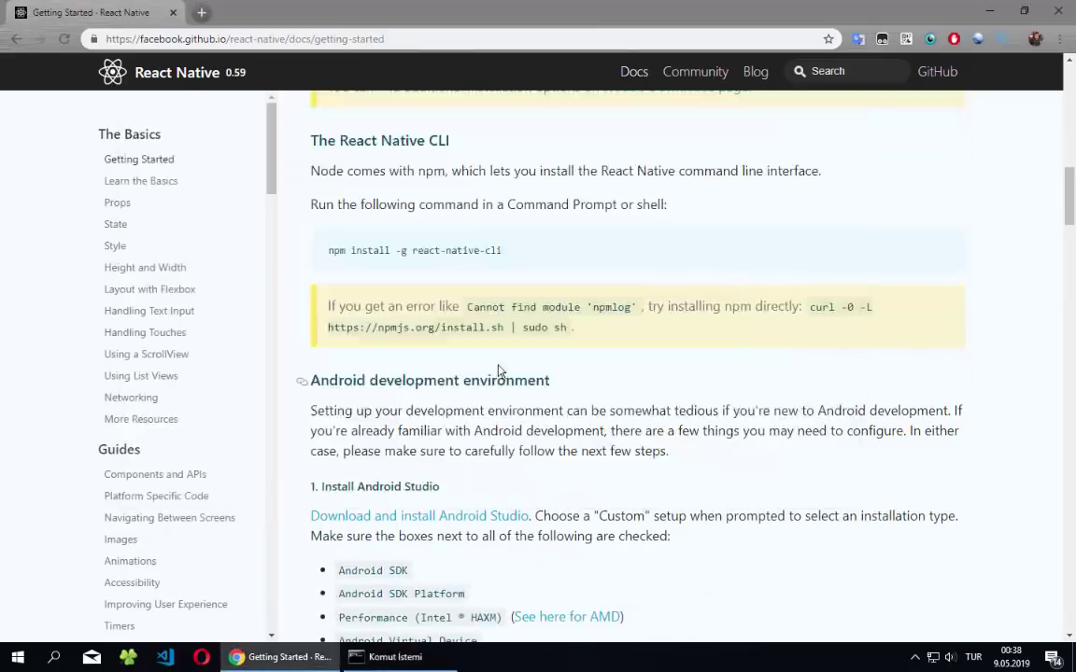
- Open the Android Studio download page from the Install Android Studio section of the docs
{"action": "scroll", "coordinate": [467, 323], "scroll_direction": "down", "scroll_amount": 3}
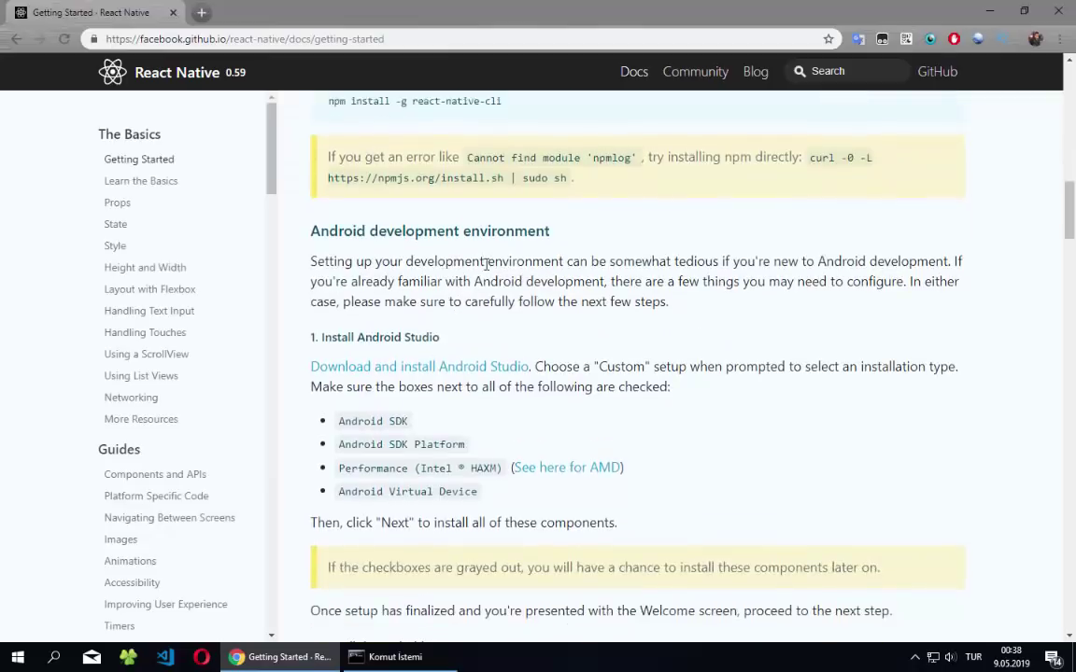
{"action": "scroll", "coordinate": [486, 265], "scroll_direction": "down", "scroll_amount": 1}
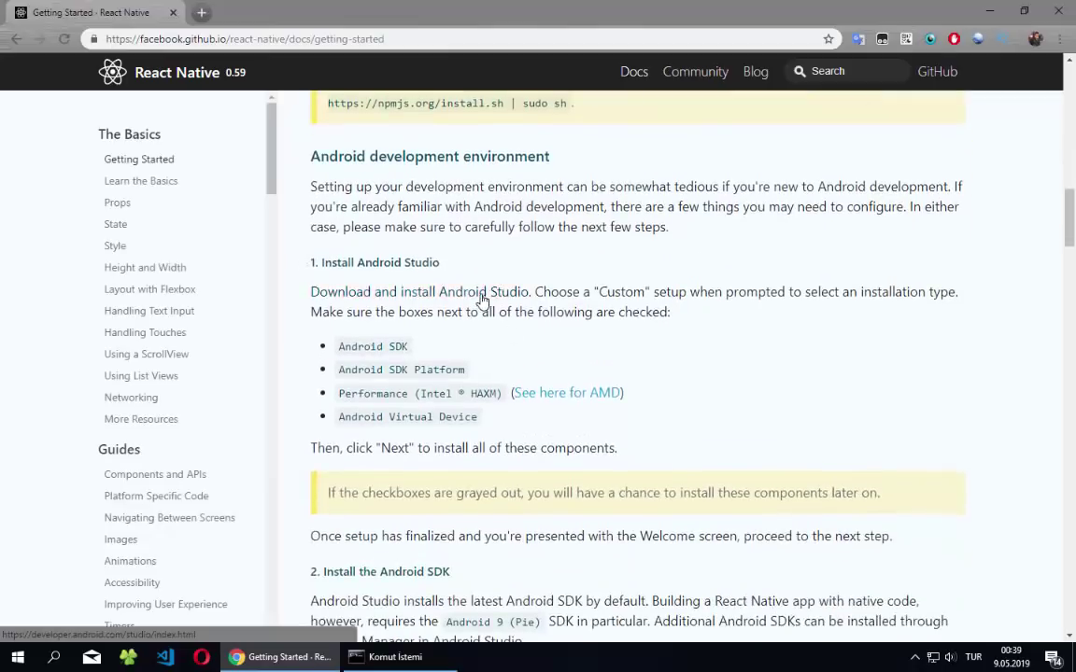
{"action": "scroll", "coordinate": [416, 369], "scroll_direction": "up", "scroll_amount": 1}
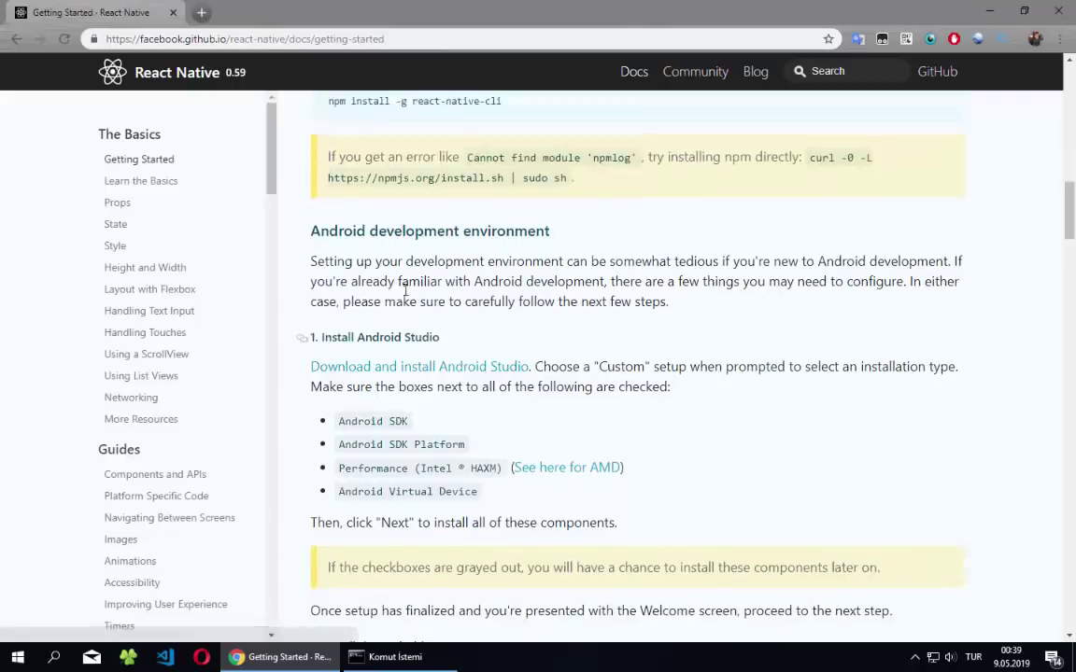
{"action": "left_click", "coordinate": [416, 367]}
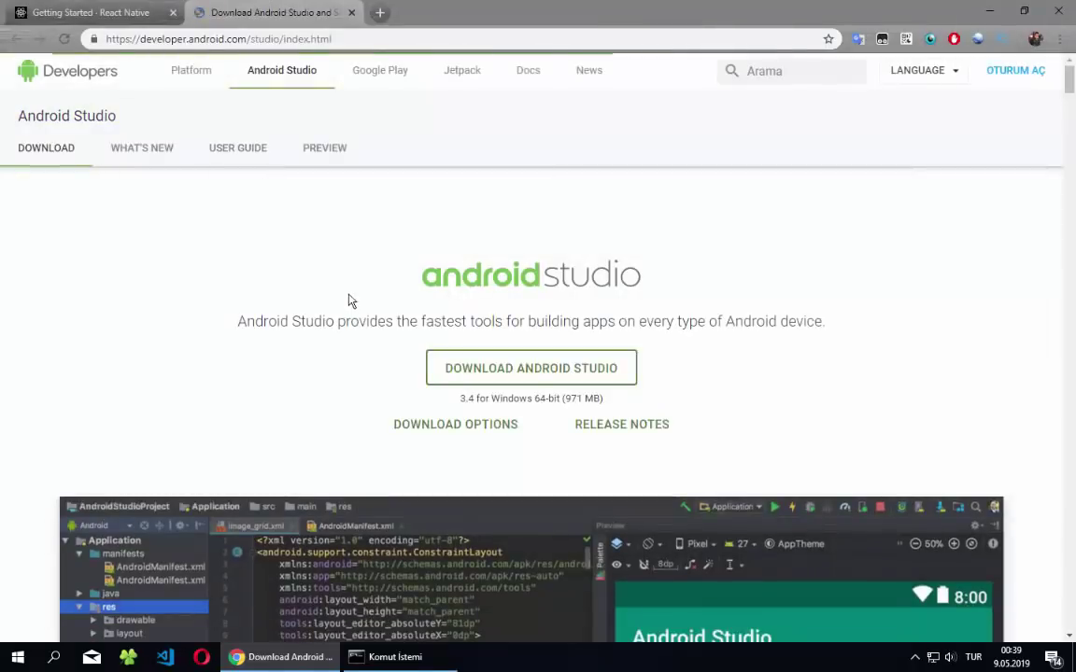
- View the macOS instructions in the React Native docs and switch the Development OS back to Windows
{"action": "left_click", "coordinate": [97, 9]}
{"action": "scroll", "coordinate": [532, 281], "scroll_direction": "up", "scroll_amount": 15}
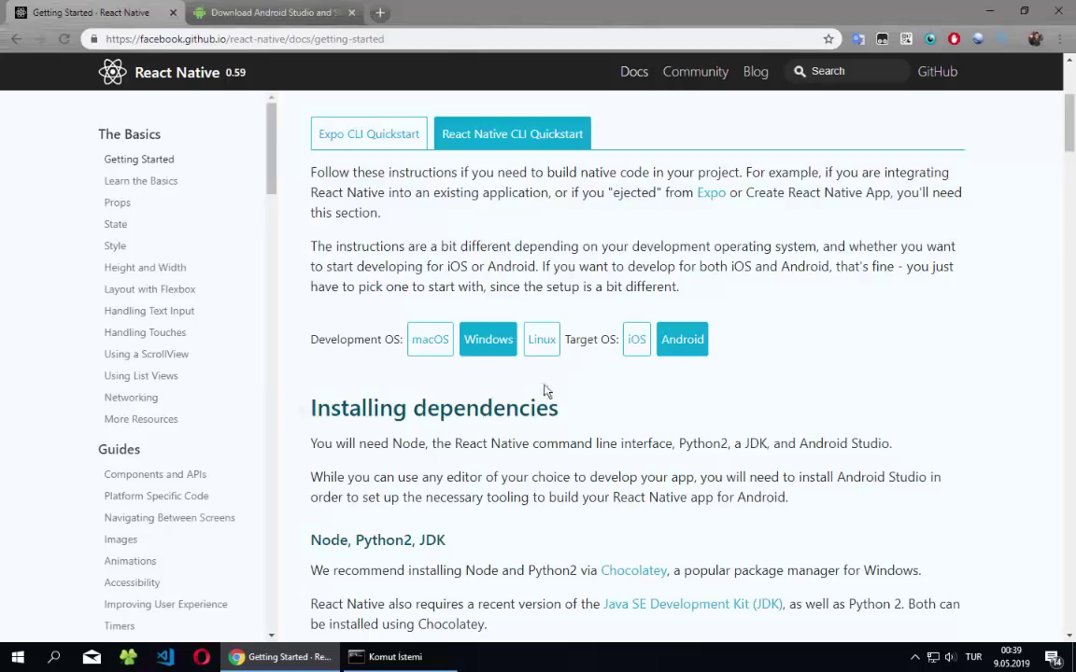
{"action": "left_click", "coordinate": [440, 346]}
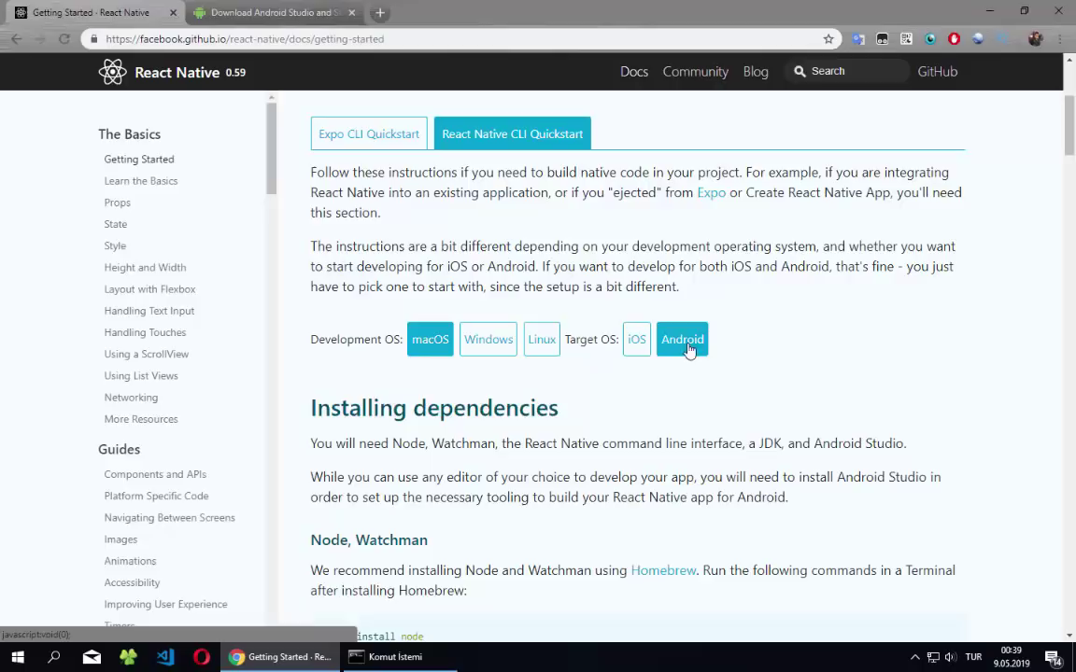
{"action": "left_click", "coordinate": [487, 345]}
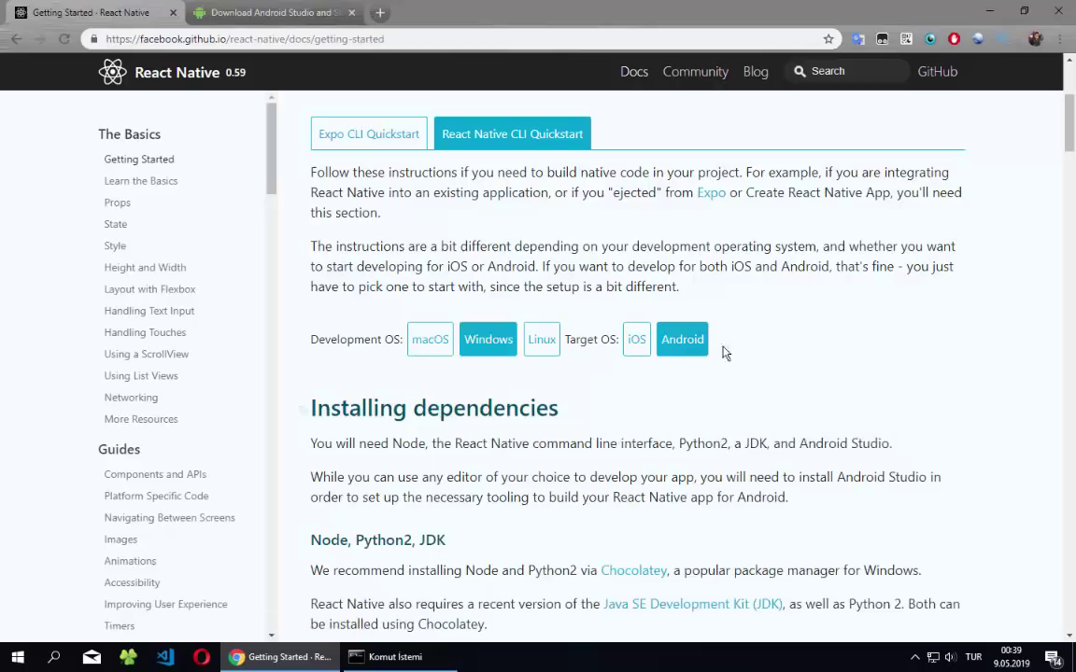
{"action": "scroll", "coordinate": [694, 366], "scroll_direction": "down", "scroll_amount": 9}
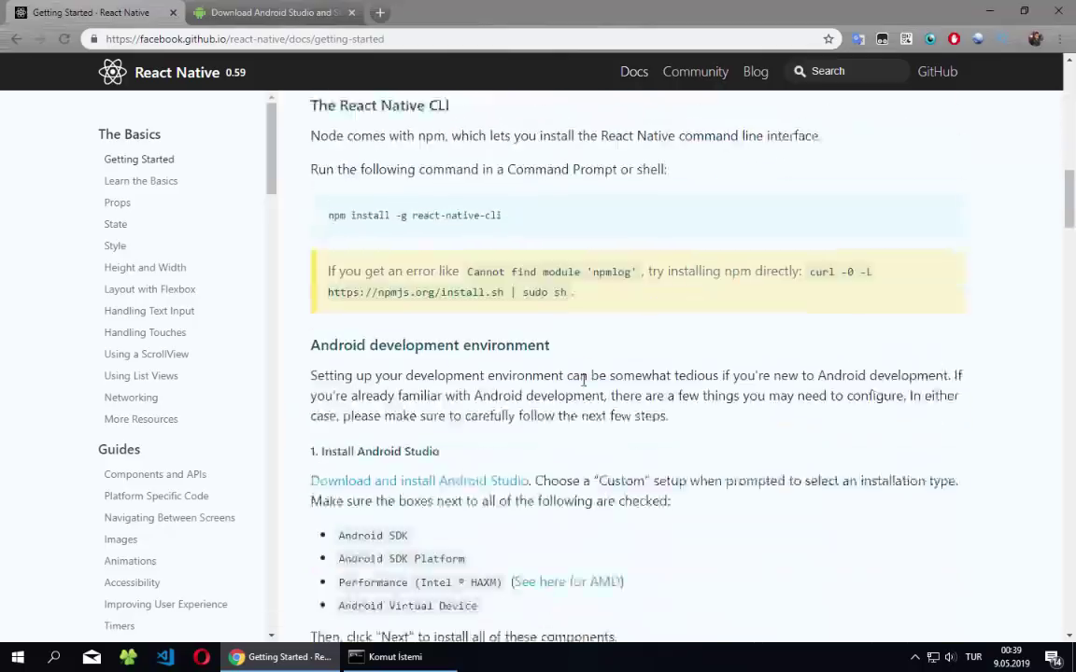
- Start the Android Studio 3.4 download for Windows 64-bit and cancel it while it is in progress
{"action": "left_click", "coordinate": [272, 9]}
{"action": "scroll", "coordinate": [548, 377], "scroll_direction": "down", "scroll_amount": 1}
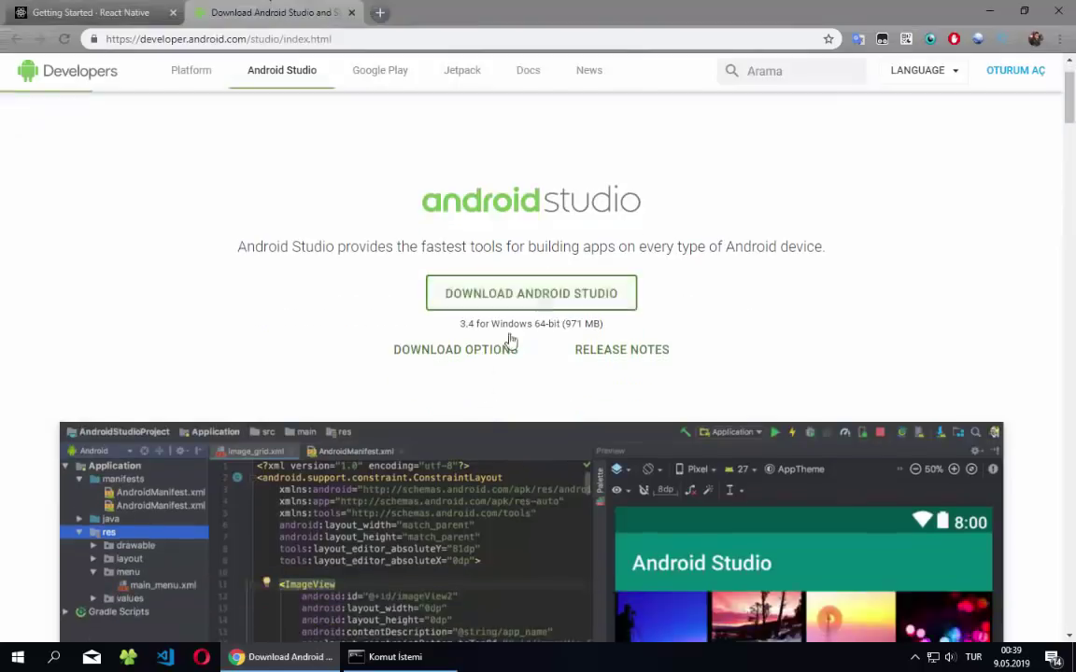
{"action": "left_click", "coordinate": [554, 297]}
{"action": "left_click", "coordinate": [191, 531]}
{"action": "left_click", "coordinate": [199, 567]}
{"action": "left_click", "coordinate": [90, 596]}
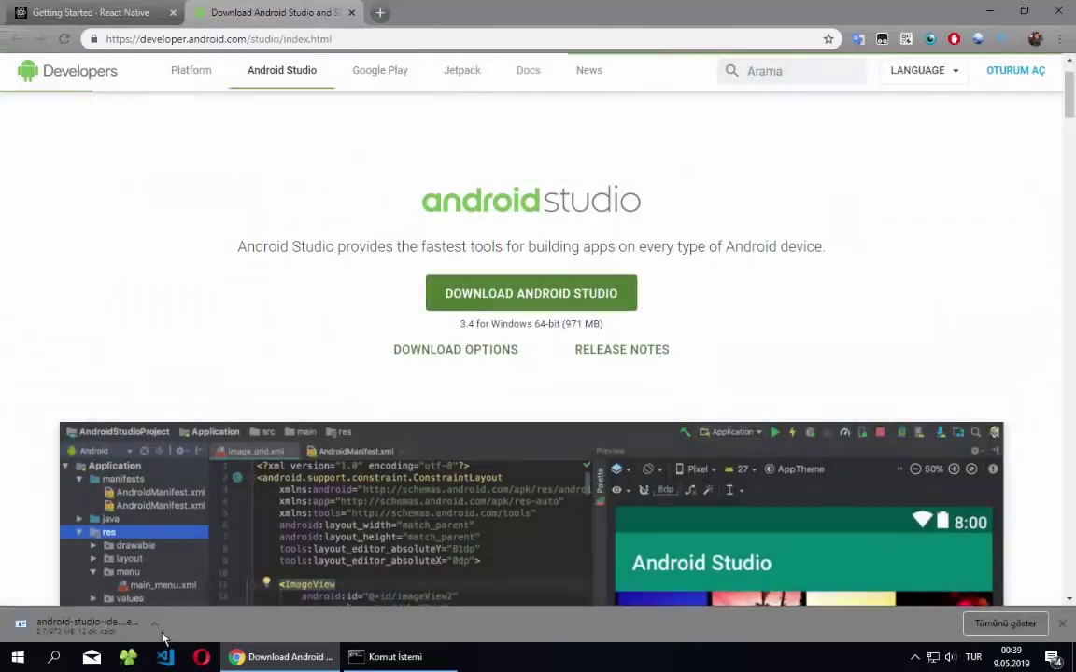
{"action": "left_click", "coordinate": [155, 631]}
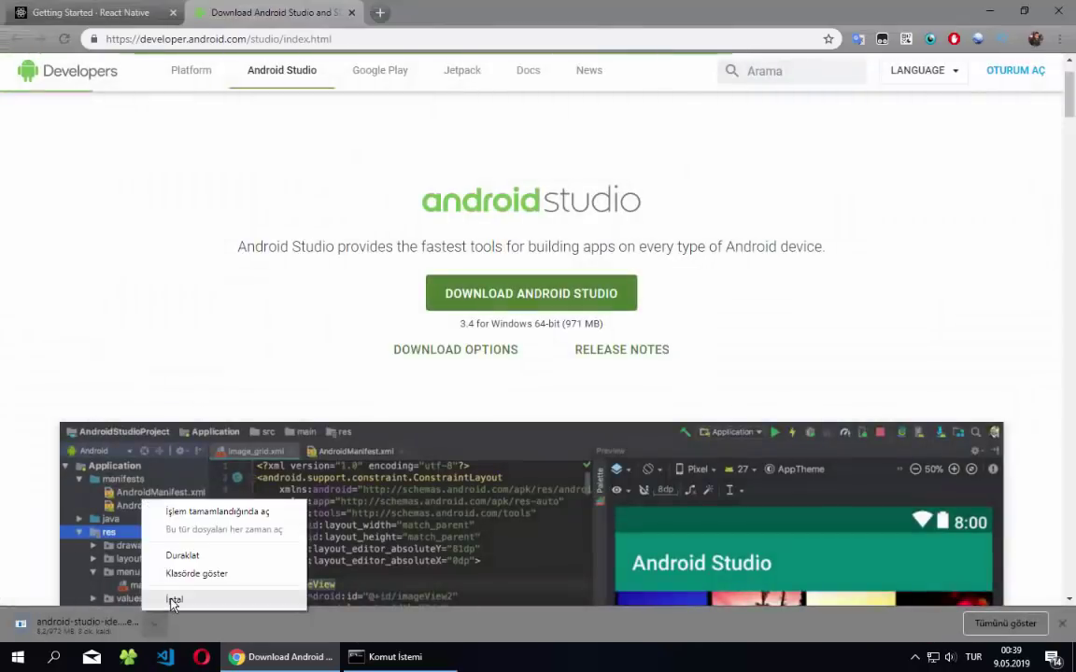
{"action": "left_click", "coordinate": [172, 601]}
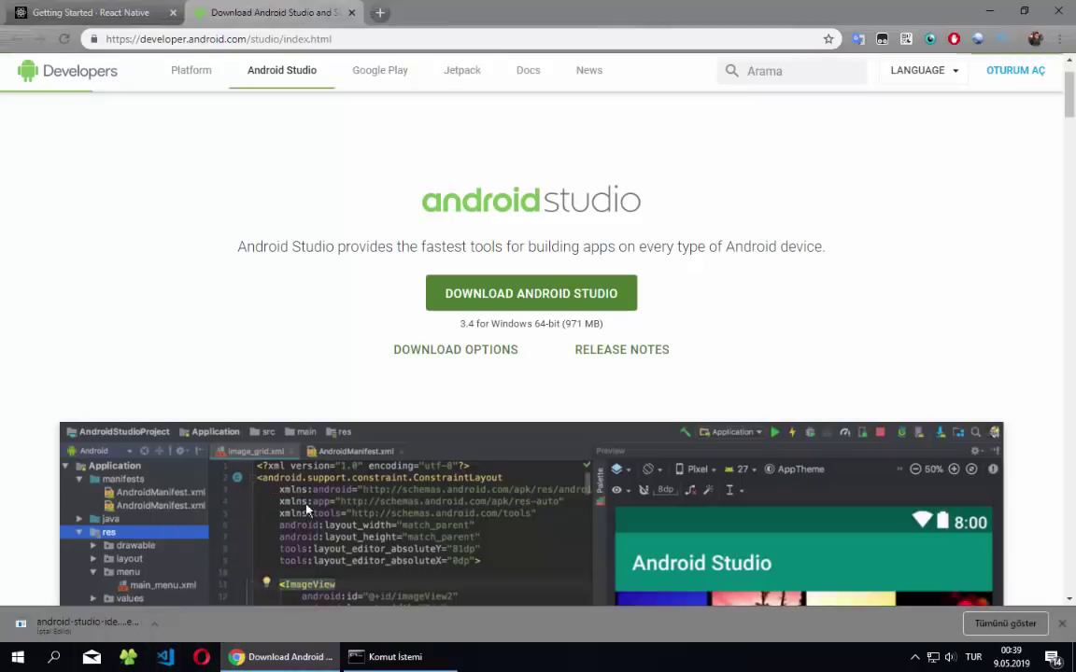
- Launch android-studio-ide-183.5452501-windows.exe from the Downloads folder in the file manager and minimize that window
{"action": "key", "text": "super+e"}
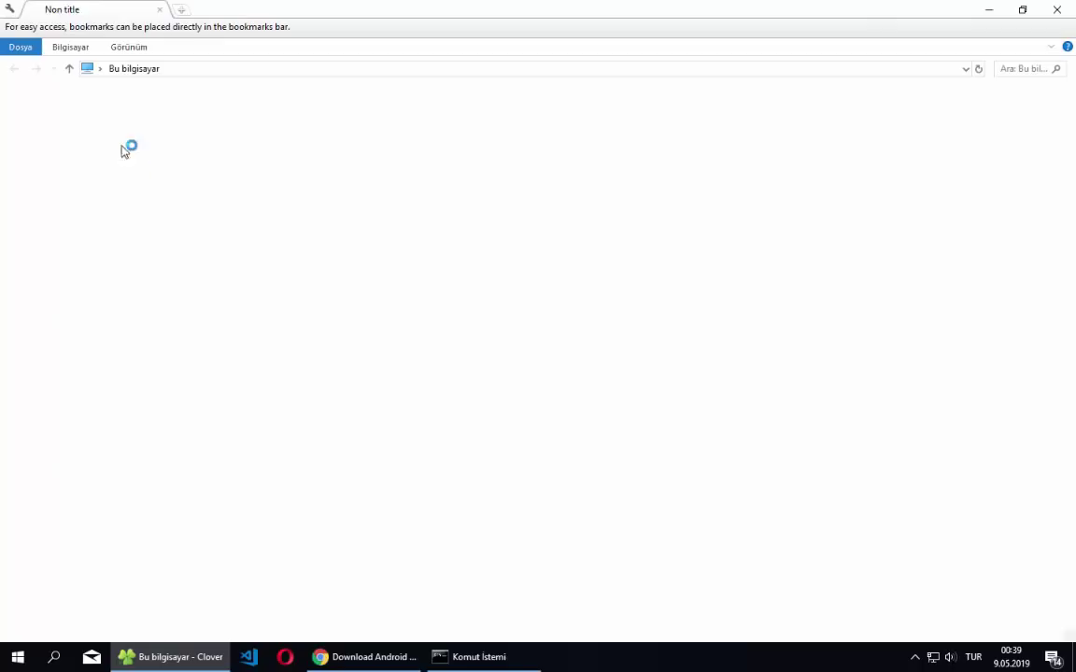
{"action": "left_click", "coordinate": [43, 140]}
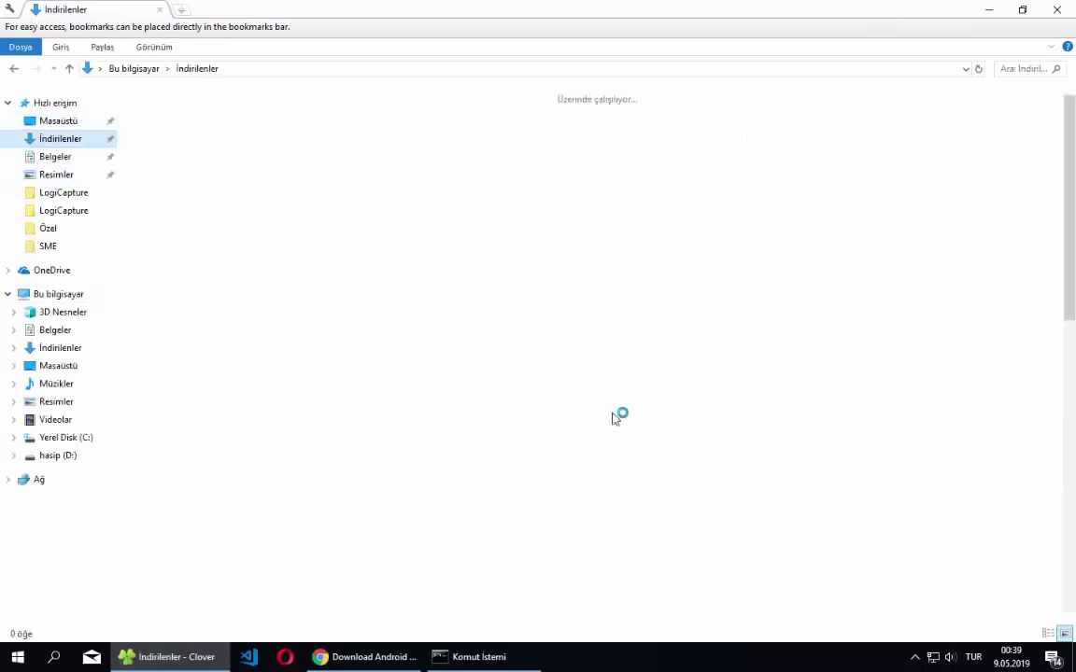
{"action": "scroll", "coordinate": [505, 390], "scroll_direction": "down", "scroll_amount": 10}
{"action": "left_click", "coordinate": [510, 495]}
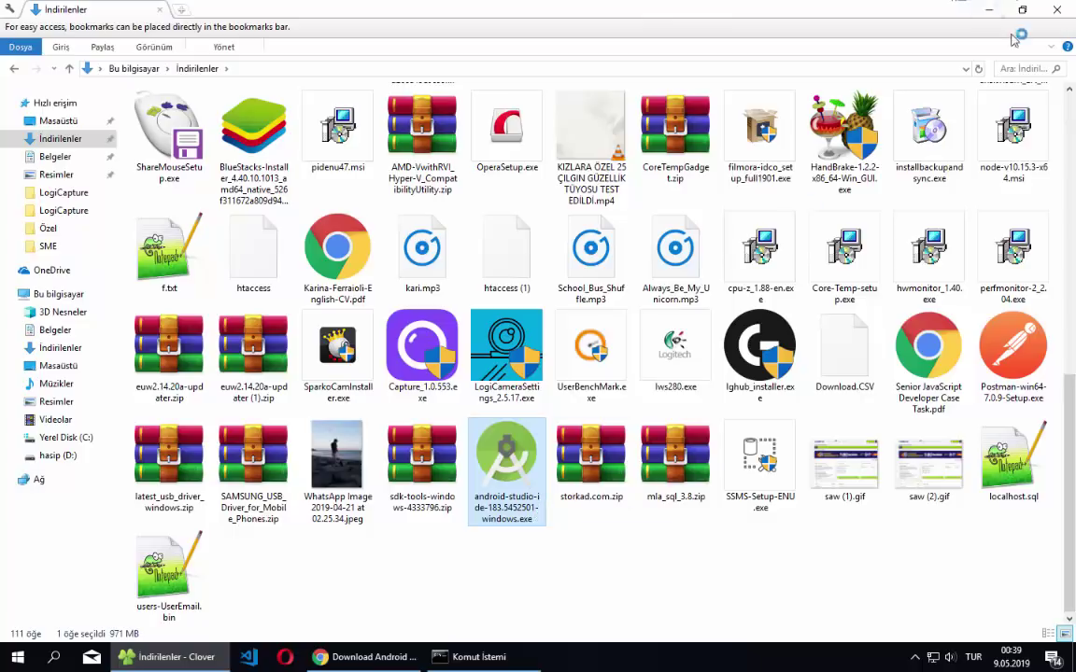
{"action": "key", "text": "super+Down"}
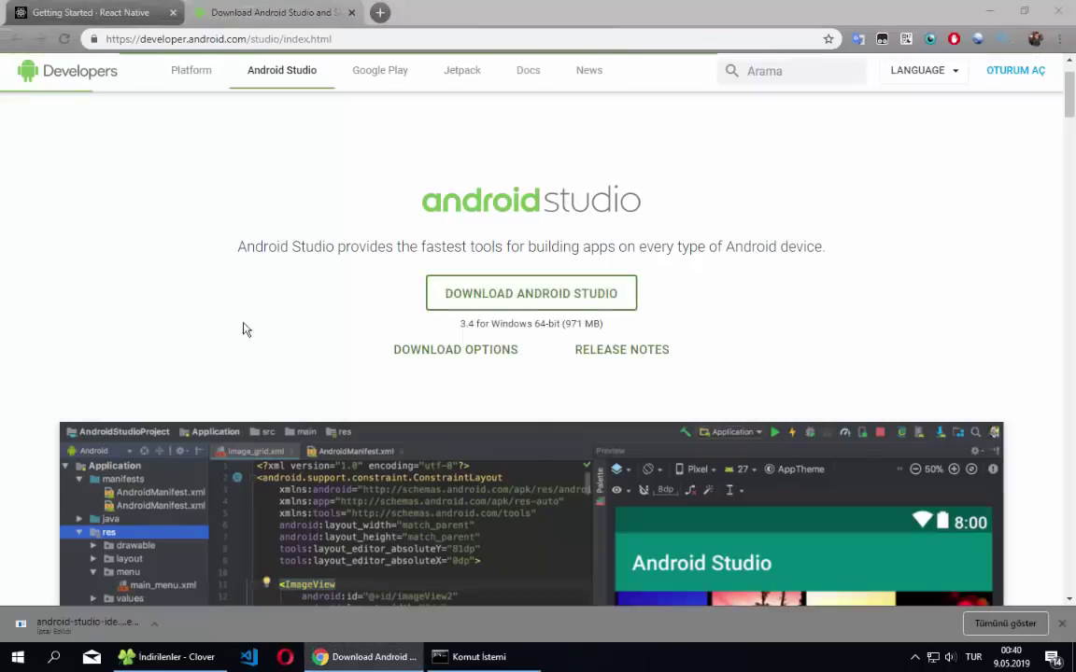
- Close the leftover Command Prompt window and bring the browser back to the front
{"action": "key", "text": "alt+Tab"}
{"action": "left_click", "coordinate": [395, 666]}
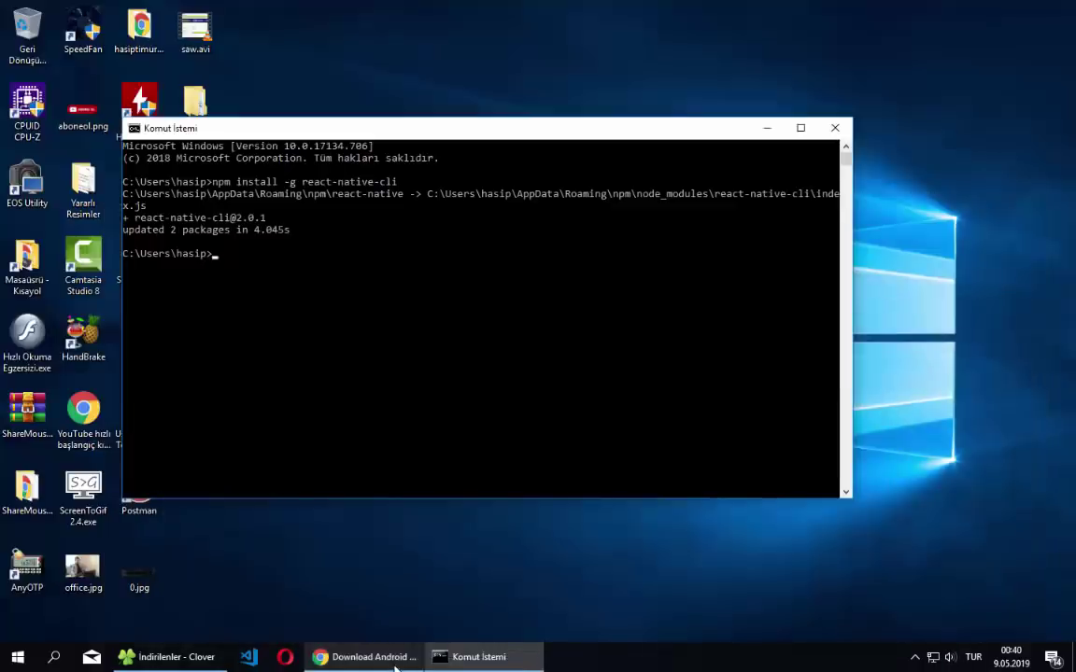
{"action": "left_click", "coordinate": [835, 128]}
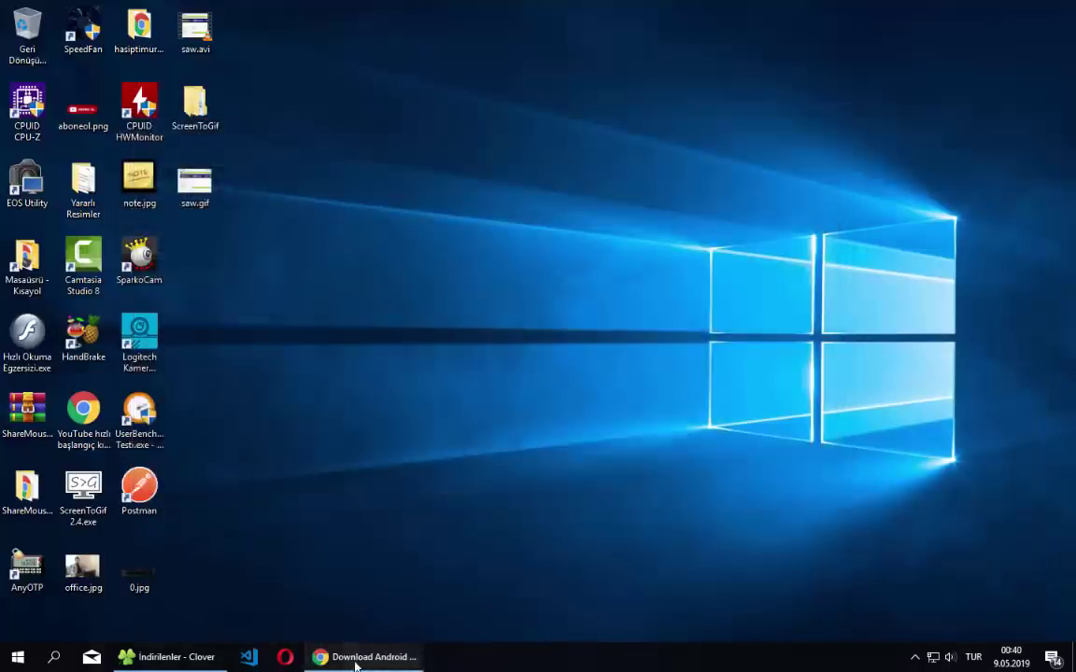
{"action": "left_click", "coordinate": [365, 657]}
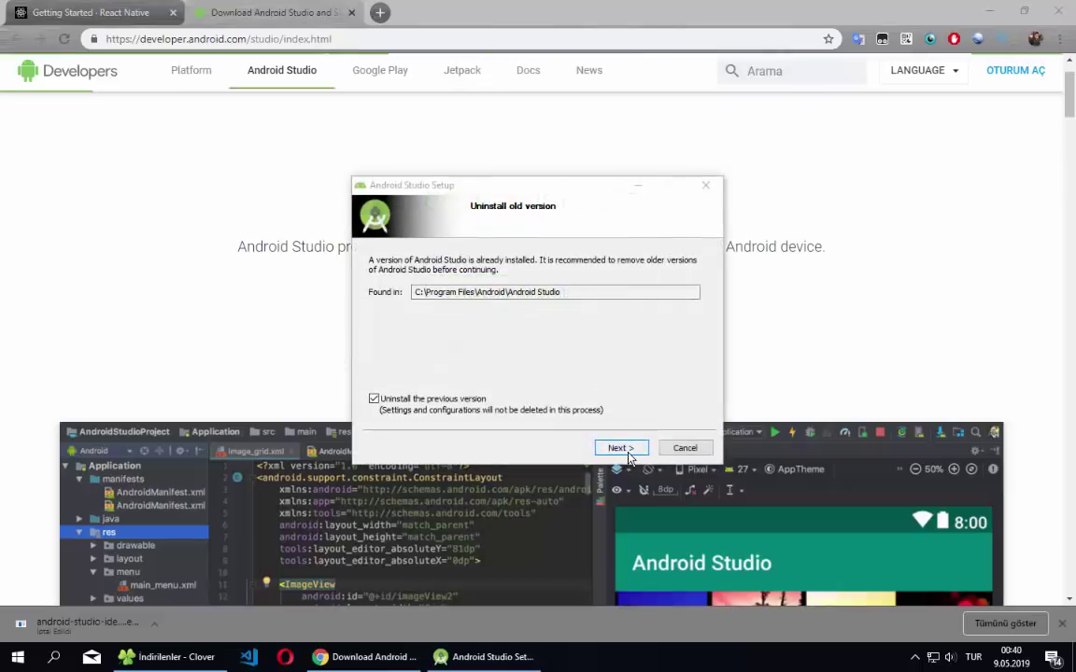
- Uninstall the previous Android Studio version through Android Studio Setup, confirming removal of its program files
{"action": "left_click", "coordinate": [622, 449]}
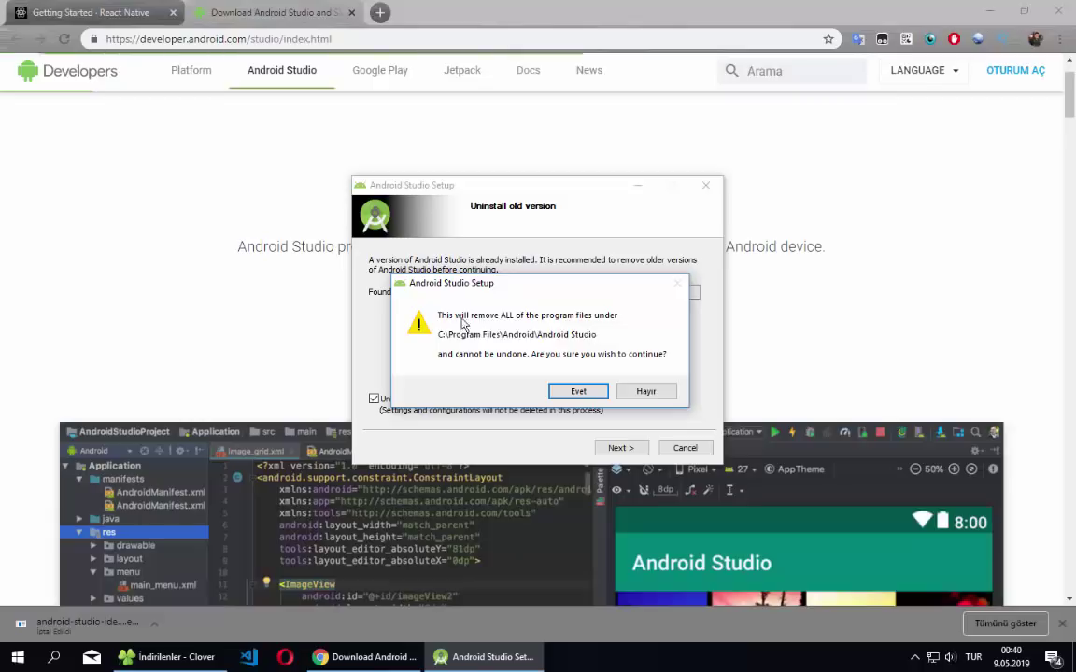
{"action": "left_click", "coordinate": [581, 392]}
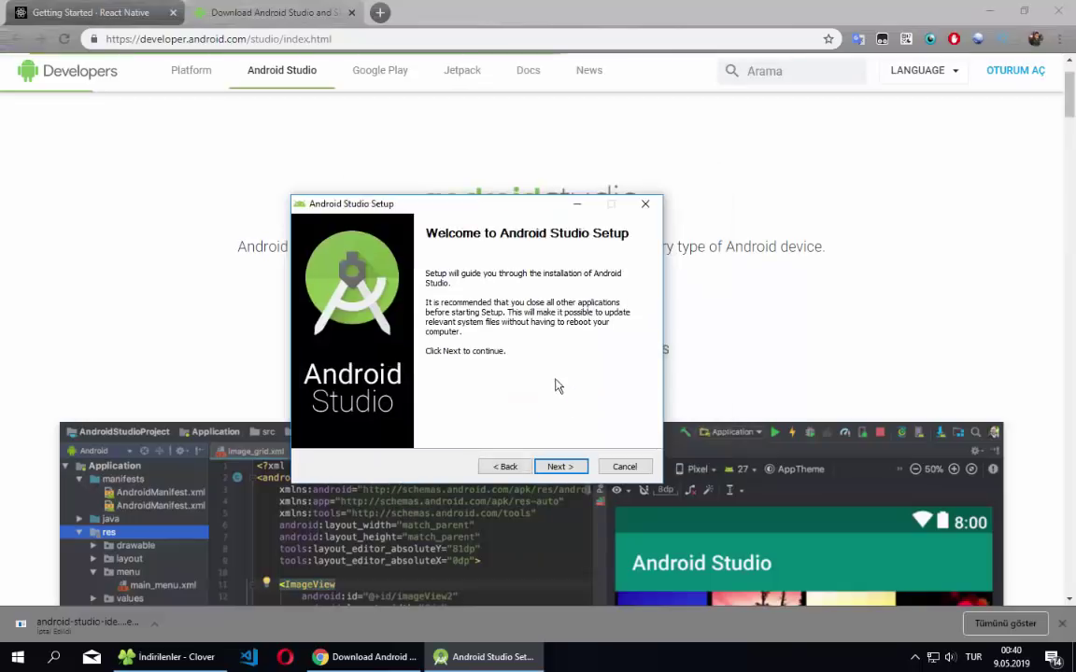
- Install Android Studio with the Android Virtual Device component, then finish the setup with Start Android Studio enabled
{"action": "left_click", "coordinate": [573, 469]}
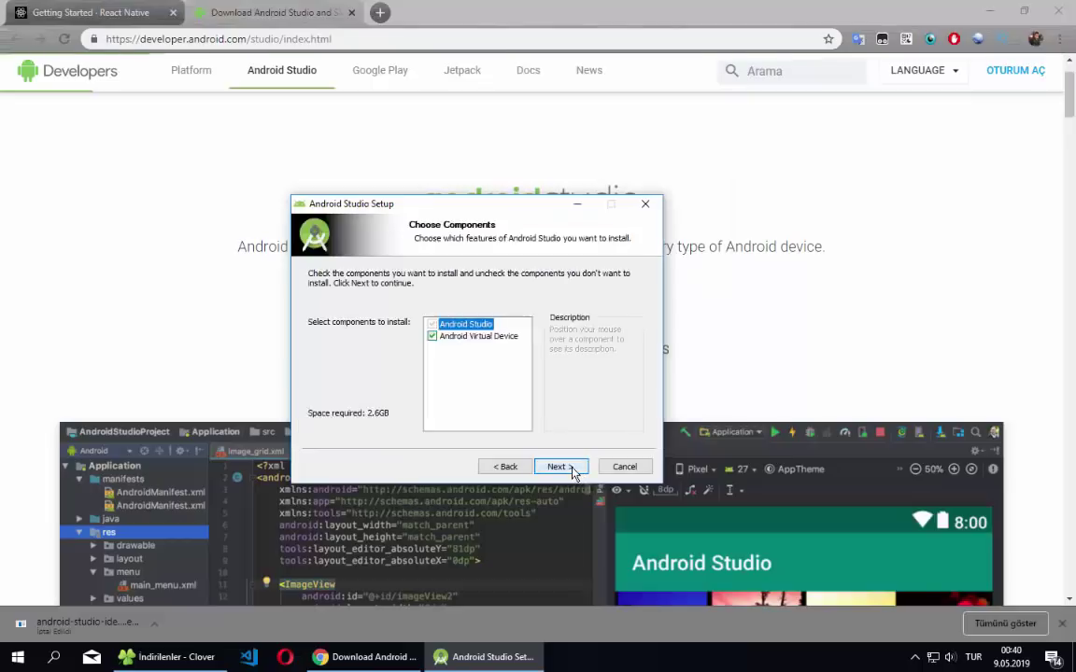
{"action": "left_click", "coordinate": [573, 469]}
{"action": "left_click", "coordinate": [557, 469]}
{"action": "left_click", "coordinate": [558, 469]}
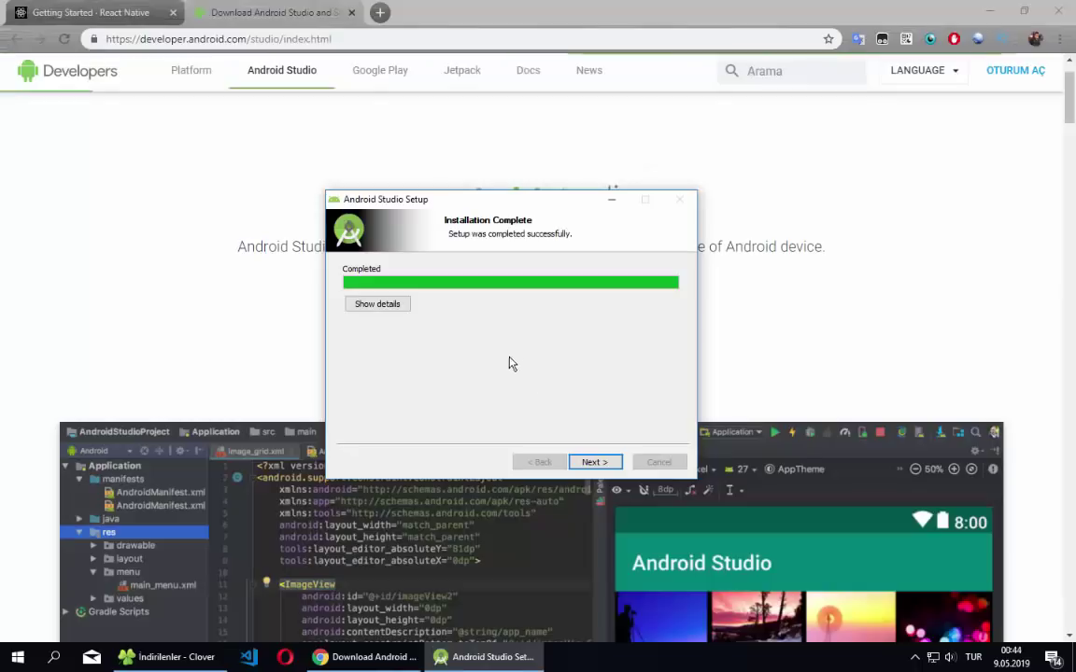
{"action": "left_click", "coordinate": [596, 463]}
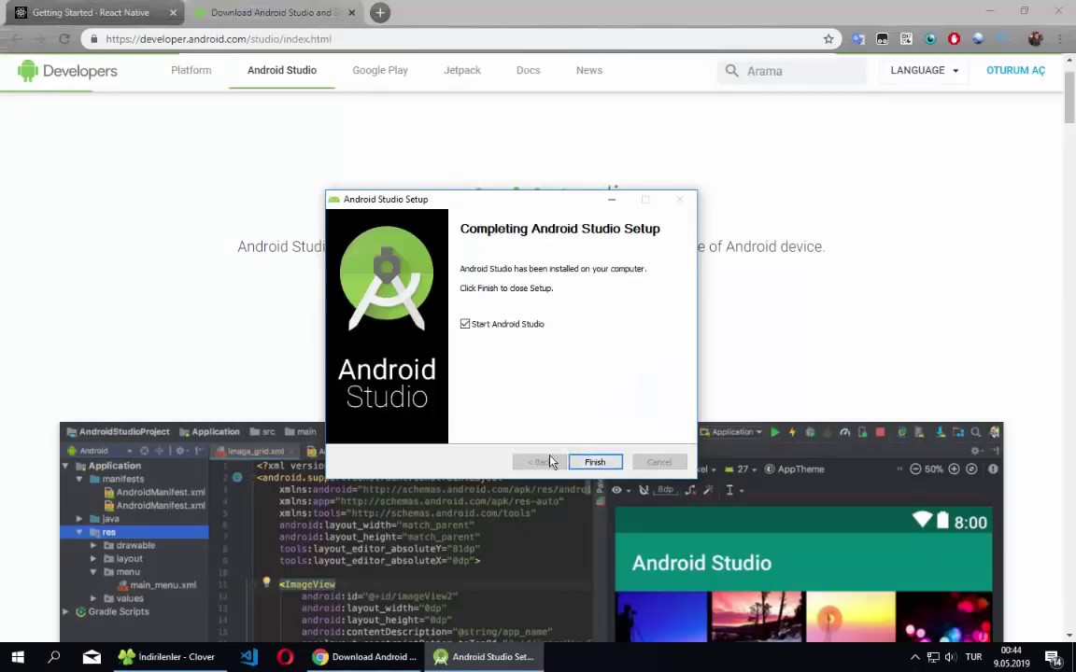
{"action": "left_click", "coordinate": [599, 463]}
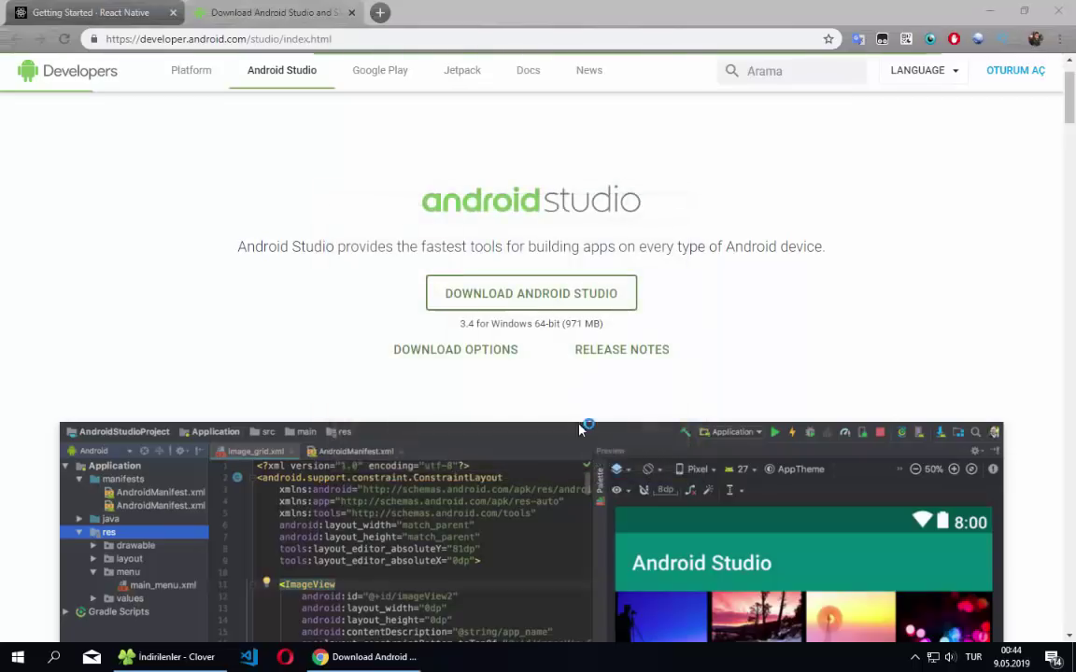
- Close the Android Studio download page and review the React Native guide's instructions on installing Android Studio and the Android SDK
{"action": "scroll", "coordinate": [312, 168], "scroll_direction": "down", "scroll_amount": 1}
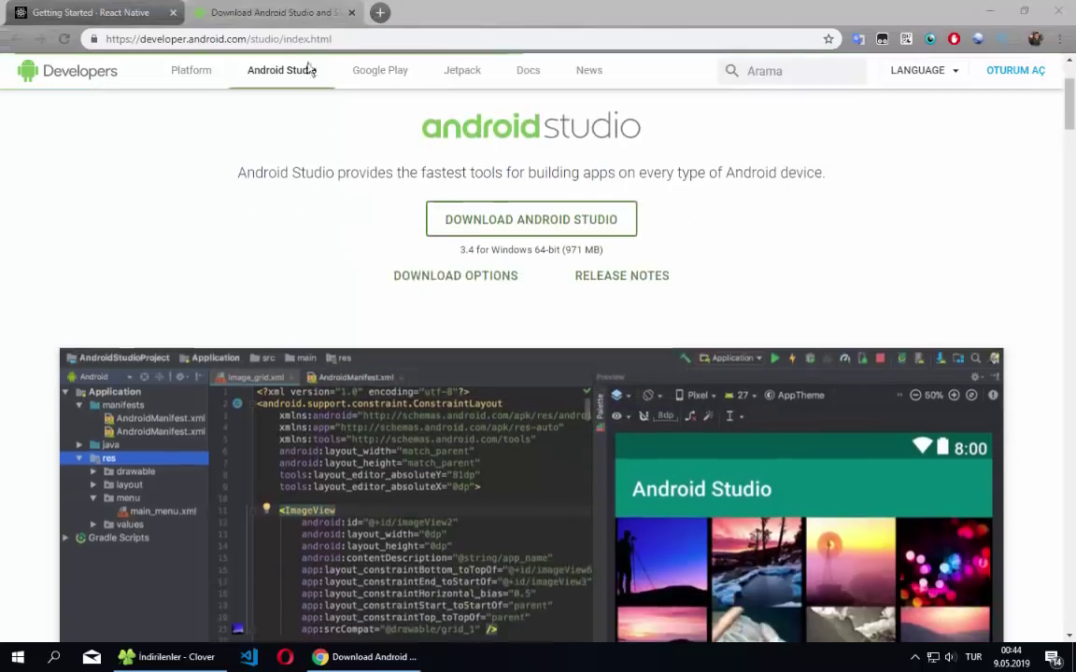
{"action": "key", "text": "ctrl+w"}
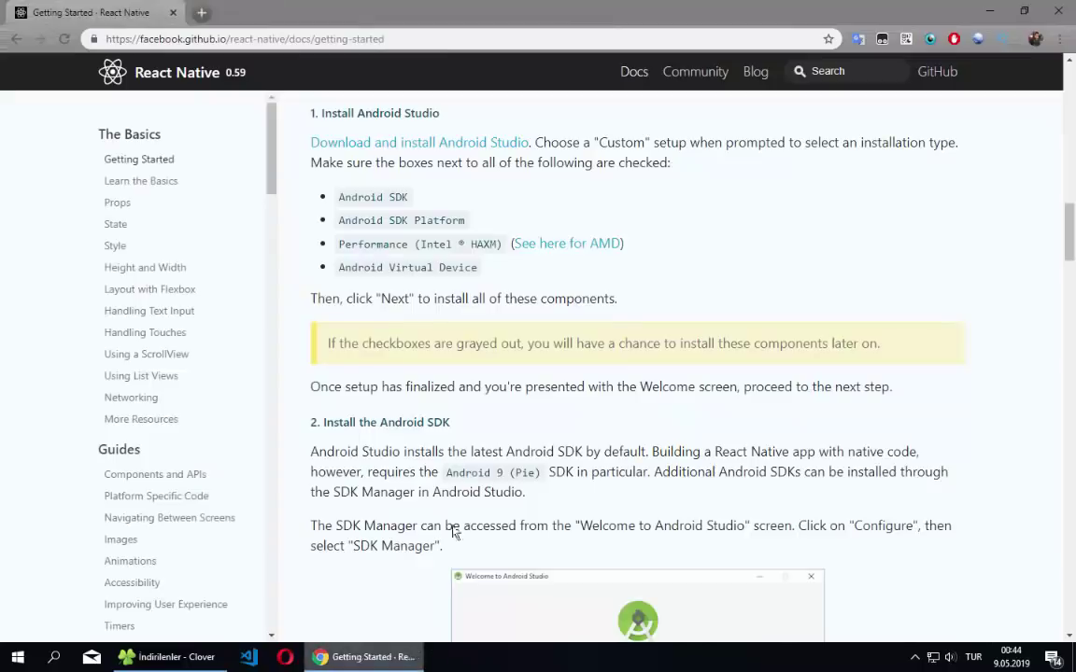
{"action": "scroll", "coordinate": [483, 418], "scroll_direction": "down", "scroll_amount": 1}
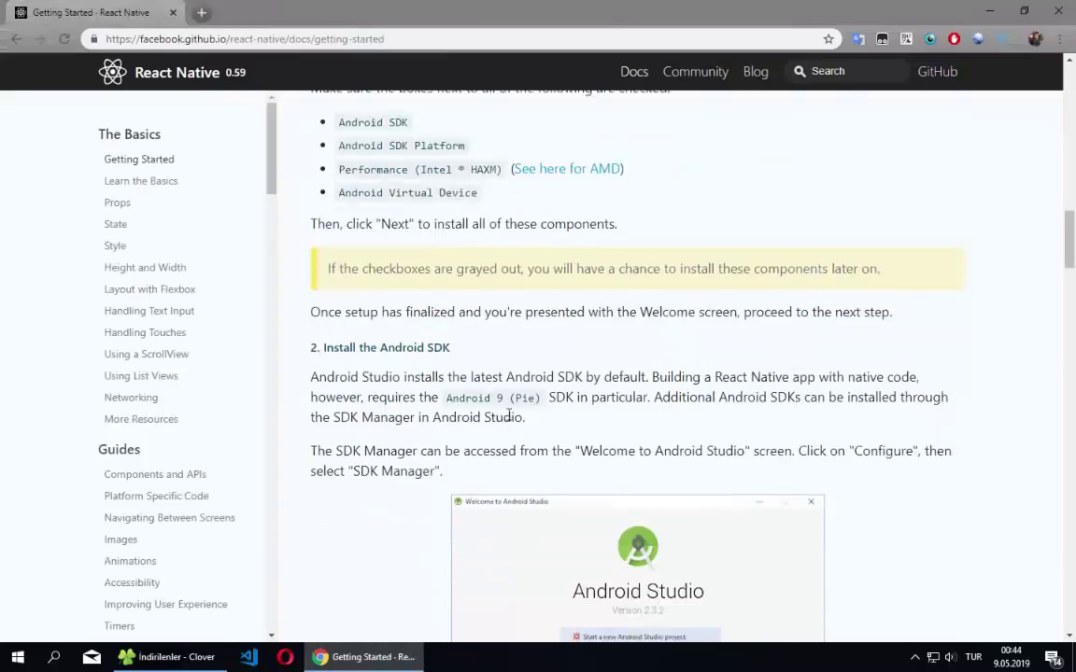
{"action": "scroll", "coordinate": [509, 416], "scroll_direction": "down", "scroll_amount": 1}
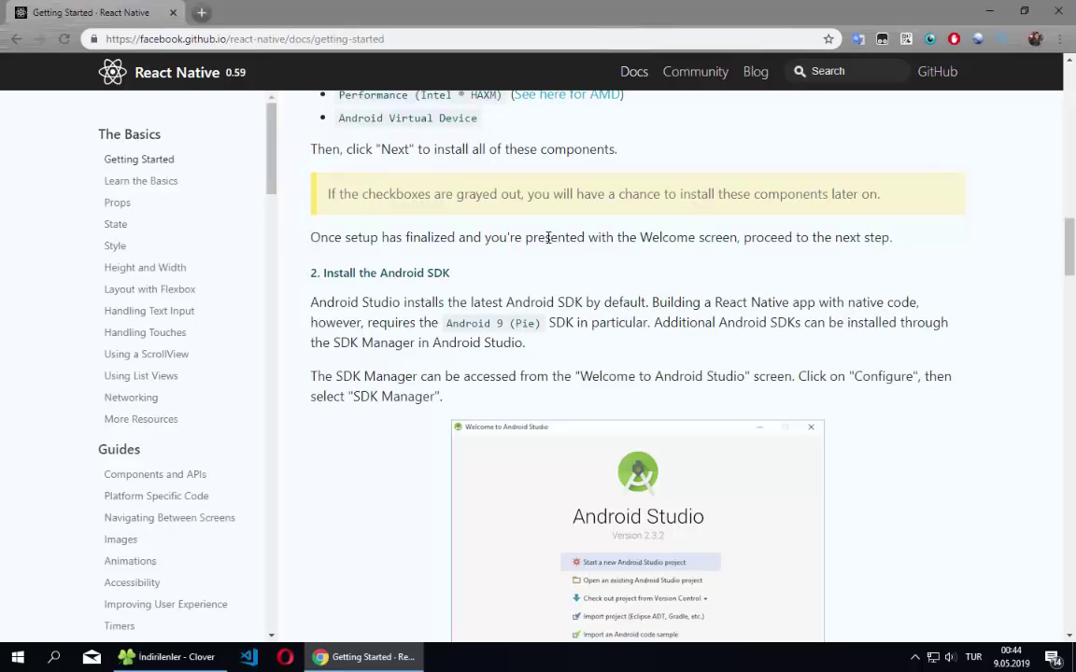
{"action": "scroll", "coordinate": [665, 266], "scroll_direction": "up", "scroll_amount": 2}
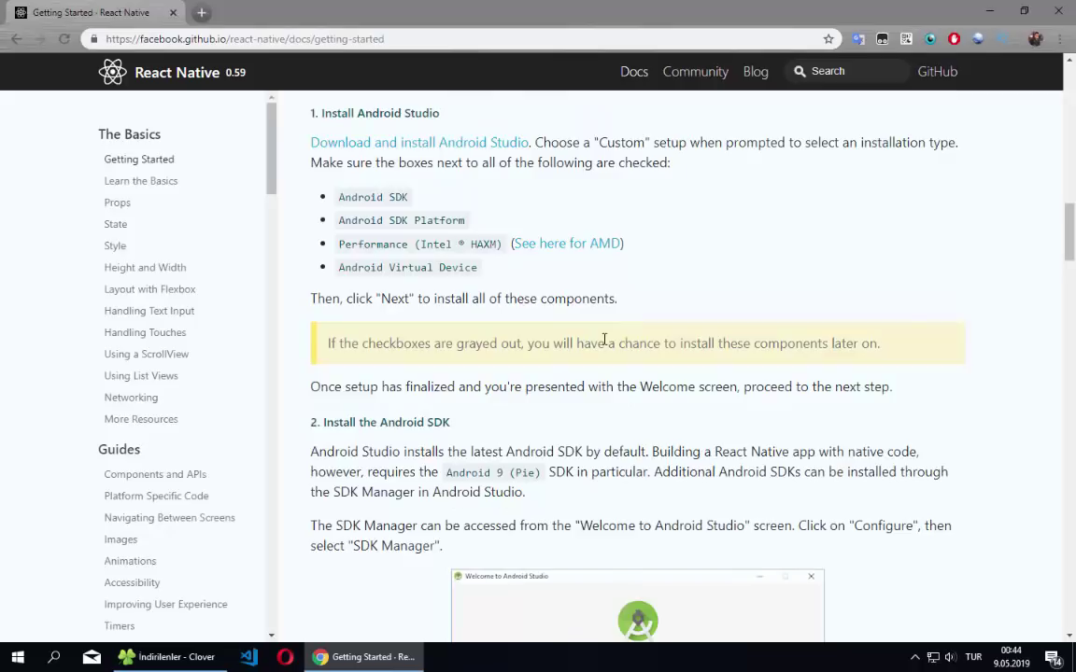
{"action": "scroll", "coordinate": [730, 339], "scroll_direction": "down", "scroll_amount": 6}
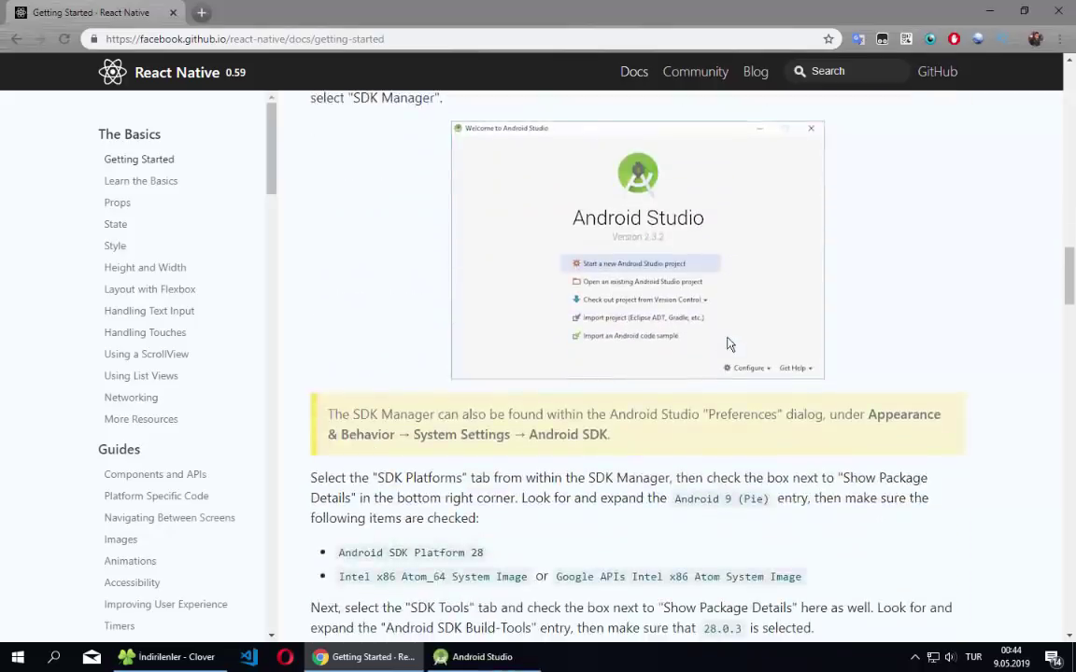
{"action": "scroll", "coordinate": [729, 344], "scroll_direction": "down", "scroll_amount": 1}
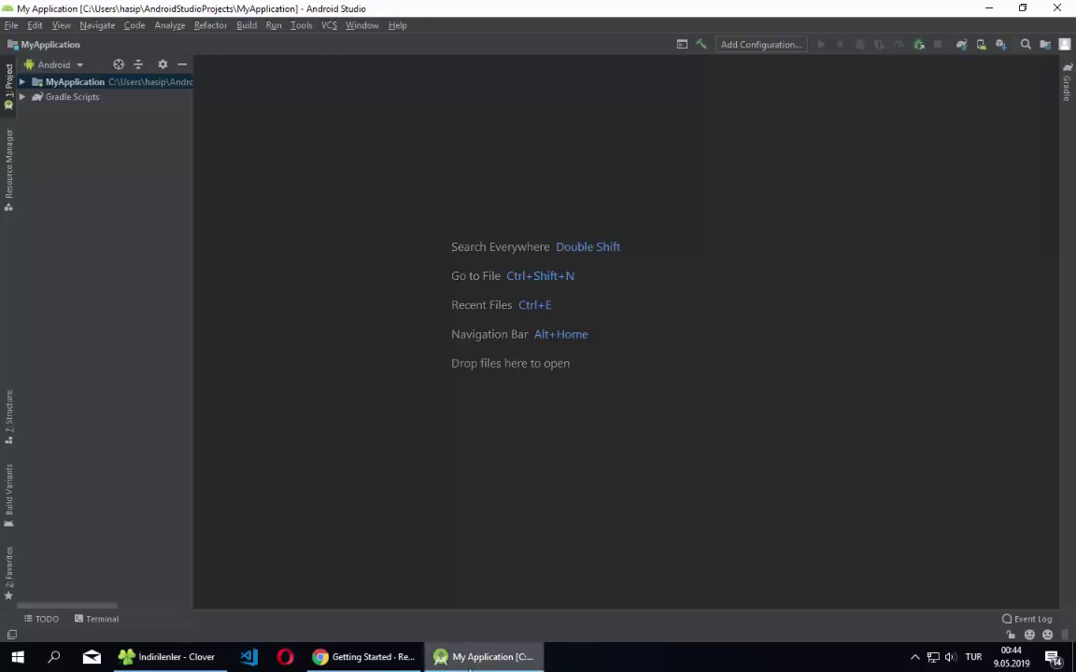
{"action": "left_click", "coordinate": [366, 657]}
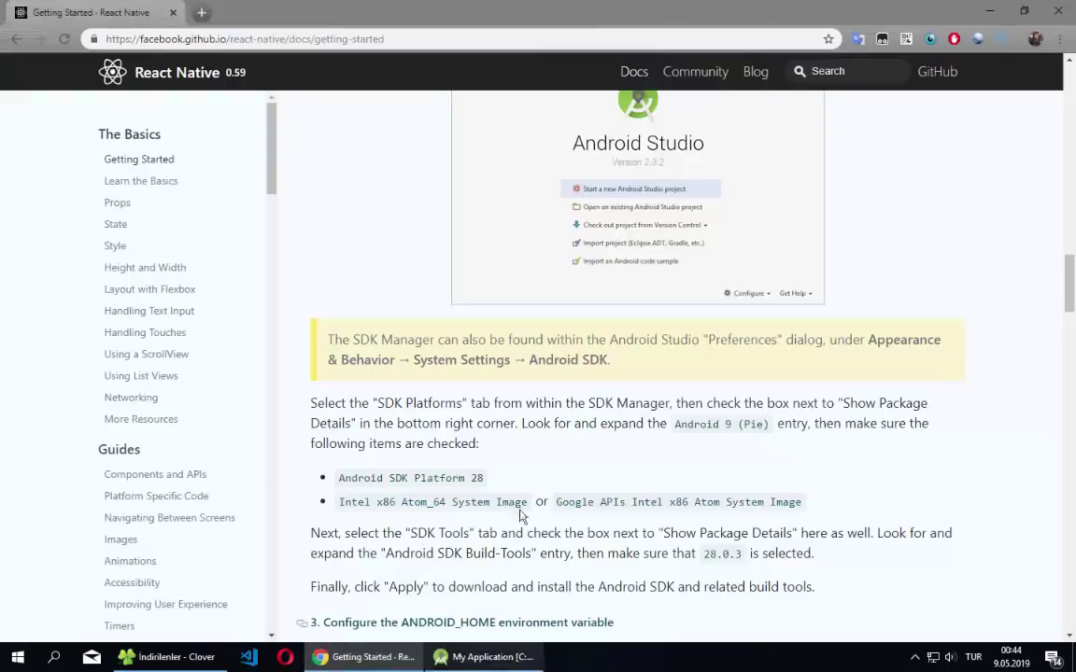
- Switch to Android Studio, open the AVD Manager in a smaller window and begin creating a Pixel 2 virtual device
{"action": "left_click", "coordinate": [486, 658]}
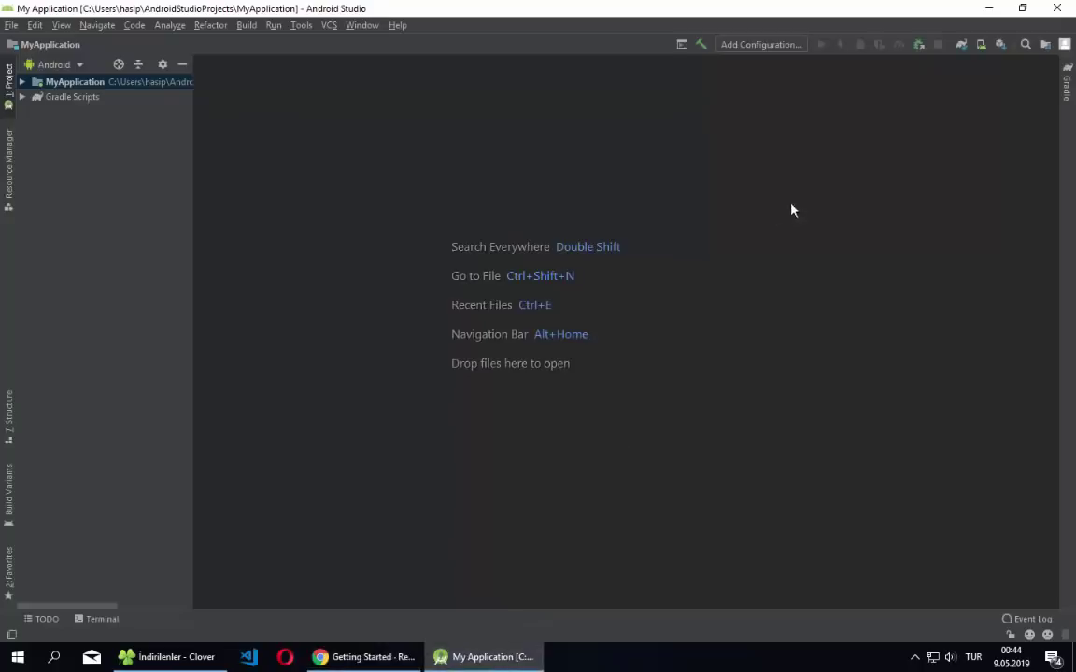
{"action": "left_click", "coordinate": [981, 45]}
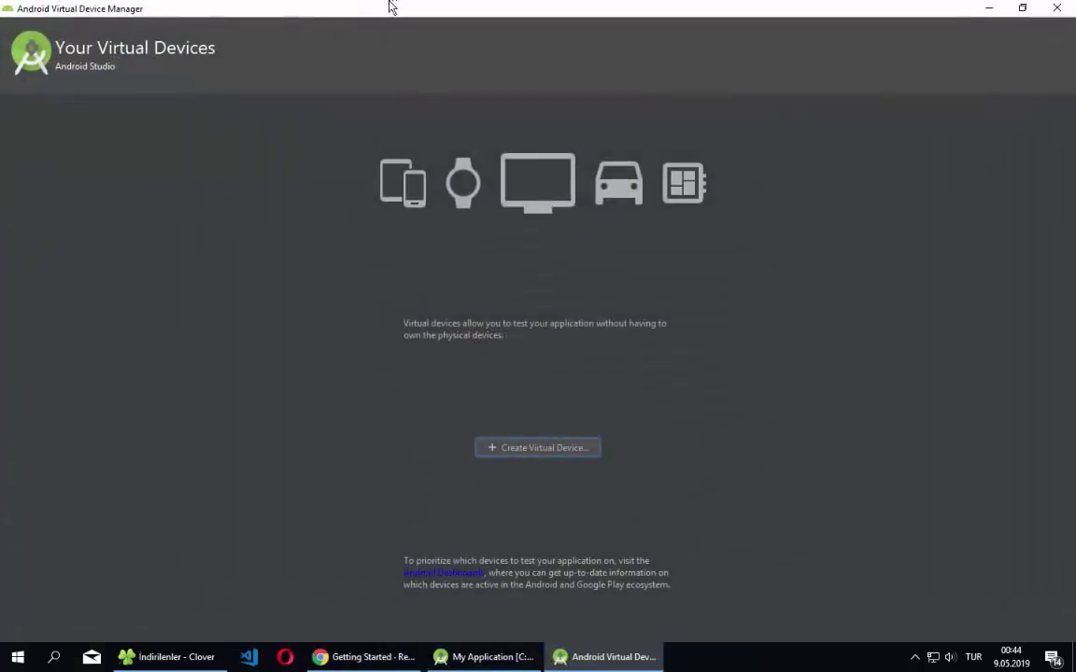
{"action": "double_click", "coordinate": [390, 5]}
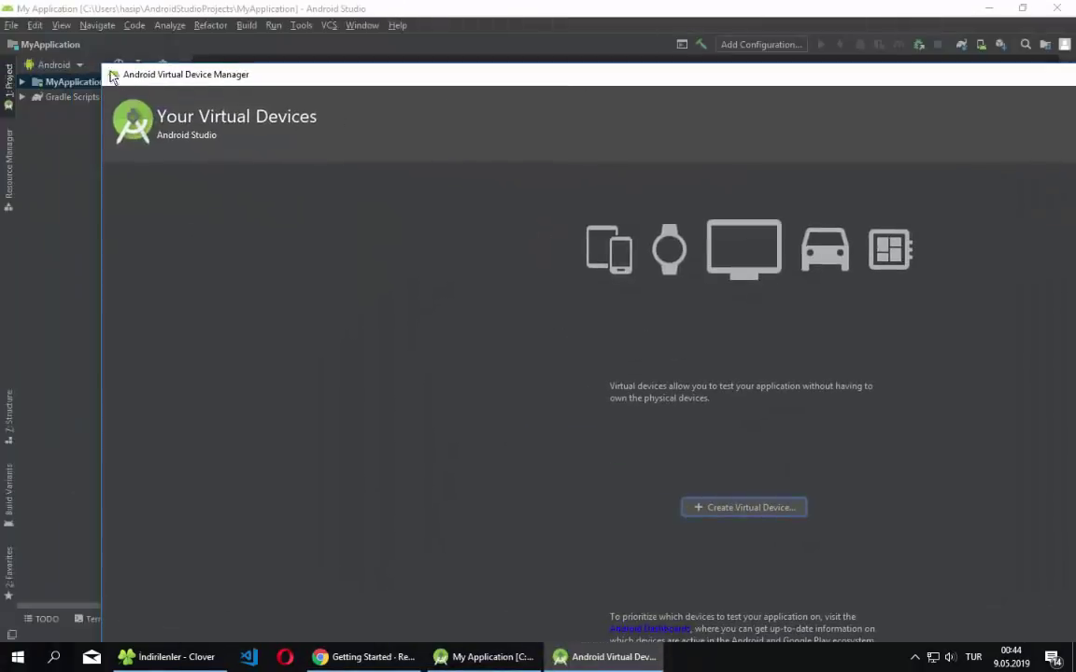
{"action": "left_click_drag", "start_coordinate": [107, 71], "coordinate": [481, 180]}
{"action": "left_click_drag", "start_coordinate": [565, 180], "coordinate": [276, 67]}
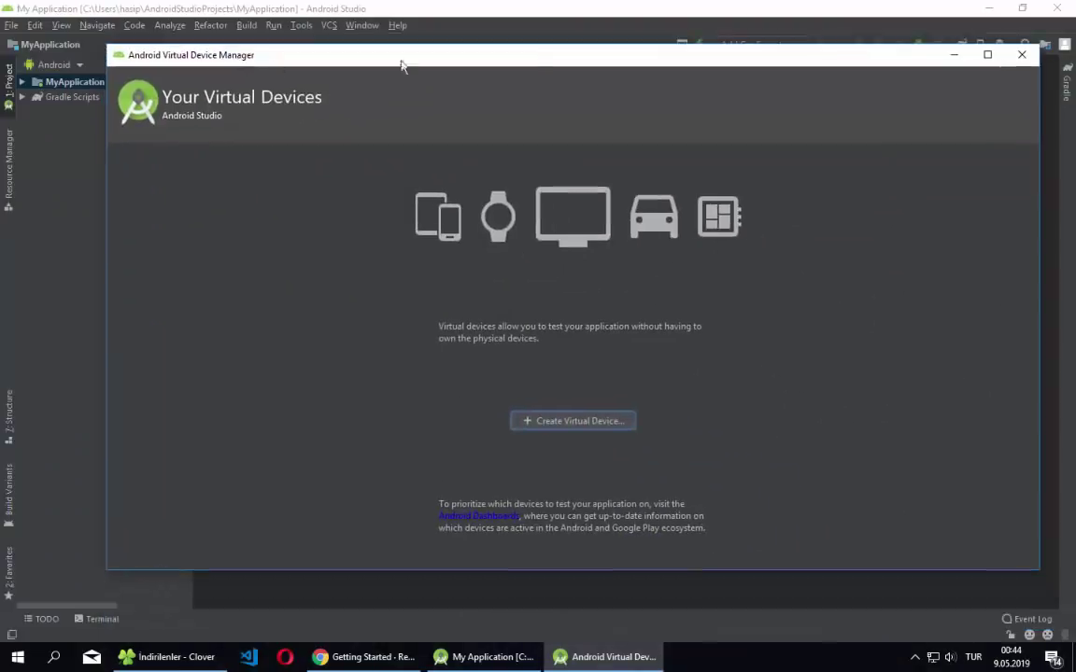
{"action": "left_click_drag", "start_coordinate": [1043, 192], "coordinate": [888, 191]}
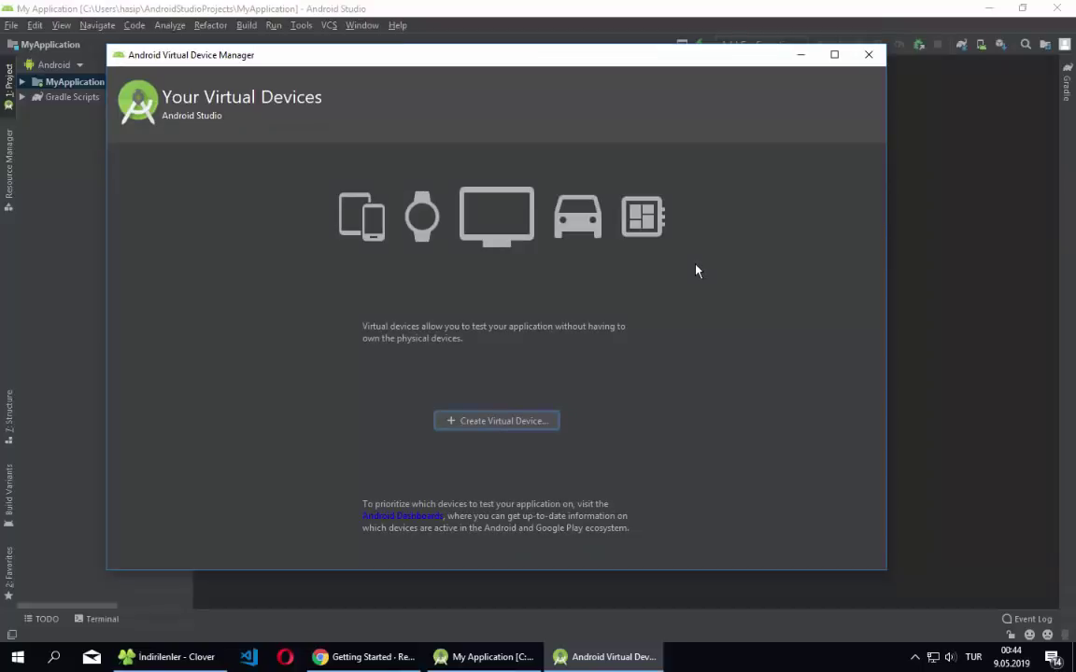
{"action": "left_click", "coordinate": [518, 425]}
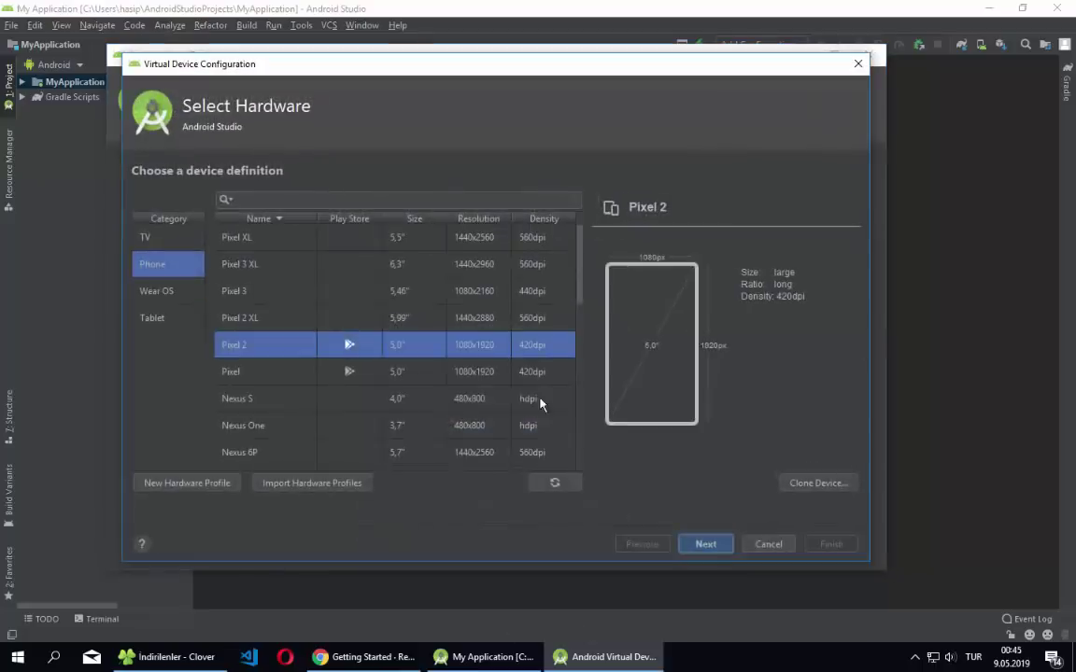
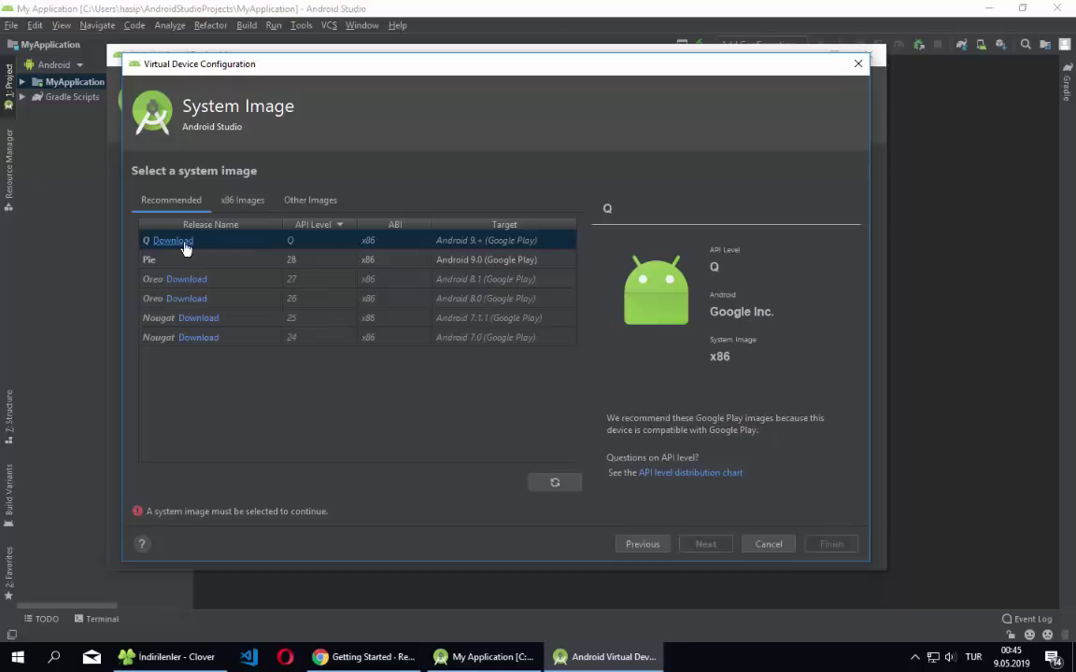
{"action": "left_click", "coordinate": [184, 243]}
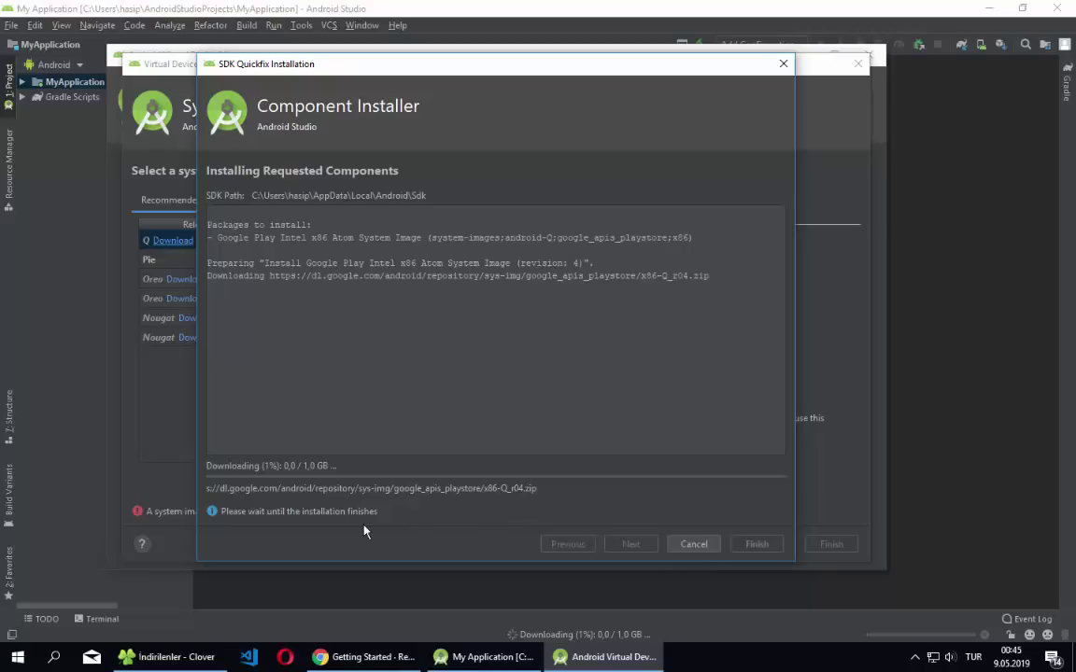
{"action": "left_click_drag", "start_coordinate": [411, 73], "coordinate": [647, 79]}
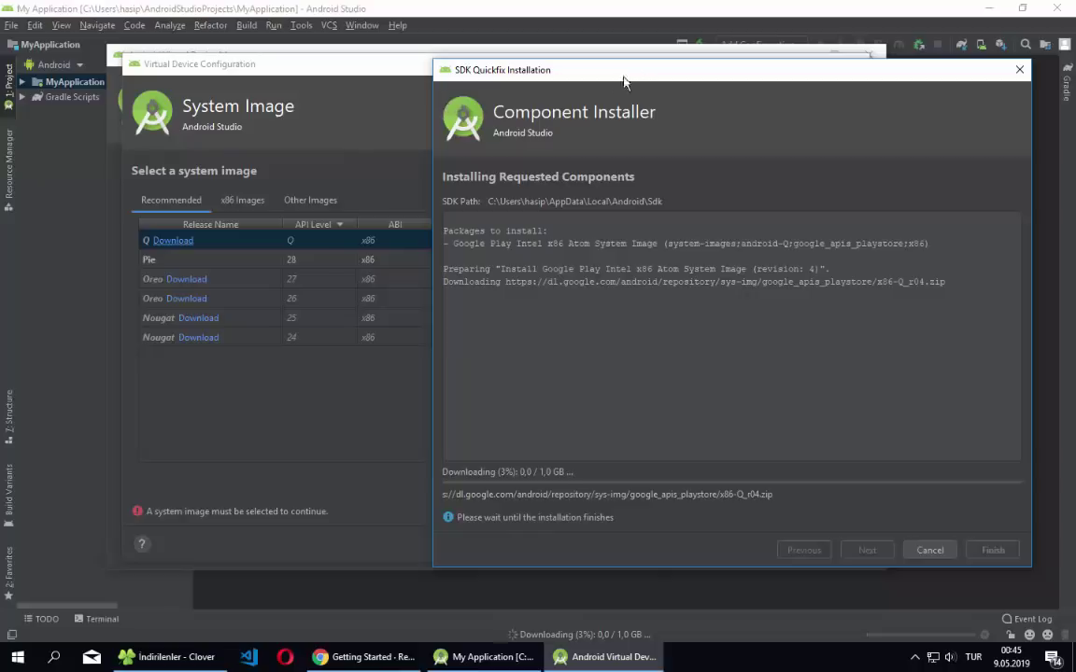
{"action": "left_click_drag", "start_coordinate": [629, 79], "coordinate": [554, 149]}
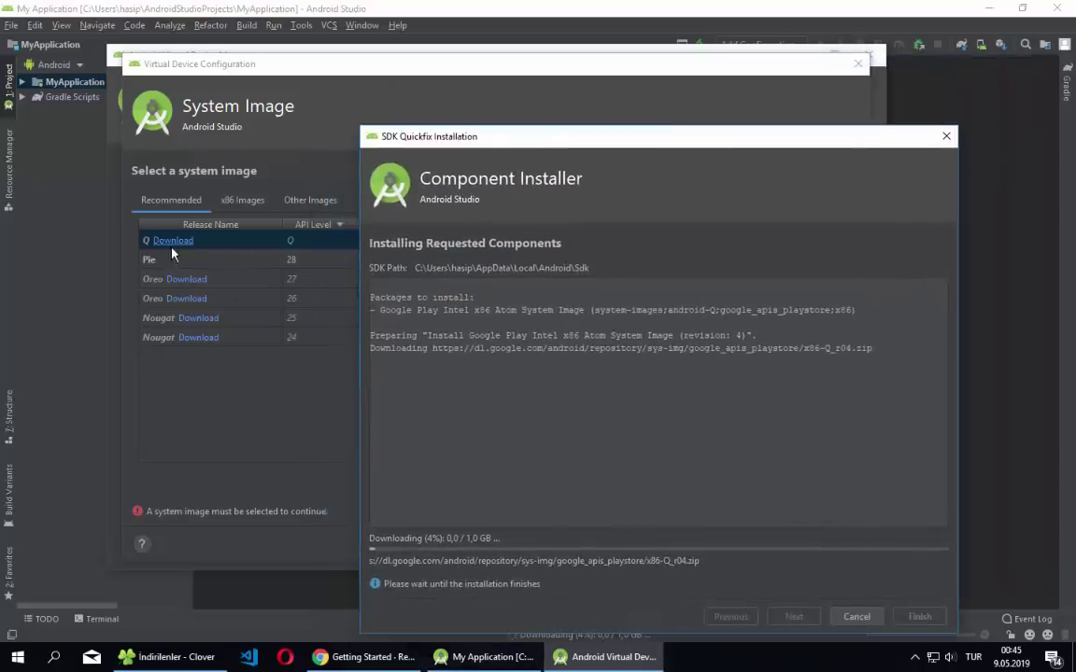
{"action": "left_click_drag", "start_coordinate": [700, 139], "coordinate": [564, 98]}
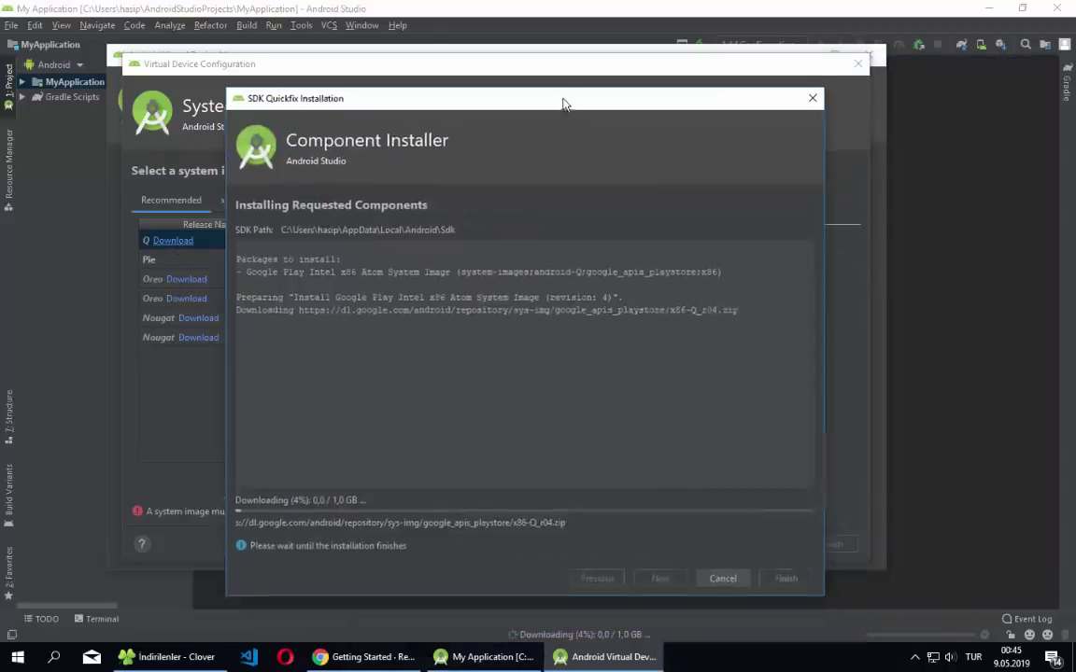
{"action": "left_click", "coordinate": [732, 578]}
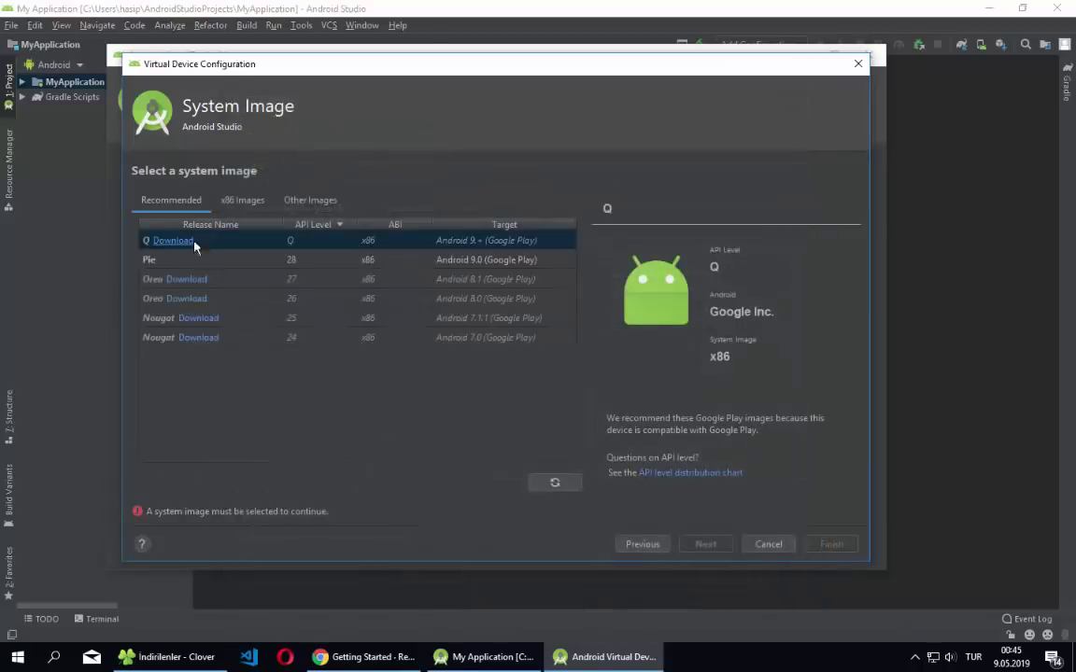
- Select the Pie system image (API 28, x86) and finish creating the virtual device as Pixel 2 API 28
{"action": "left_click", "coordinate": [194, 261]}
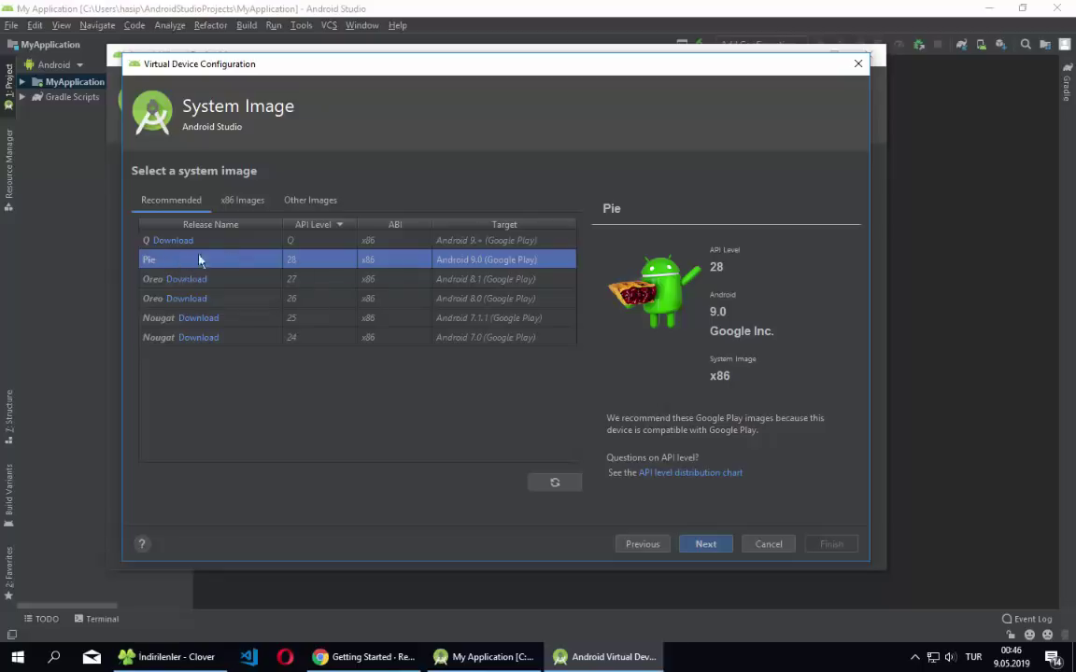
{"action": "left_click", "coordinate": [707, 545]}
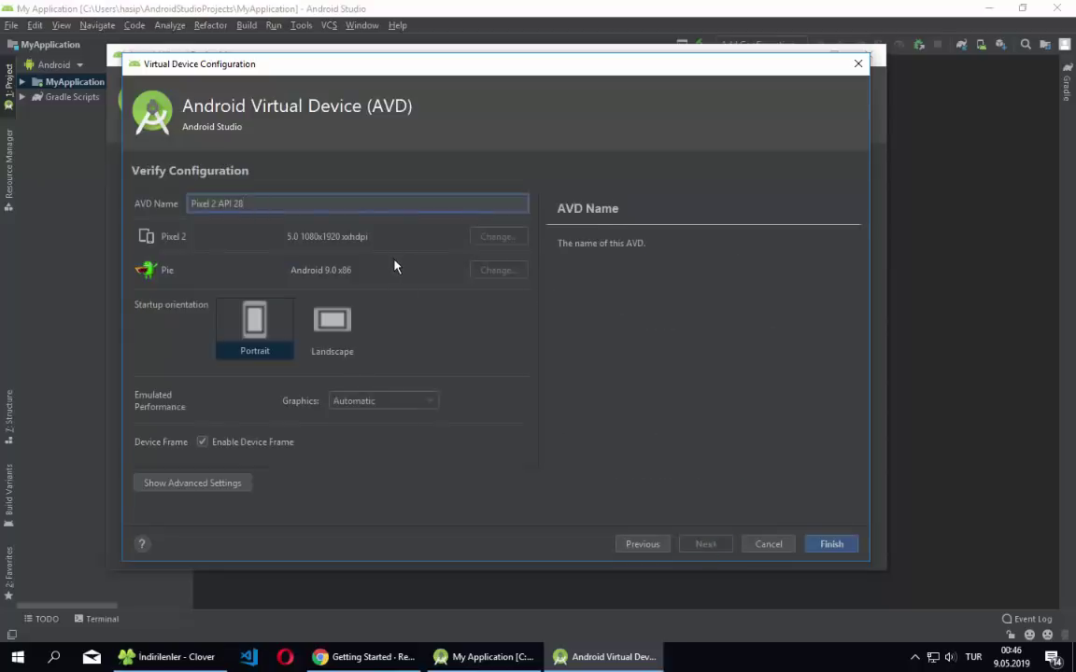
{"action": "left_click", "coordinate": [836, 546]}
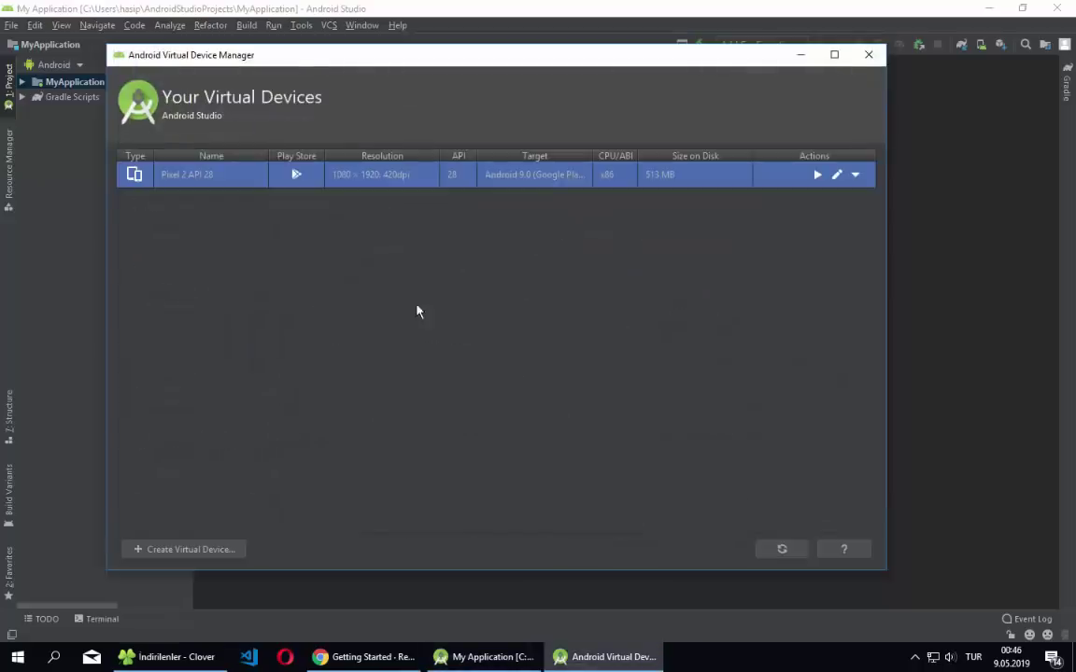
- Launch the Pixel 2 API 28 emulator, then move its window beside the device list and shrink it slightly
{"action": "left_click", "coordinate": [817, 178]}
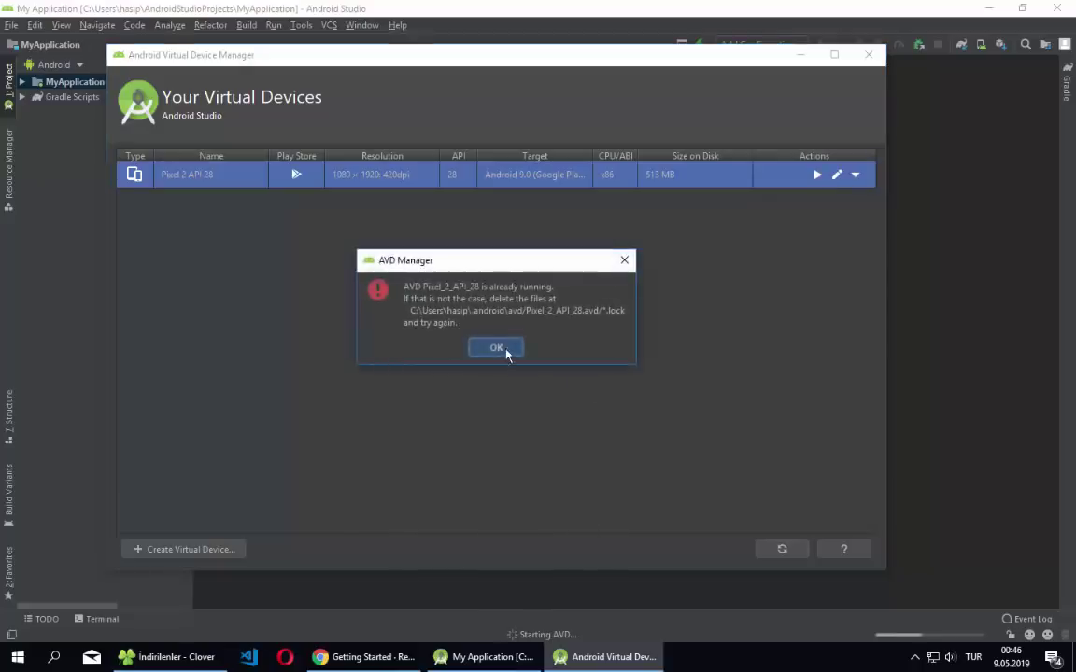
{"action": "left_click", "coordinate": [506, 351]}
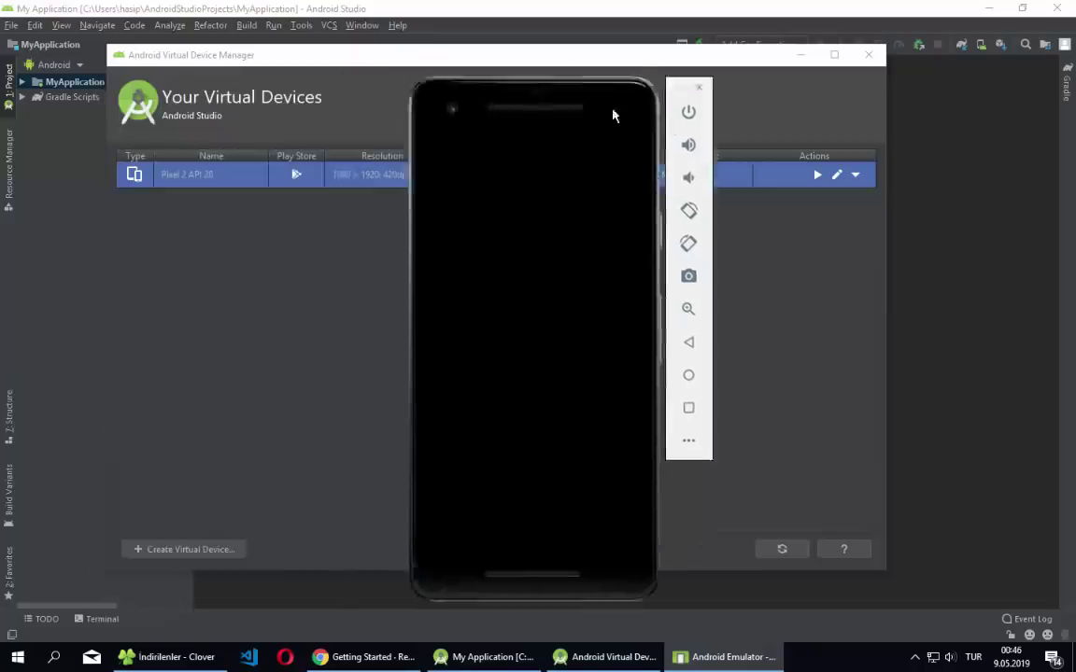
{"action": "left_click_drag", "start_coordinate": [614, 115], "coordinate": [836, 75]}
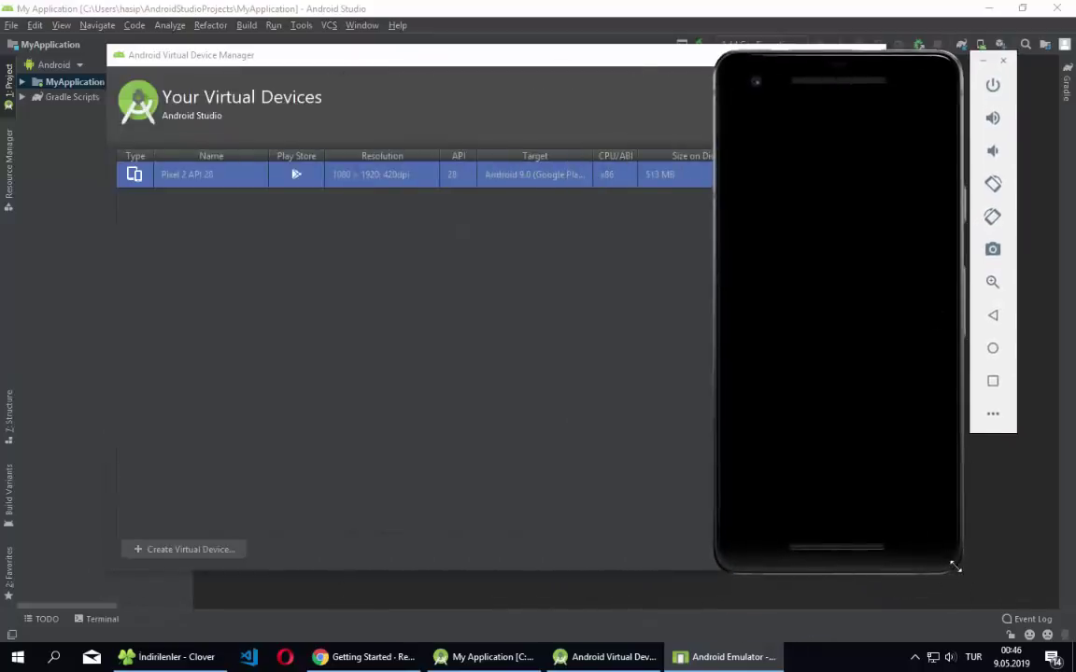
{"action": "left_click_drag", "start_coordinate": [954, 567], "coordinate": [931, 529]}
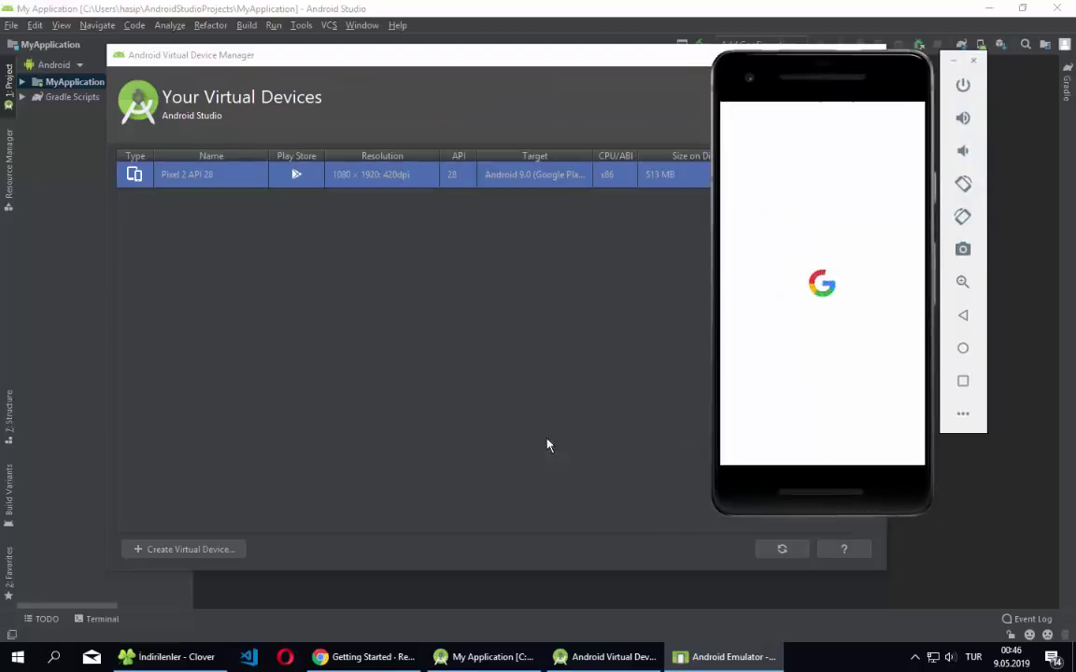
- Switch back to the React Native guide in the browser and review the required SDK packages and the ANDROID_HOME environment variable section
{"action": "left_click", "coordinate": [364, 656]}
{"action": "scroll", "coordinate": [497, 384], "scroll_direction": "down", "scroll_amount": 3}
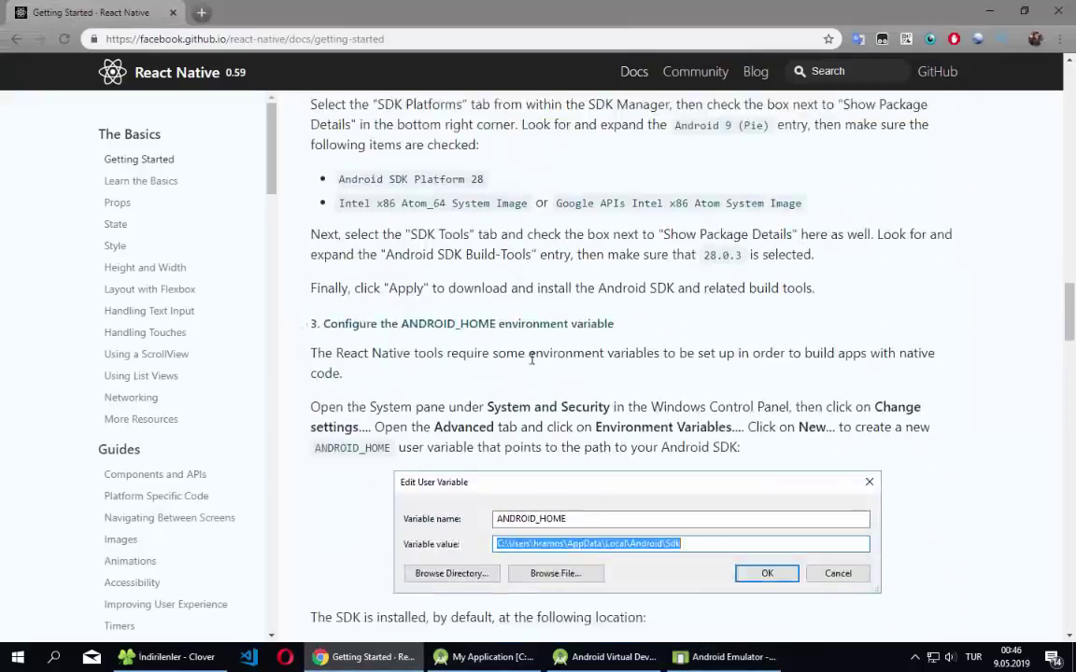
{"action": "scroll", "coordinate": [531, 363], "scroll_direction": "down", "scroll_amount": 1}
{"action": "scroll", "coordinate": [530, 362], "scroll_direction": "up", "scroll_amount": 1}
{"action": "scroll", "coordinate": [537, 362], "scroll_direction": "up", "scroll_amount": 1}
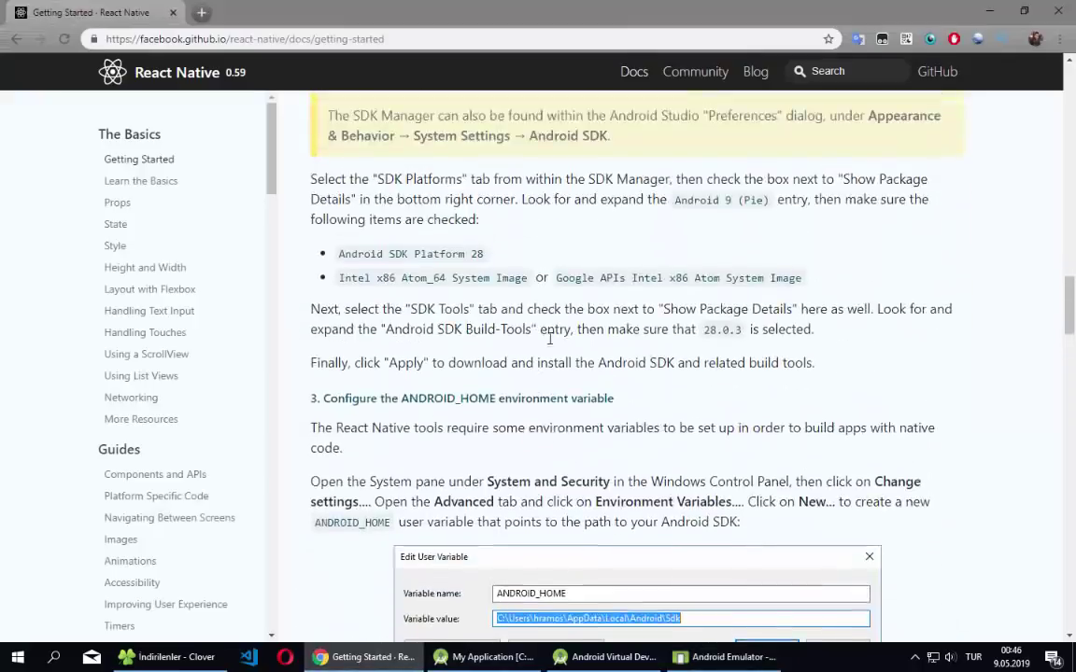
{"action": "scroll", "coordinate": [395, 388], "scroll_direction": "up", "scroll_amount": 2}
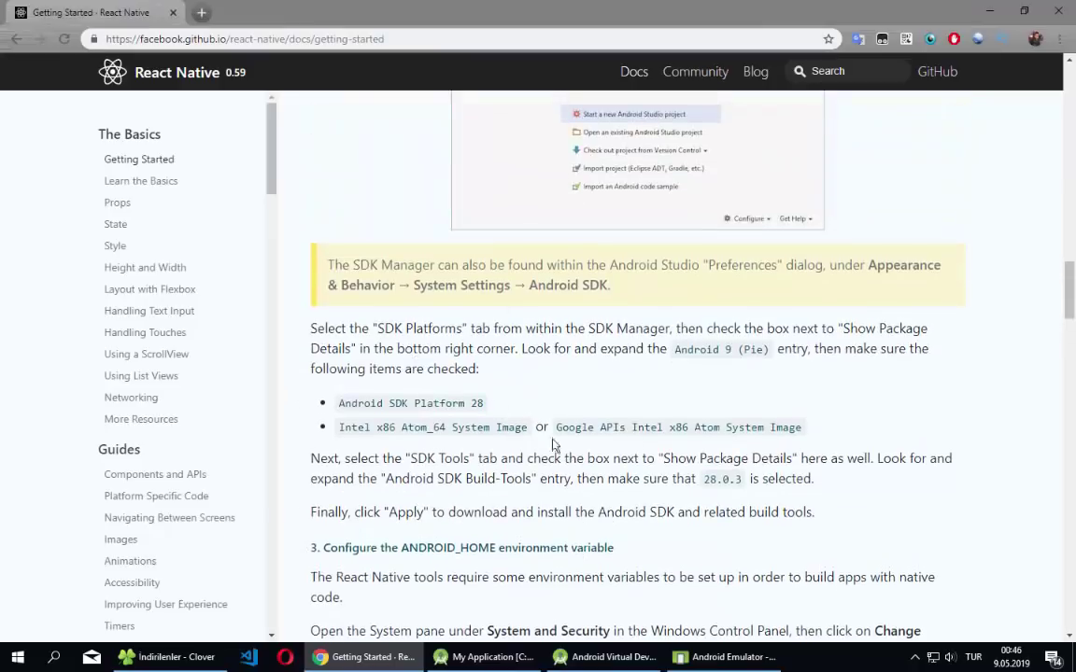
{"action": "scroll", "coordinate": [523, 425], "scroll_direction": "down", "scroll_amount": 2}
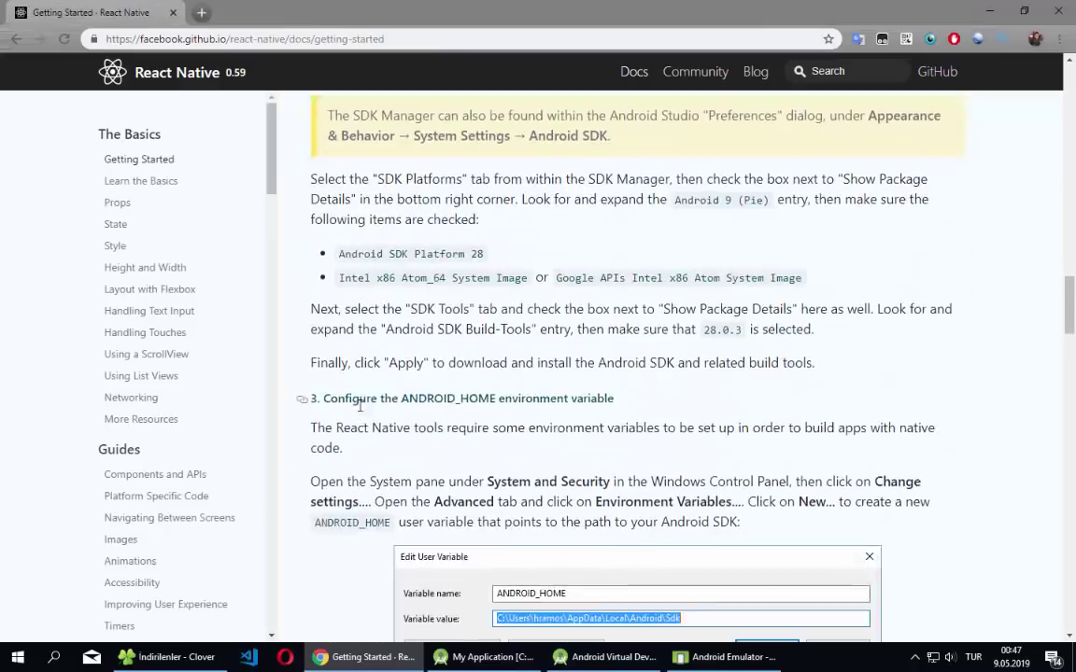
- Read the guide's section on configuring the ANDROID_HOME environment variable, including where it is created and what it points to
{"action": "left_click_drag", "start_coordinate": [359, 405], "coordinate": [571, 399]}
{"action": "scroll", "coordinate": [572, 233], "scroll_direction": "down", "scroll_amount": 2}
{"action": "left_click", "coordinate": [587, 265]}
{"action": "scroll", "coordinate": [651, 299], "scroll_direction": "up", "scroll_amount": 2}
{"action": "scroll", "coordinate": [540, 397], "scroll_direction": "down", "scroll_amount": 1}
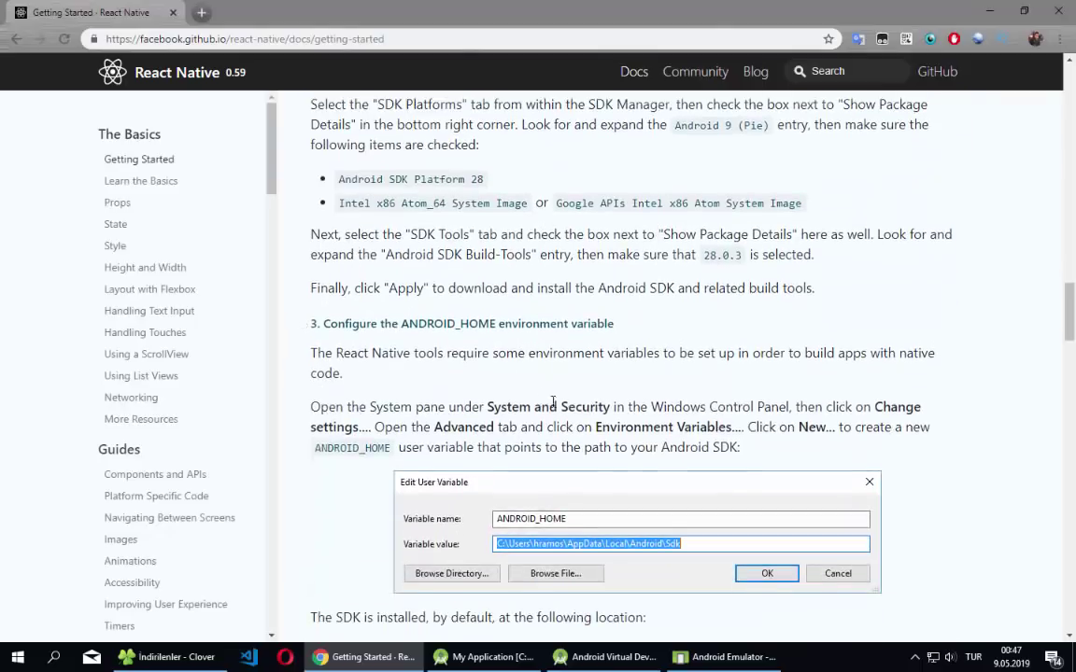
{"action": "scroll", "coordinate": [559, 403], "scroll_direction": "down", "scroll_amount": 1}
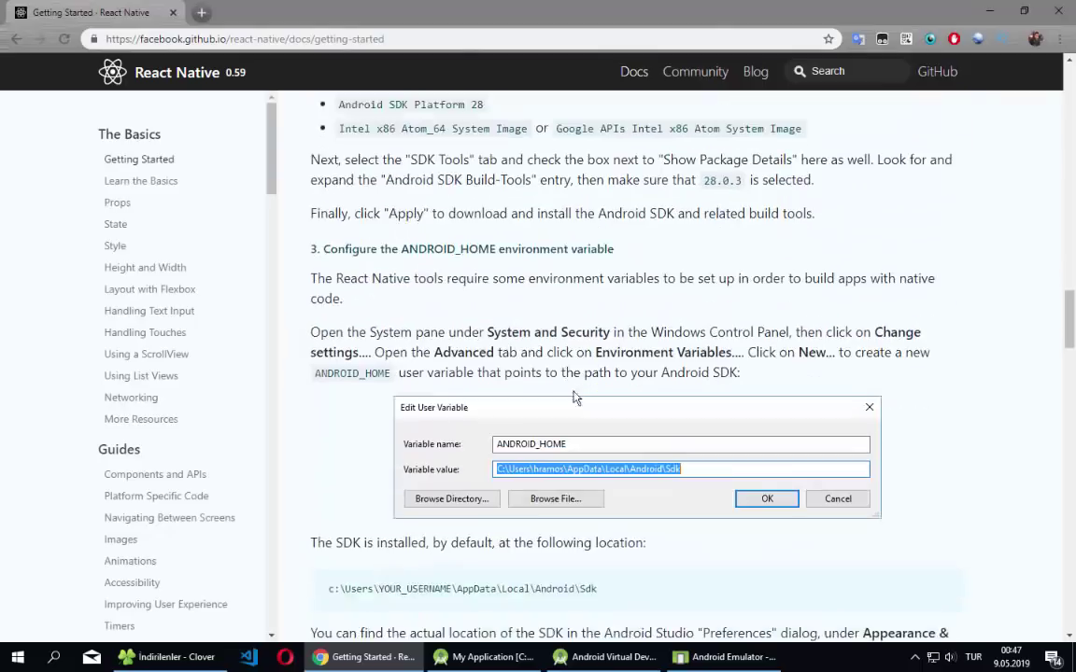
{"action": "double_click", "coordinate": [356, 371]}
{"action": "left_click", "coordinate": [467, 353]}
{"action": "scroll", "coordinate": [370, 400], "scroll_direction": "down", "scroll_amount": 1}
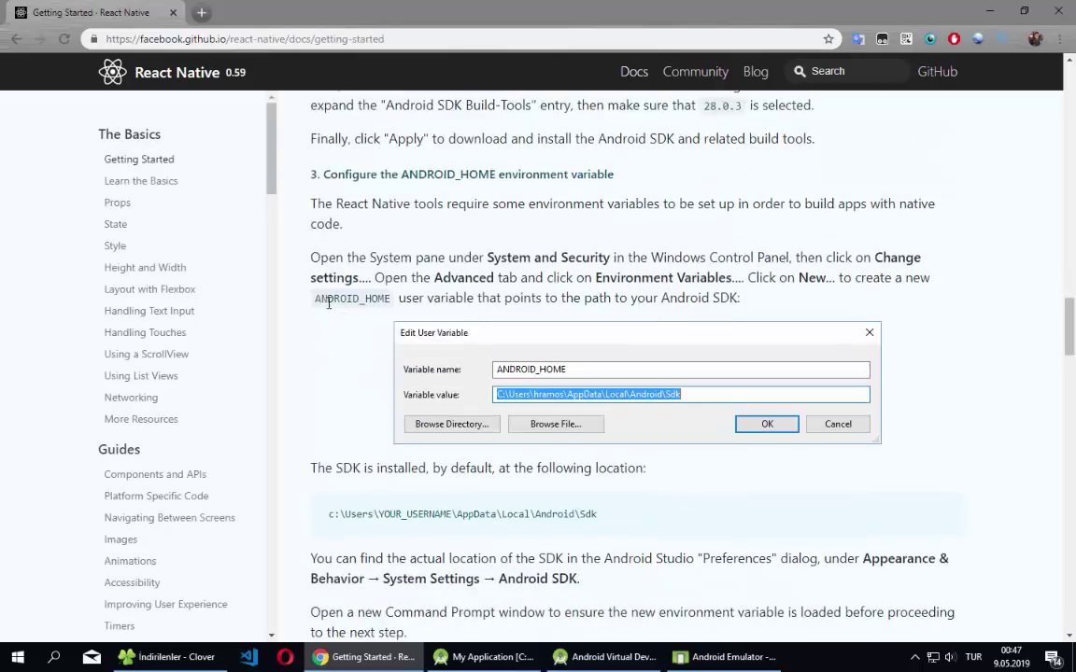
- Copy the default SDK location c:\Users\YOUR_USERNAME\AppData\Local\Android\Sdk from the guide
{"action": "double_click", "coordinate": [328, 303]}
{"action": "left_click", "coordinate": [638, 501]}
{"action": "left_click_drag", "start_coordinate": [615, 523], "coordinate": [325, 515]}
{"action": "key", "text": "ctrl+c"}
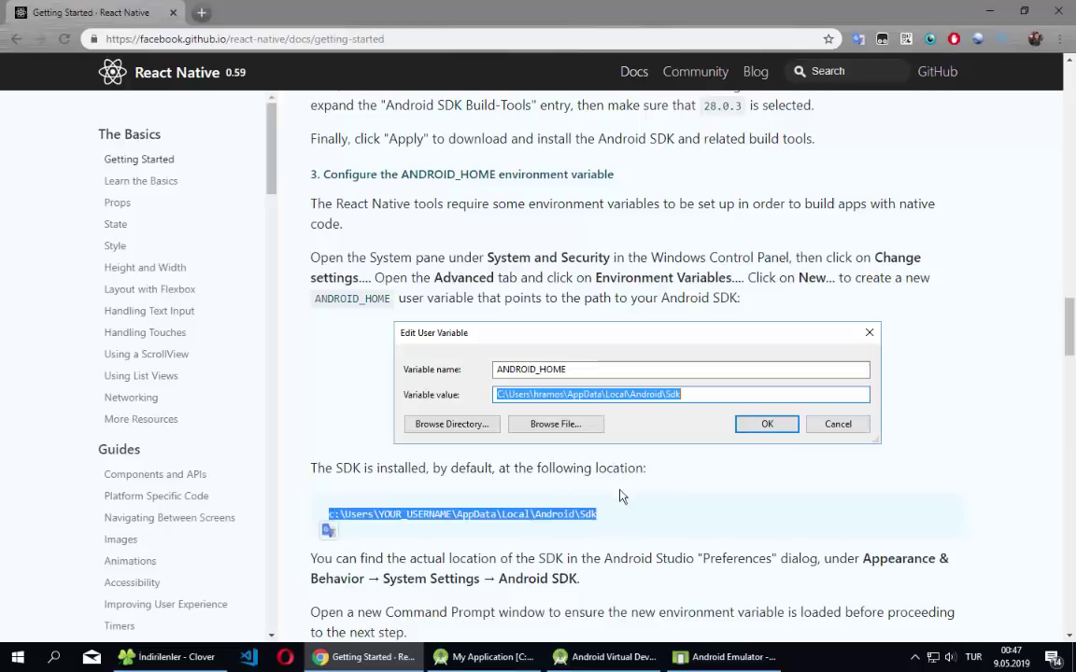
{"action": "left_click", "coordinate": [560, 436]}
- Switch to the file manager, open this computer's properties and advanced system settings, and bring up the Environment Variables dialog
{"action": "key", "text": "super"}
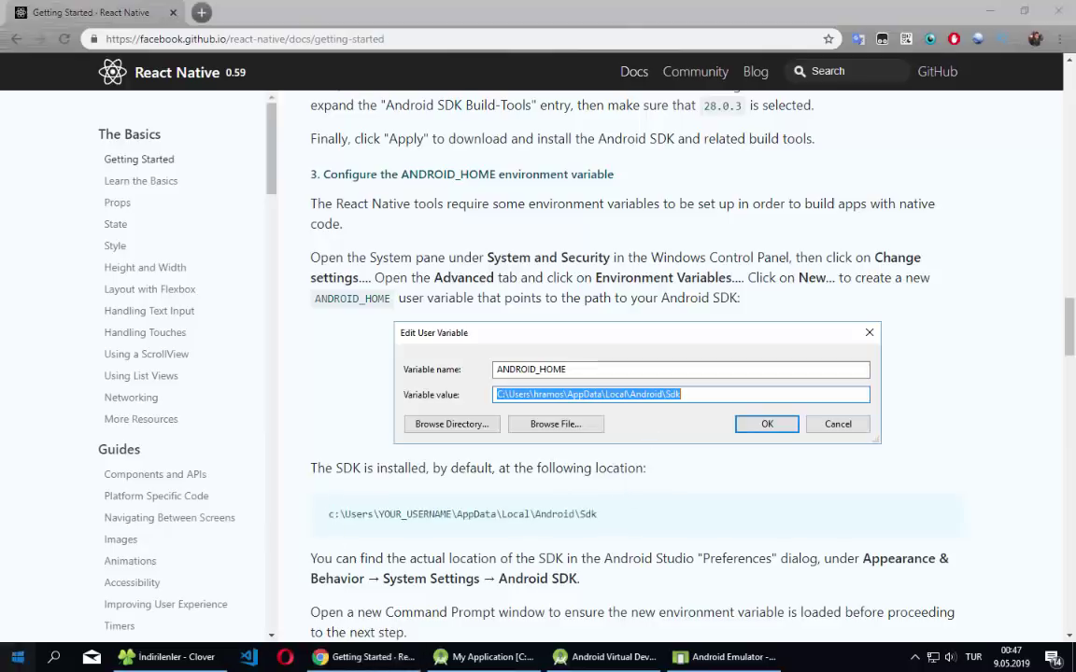
{"action": "key", "text": "super"}
{"action": "key", "text": "super"}
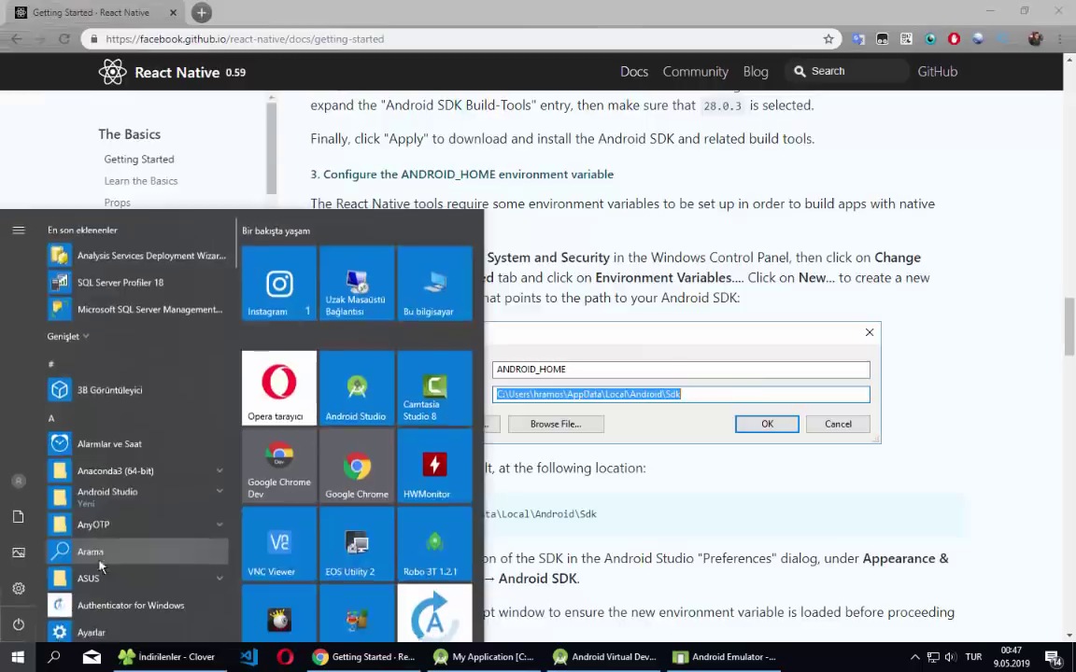
{"action": "left_click", "coordinate": [169, 657]}
{"action": "right_click", "coordinate": [60, 294]}
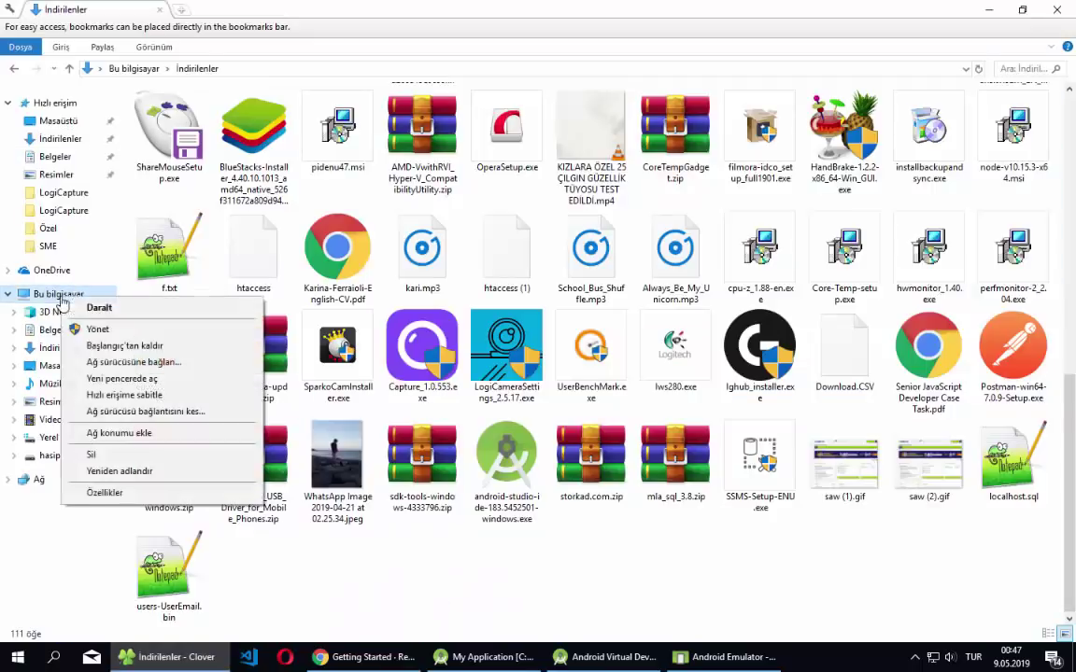
{"action": "left_click", "coordinate": [134, 491]}
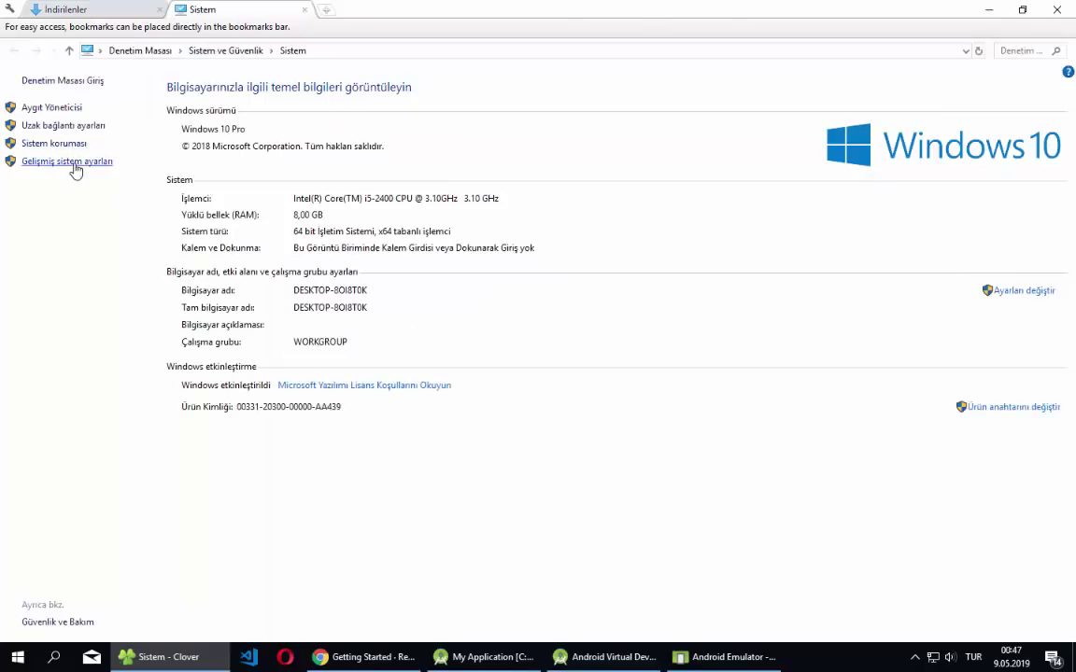
{"action": "left_click", "coordinate": [71, 161]}
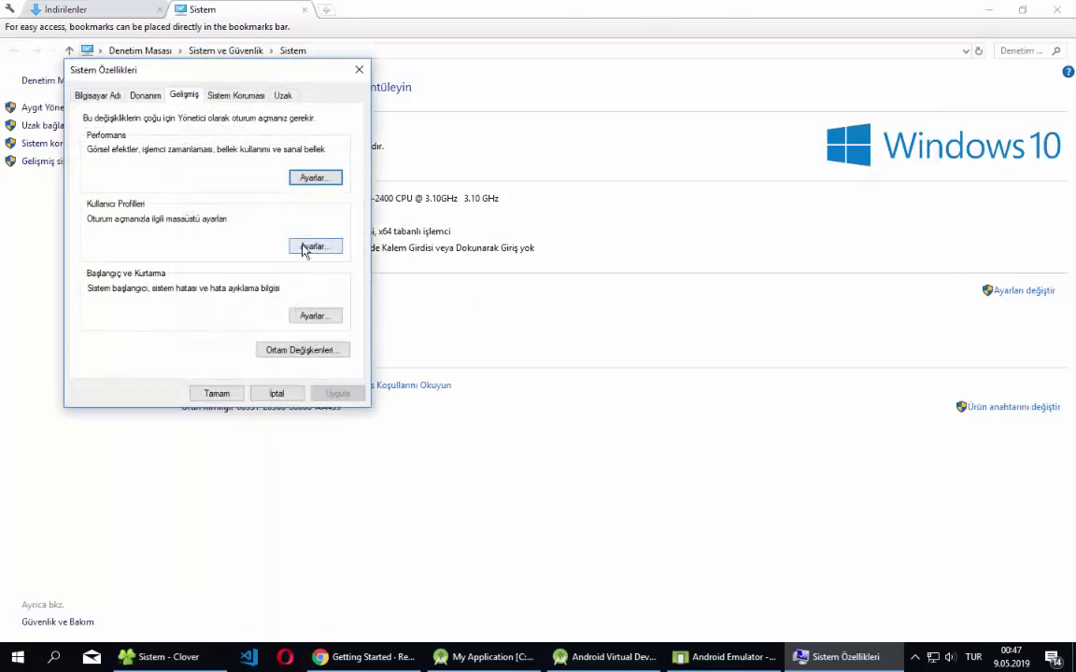
{"action": "left_click_drag", "start_coordinate": [205, 68], "coordinate": [498, 88]}
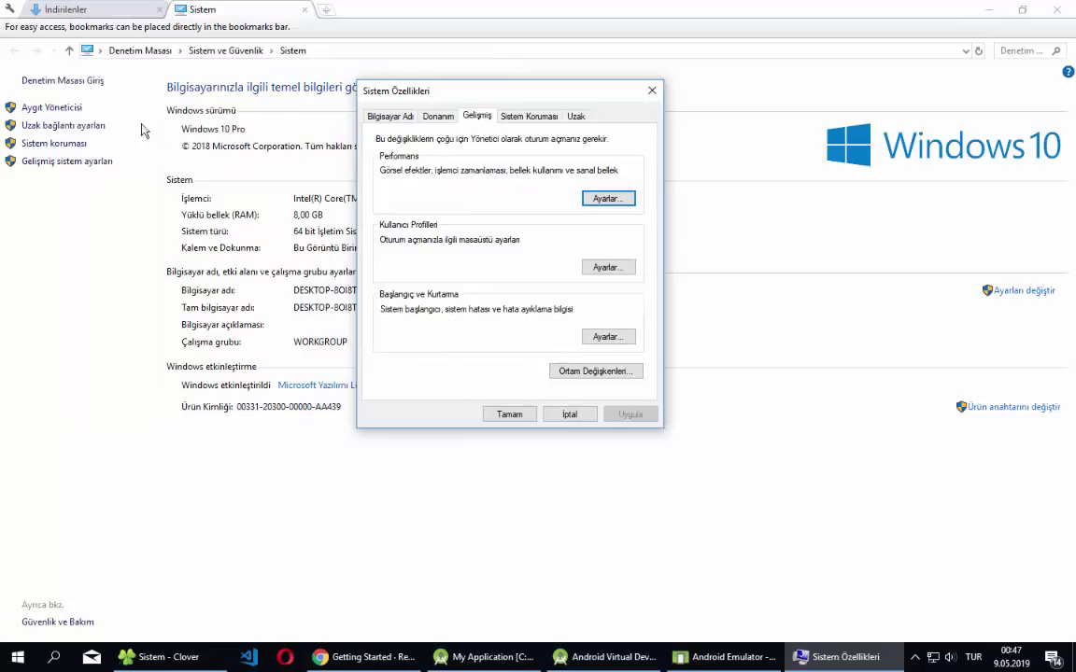
{"action": "left_click", "coordinate": [590, 372]}
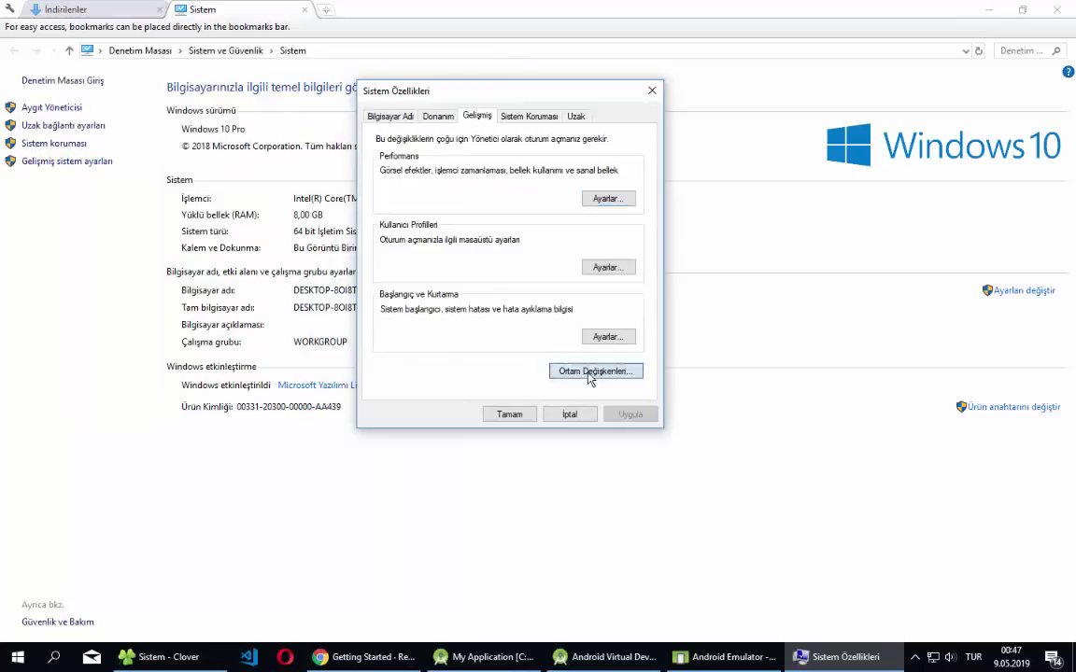
- Start a new system variable and fill its value with the copied path c:\Users\YOUR_USERNAME\AppData\Local\Android\Sdk
{"action": "scroll", "coordinate": [469, 348], "scroll_direction": "down", "scroll_amount": 7}
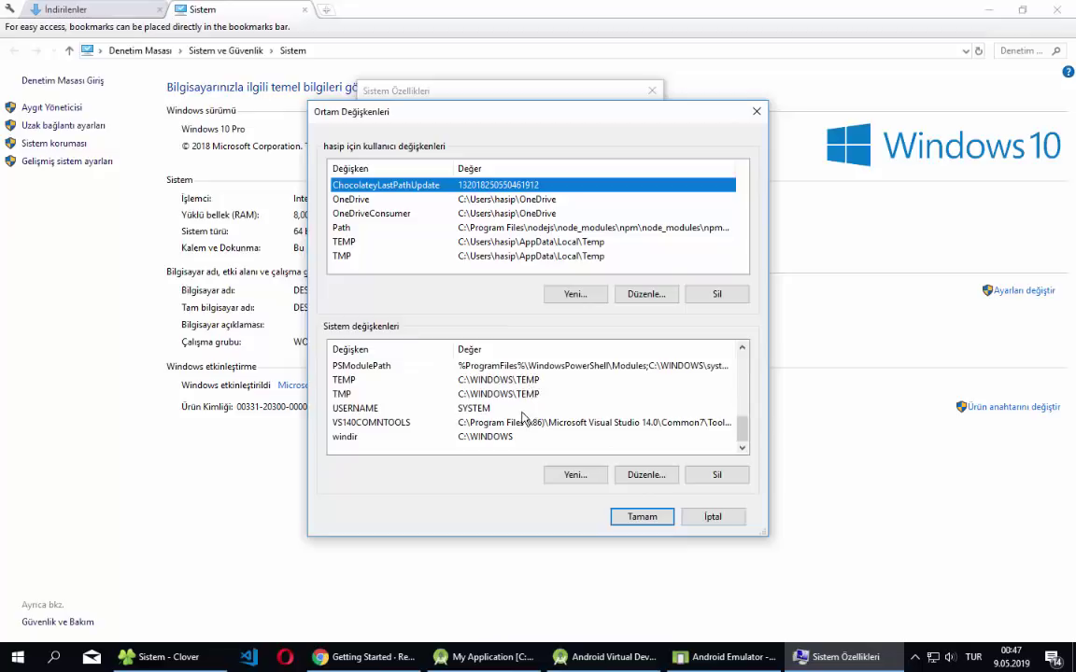
{"action": "scroll", "coordinate": [523, 418], "scroll_direction": "up", "scroll_amount": 7}
{"action": "scroll", "coordinate": [523, 417], "scroll_direction": "down", "scroll_amount": 7}
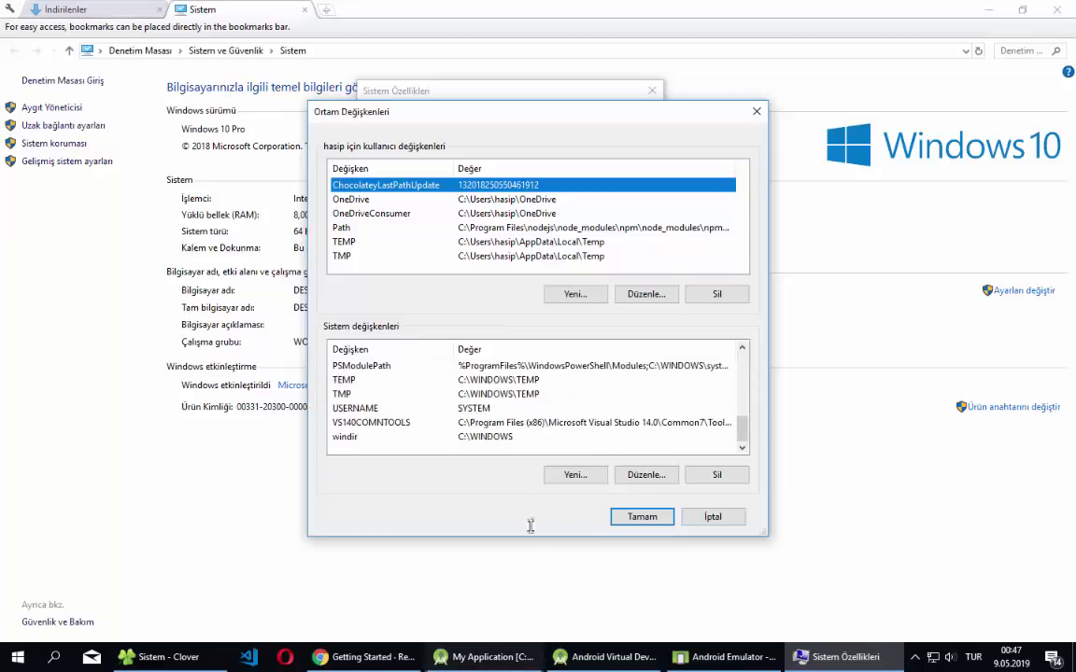
{"action": "left_click", "coordinate": [574, 476]}
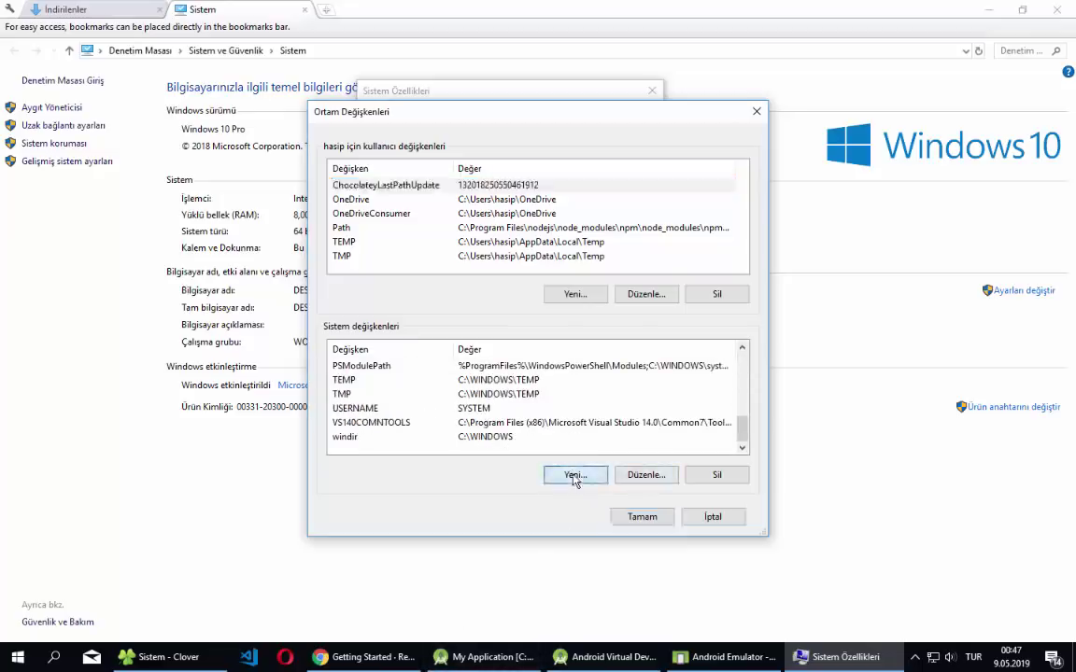
{"action": "type", "text": "C:\\Users\\YOUR_USERNAME\\AppData\\Local\\Android\\Sdk"}
{"action": "key", "text": "ctrl+z"}
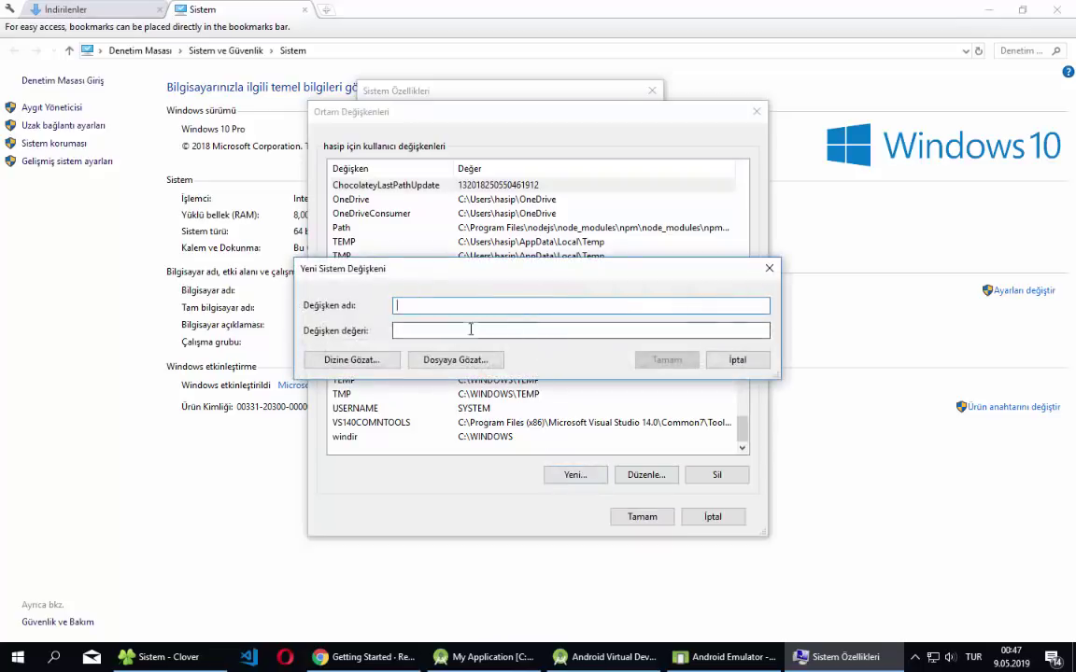
{"action": "left_click", "coordinate": [471, 329]}
{"action": "key", "text": "ctrl+v"}
{"action": "left_click", "coordinate": [468, 305]}
{"action": "key", "text": "ctrl+v"}
{"action": "key", "text": "ctrl+a"}
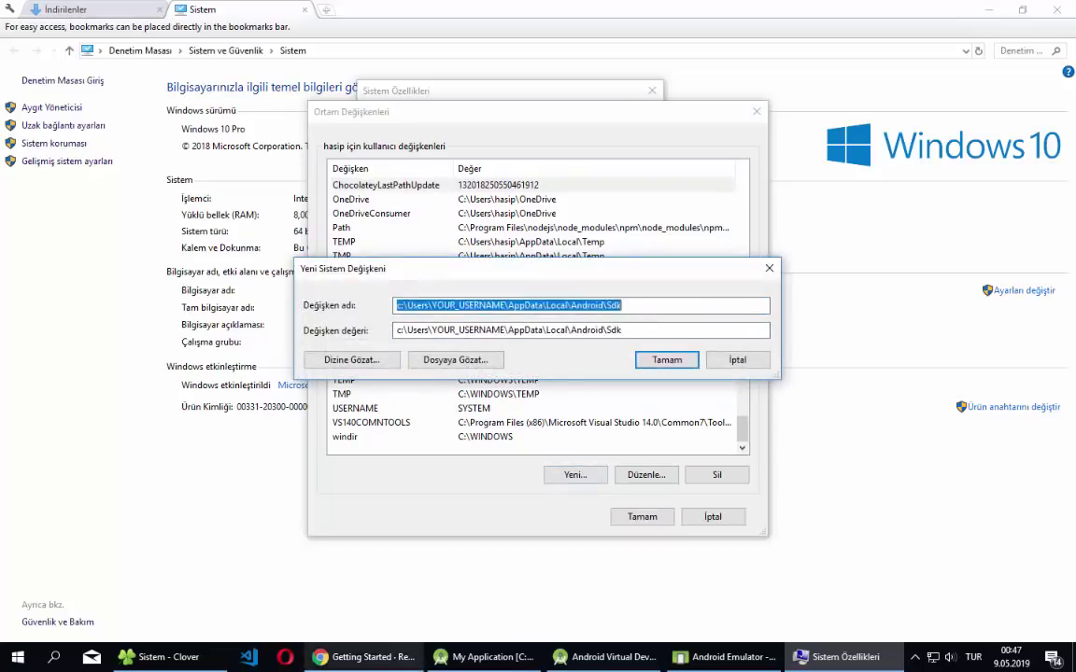
- Copy the variable name from the guide in the browser and name the new system variable ANDROID_HOME
{"action": "left_click", "coordinate": [365, 656]}
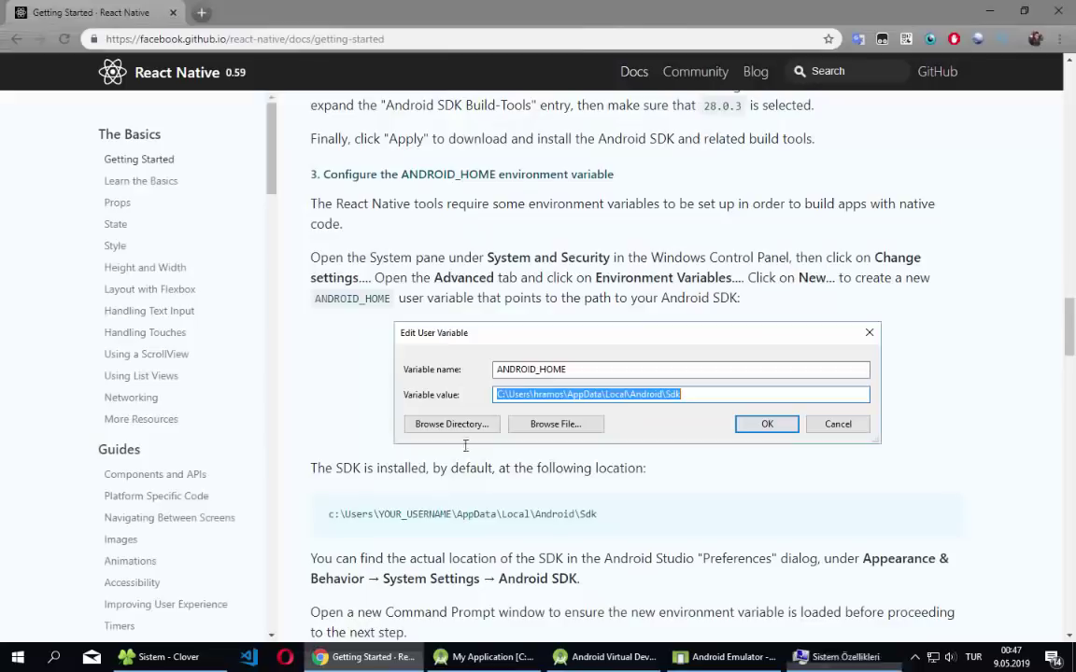
{"action": "double_click", "coordinate": [361, 298]}
{"action": "key", "text": "ctrl+c"}
{"action": "key", "text": "alt+Tab"}
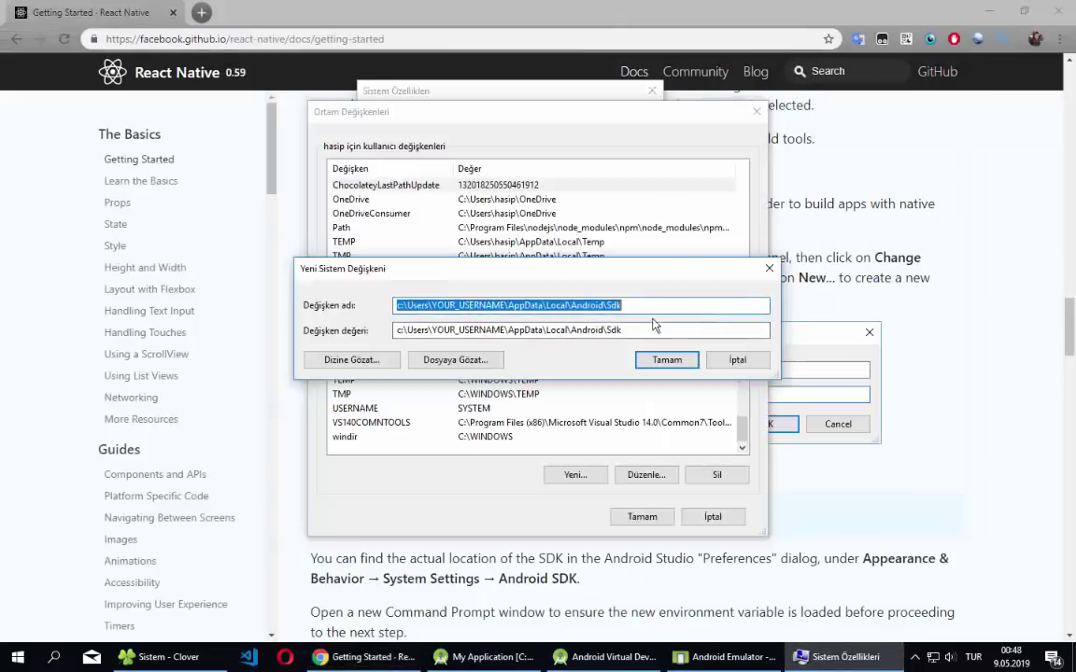
{"action": "key", "text": "ctrl+v"}
{"action": "left_click_drag", "start_coordinate": [429, 330], "coordinate": [505, 330]}
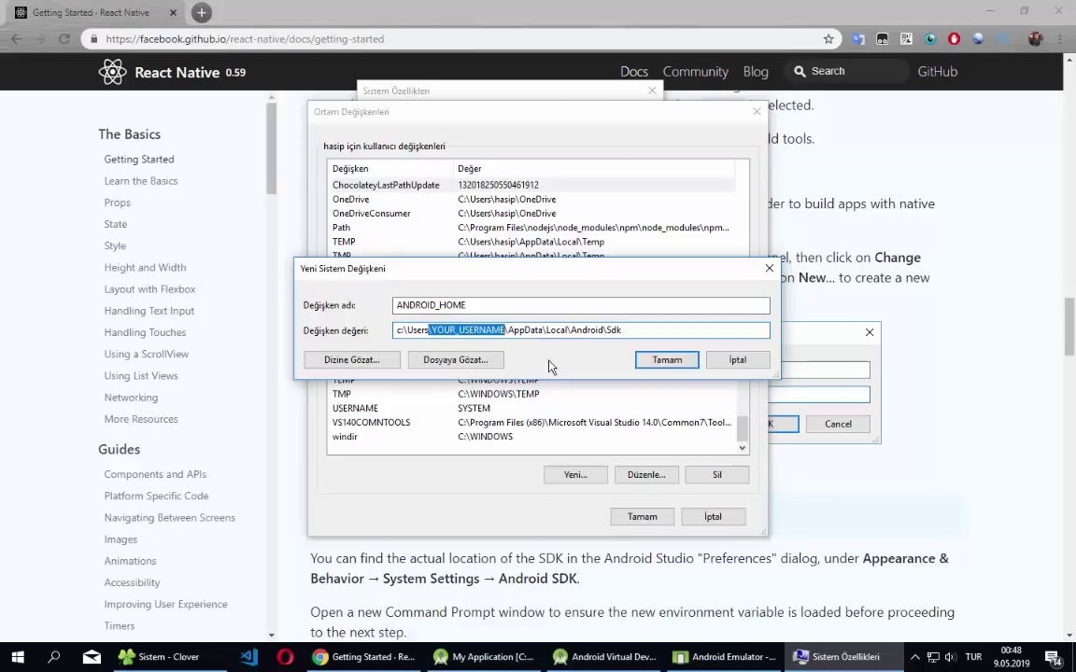
{"action": "type", "text": "hasip"}
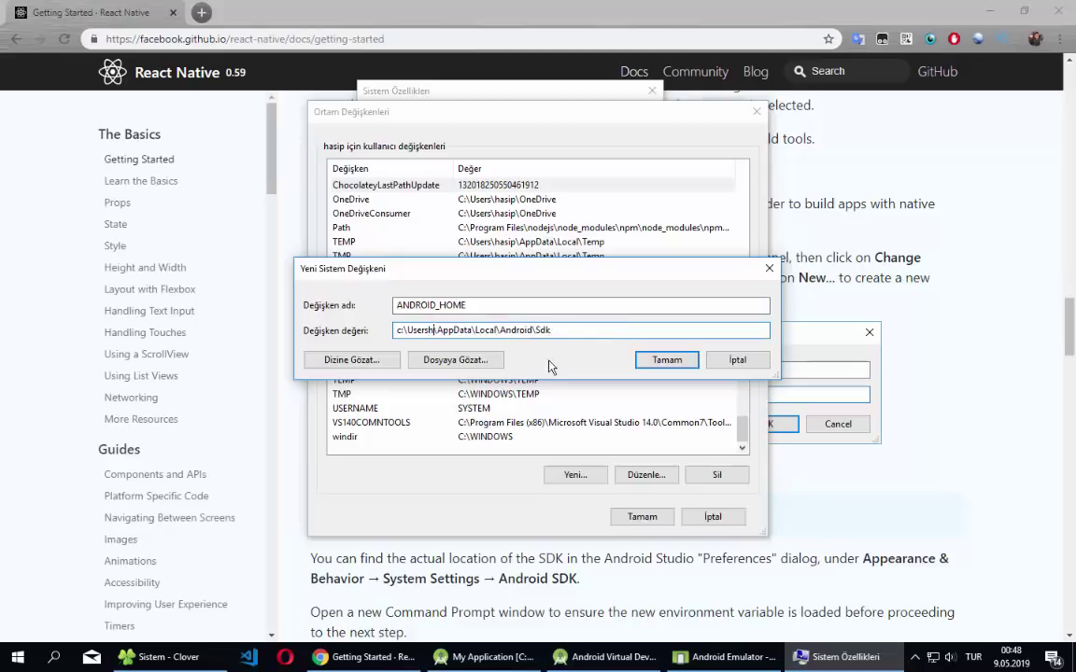
{"action": "key", "text": "ctrl+z"}
- Replace the YOUR_USERNAME placeholder in the ANDROID_HOME value with the Windows account's user name, keeping the rest of the SDK path
{"action": "key", "text": "Right"}
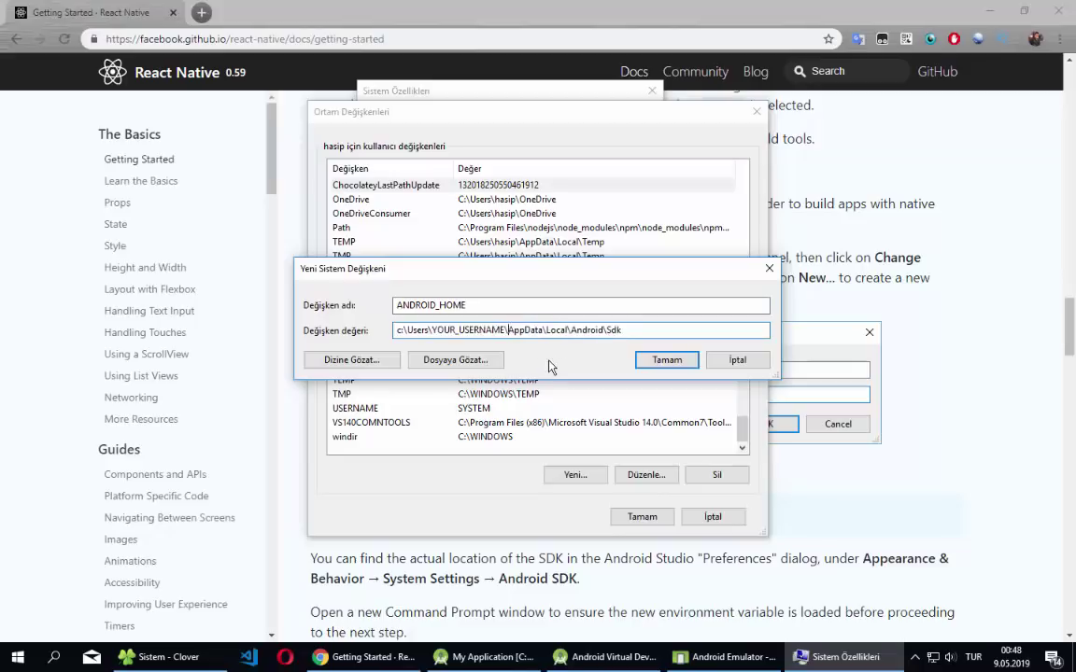
{"action": "key", "text": "BackSpace"}
{"action": "key", "text": "BackSpace"}
{"action": "key", "text": "BackSpace"}
{"action": "key", "text": "BackSpace"}
{"action": "key", "text": "BackSpace"}
{"action": "key", "text": "BackSpace"}
{"action": "key", "text": "BackSpace"}
{"action": "key", "text": "BackSpace"}
{"action": "key", "text": "BackSpace"}
{"action": "key", "text": "BackSpace"}
{"action": "key", "text": "BackSpace"}
{"action": "key", "text": "BackSpace"}
{"action": "key", "text": "BackSpace"}
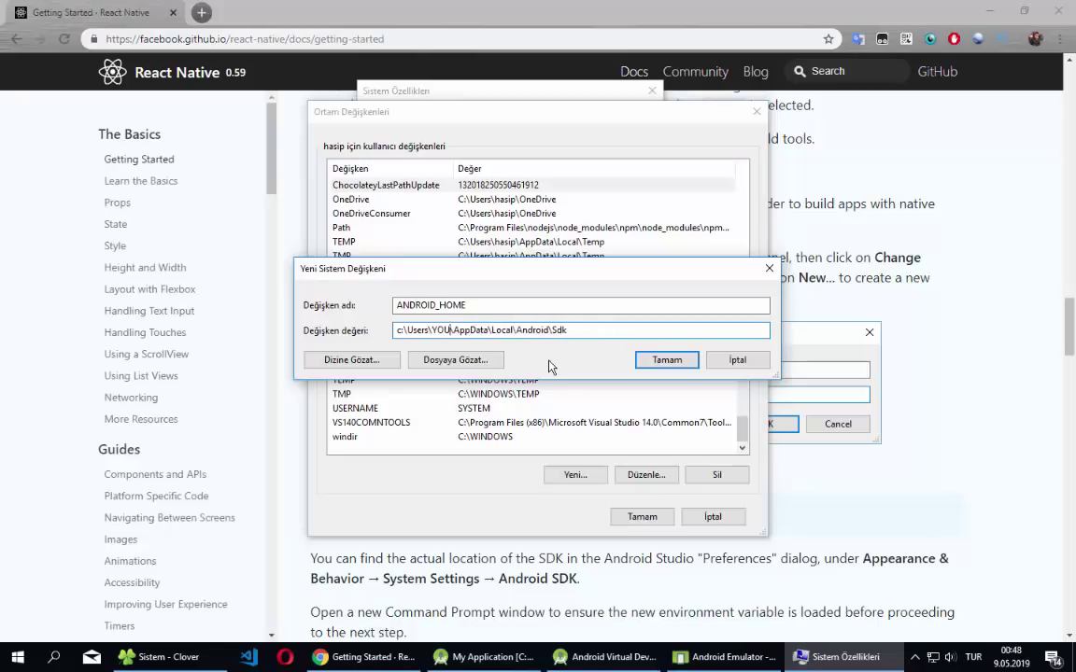
{"action": "type", "text": "hasip"}
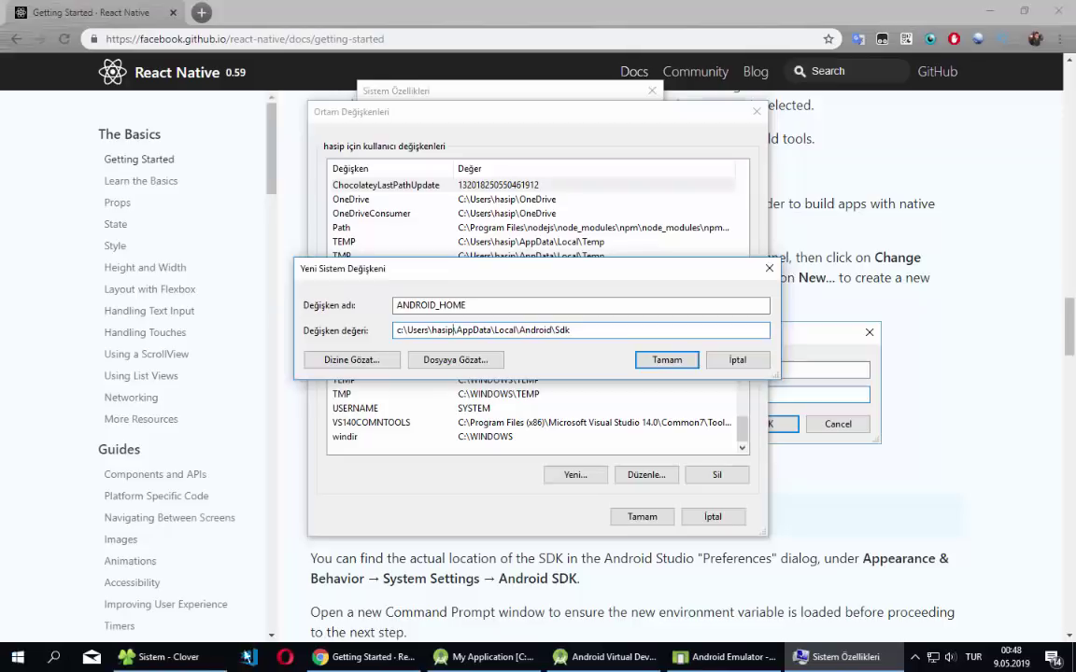
- Open a new file manager window, check the account's home folder name under C:\Users, and minimize the window
{"action": "right_click", "coordinate": [159, 656]}
{"action": "left_click", "coordinate": [193, 578]}
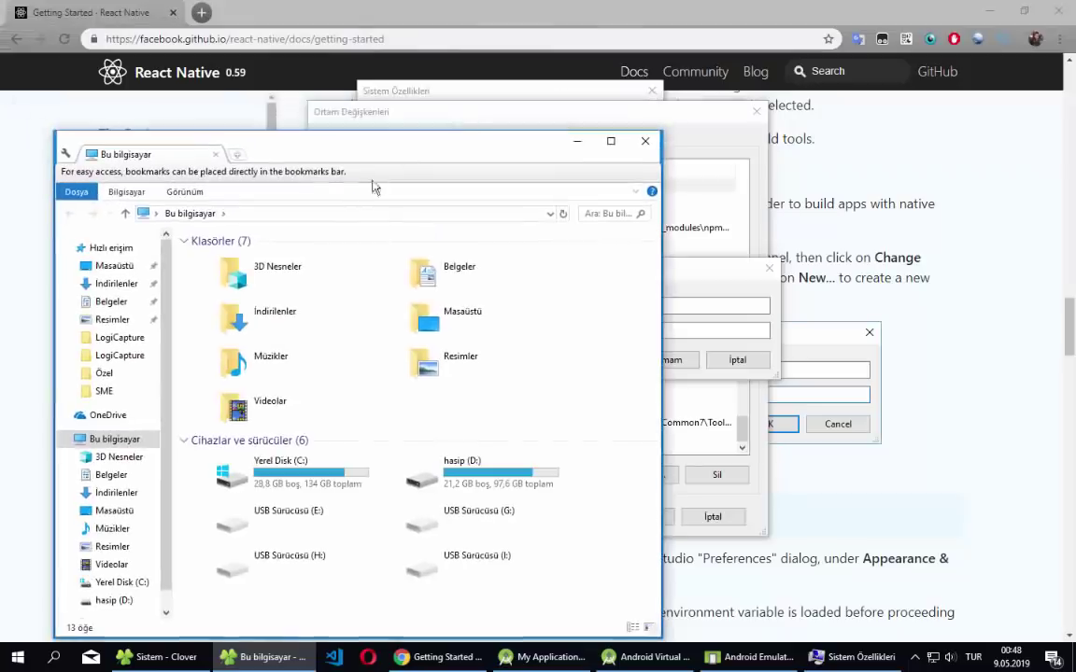
{"action": "left_click", "coordinate": [377, 213]}
{"action": "type", "text": "c:"}
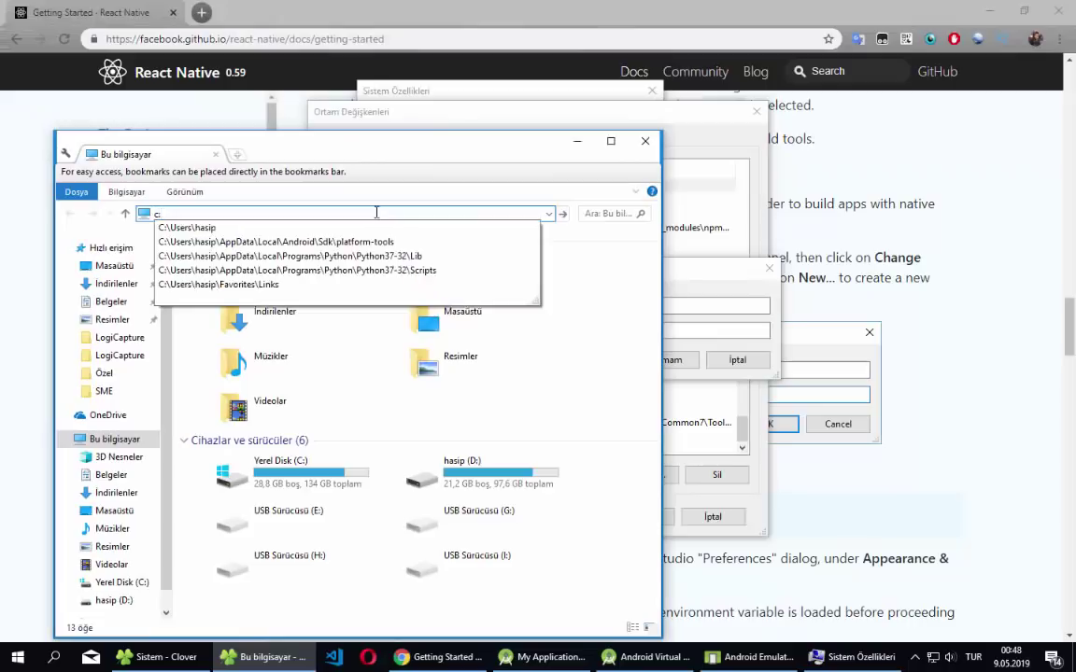
{"action": "key", "text": "Down"}
{"action": "key", "text": "Return"}
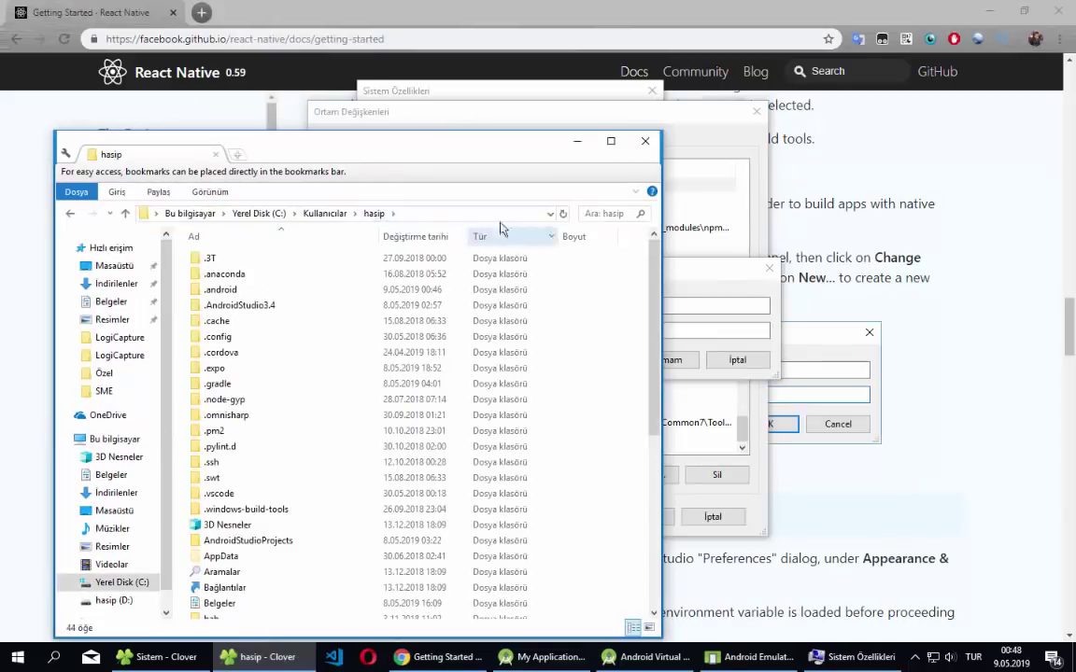
{"action": "left_click_drag", "start_coordinate": [402, 140], "coordinate": [476, 87]}
{"action": "scroll", "coordinate": [427, 365], "scroll_direction": "down", "scroll_amount": 5}
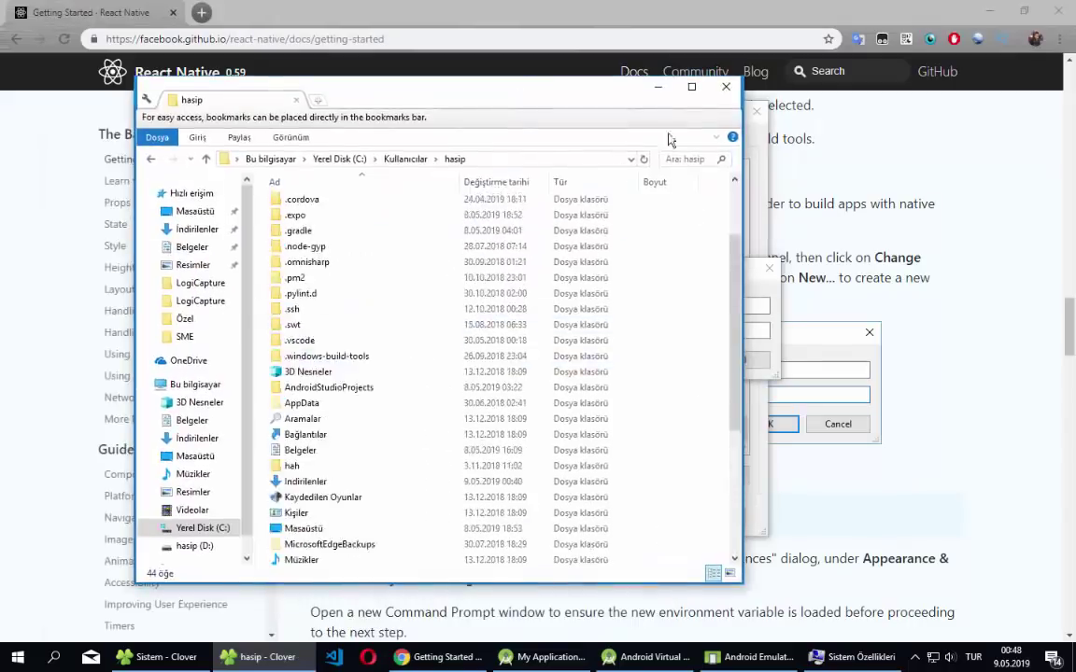
{"action": "left_click", "coordinate": [657, 87]}
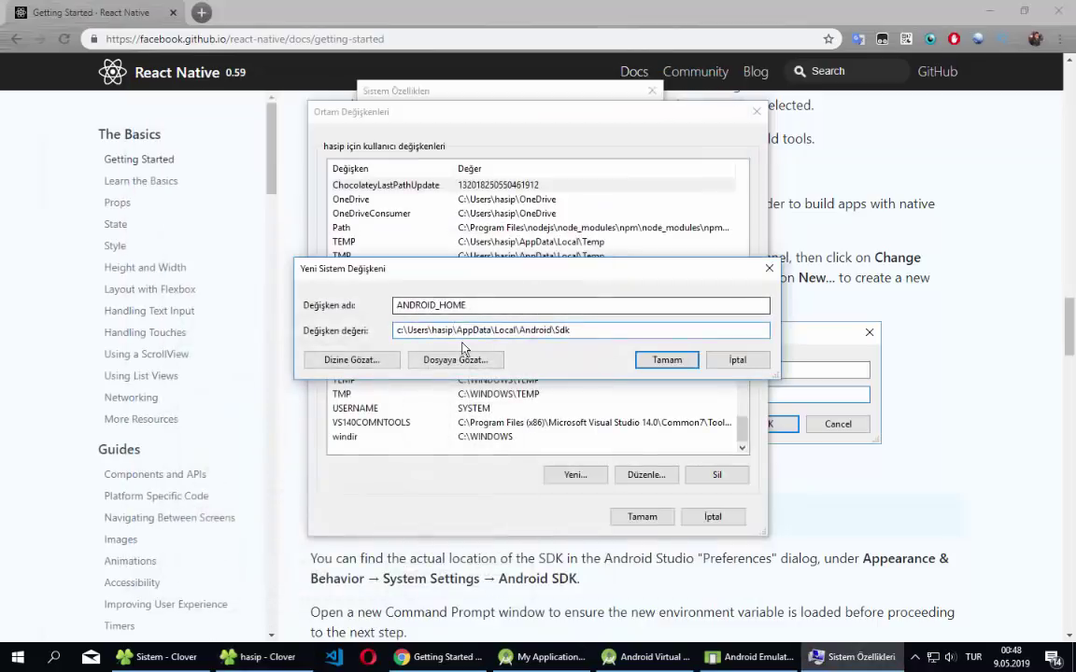
- Check the user name part of the SDK path and save the new ANDROID_HOME system variable
{"action": "left_click_drag", "start_coordinate": [428, 329], "coordinate": [454, 330]}
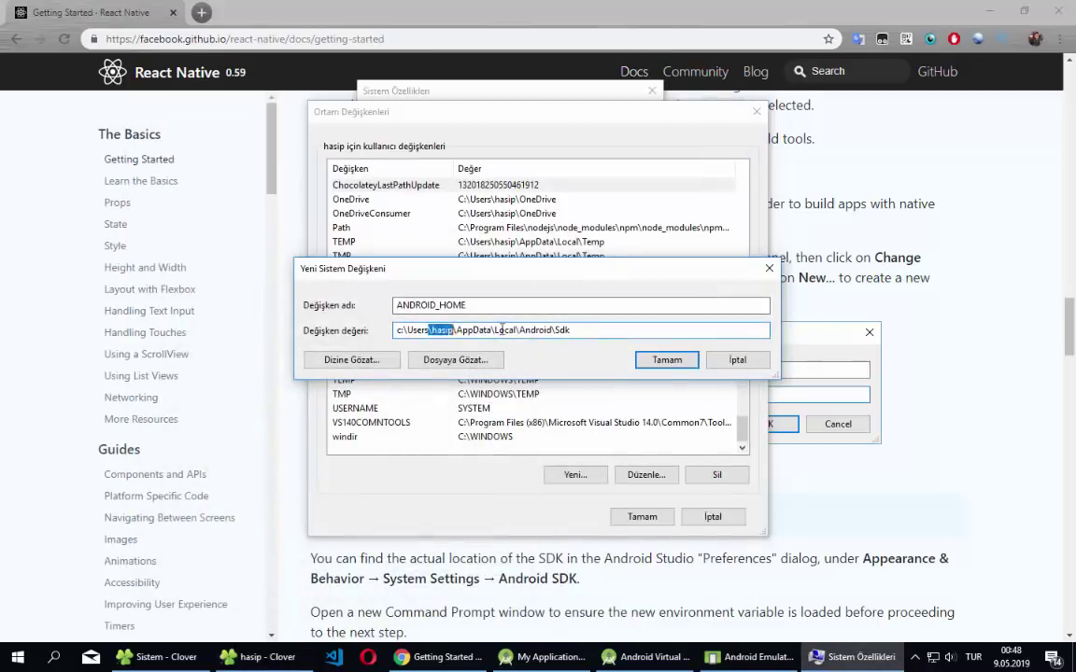
{"action": "left_click", "coordinate": [666, 360]}
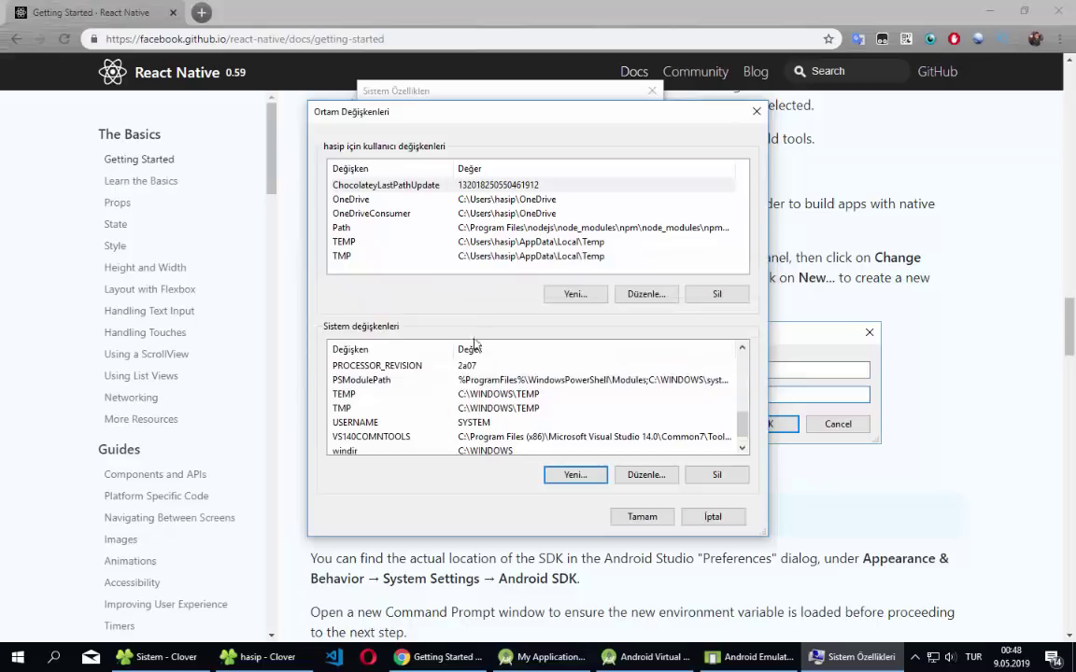
{"action": "scroll", "coordinate": [418, 352], "scroll_direction": "down", "scroll_amount": 1}
- Return to the guide in the browser and copy the default platform-tools path c:\Users\YOUR_USERNAME\AppData\Local\Android\Sdk\platform-tools
{"action": "left_click", "coordinate": [843, 299]}
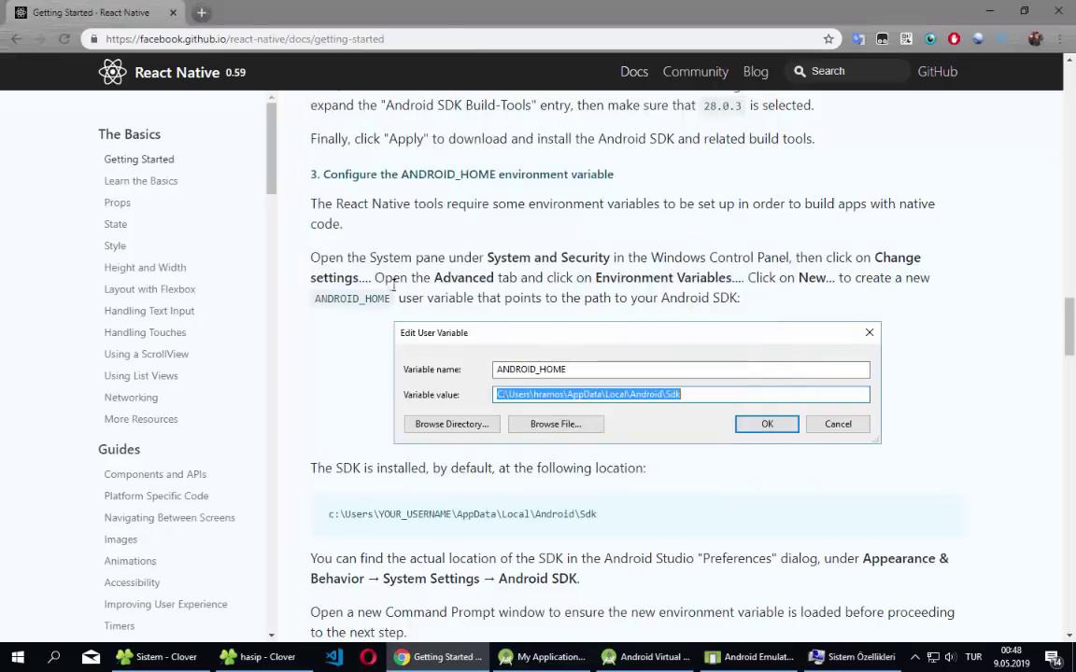
{"action": "scroll", "coordinate": [486, 495], "scroll_direction": "down", "scroll_amount": 4}
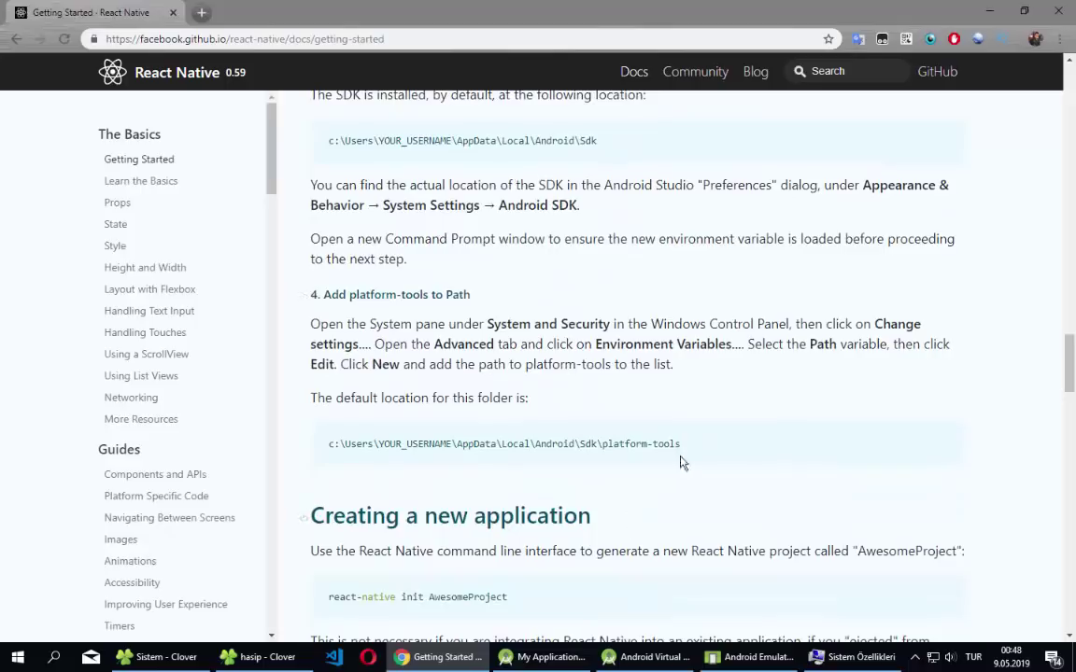
{"action": "left_click_drag", "start_coordinate": [682, 450], "coordinate": [322, 464]}
{"action": "key", "text": "ctrl+c"}
- Switch to the environment variables dialog and add the copied platform-tools path as a new entry in the system Path variable
{"action": "key", "text": "alt+Tab"}
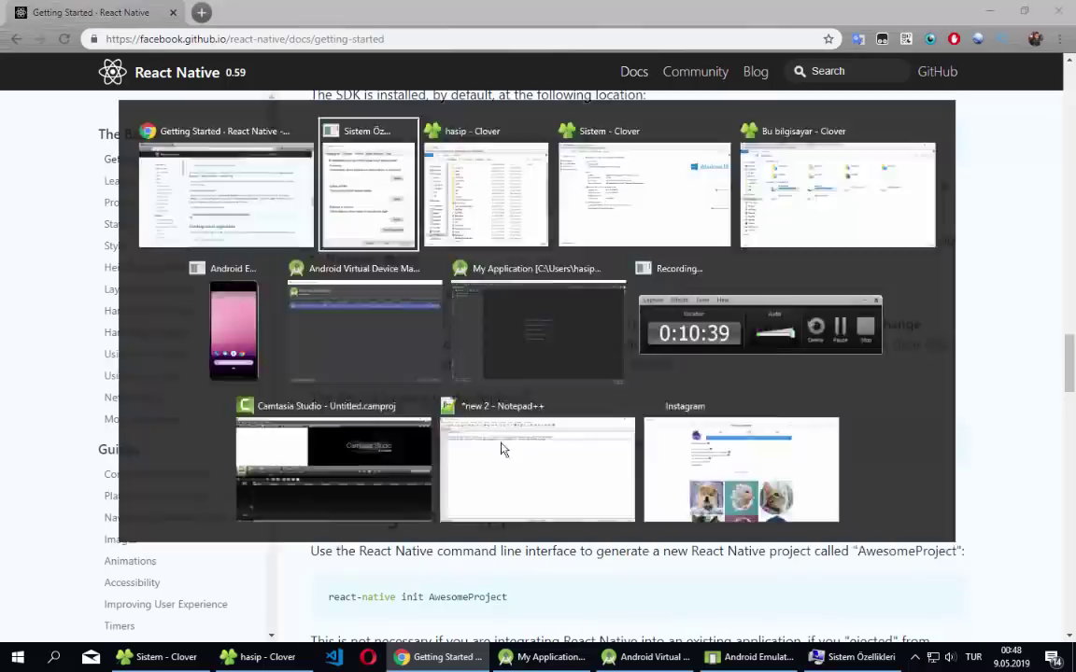
{"action": "left_click", "coordinate": [372, 394]}
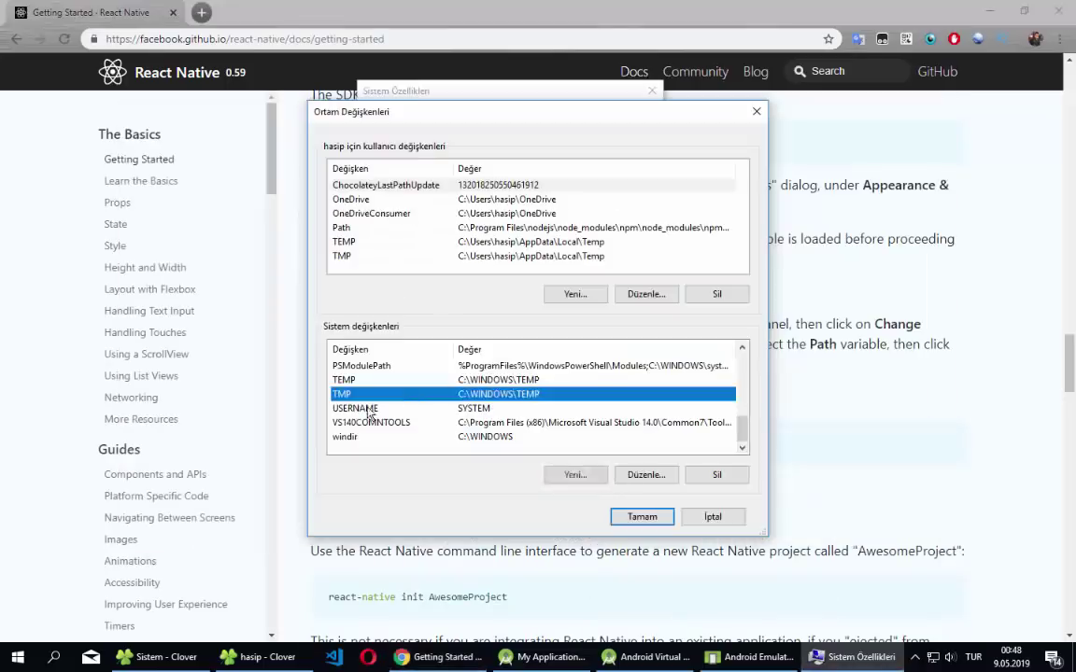
{"action": "scroll", "coordinate": [358, 408], "scroll_direction": "up", "scroll_amount": 5}
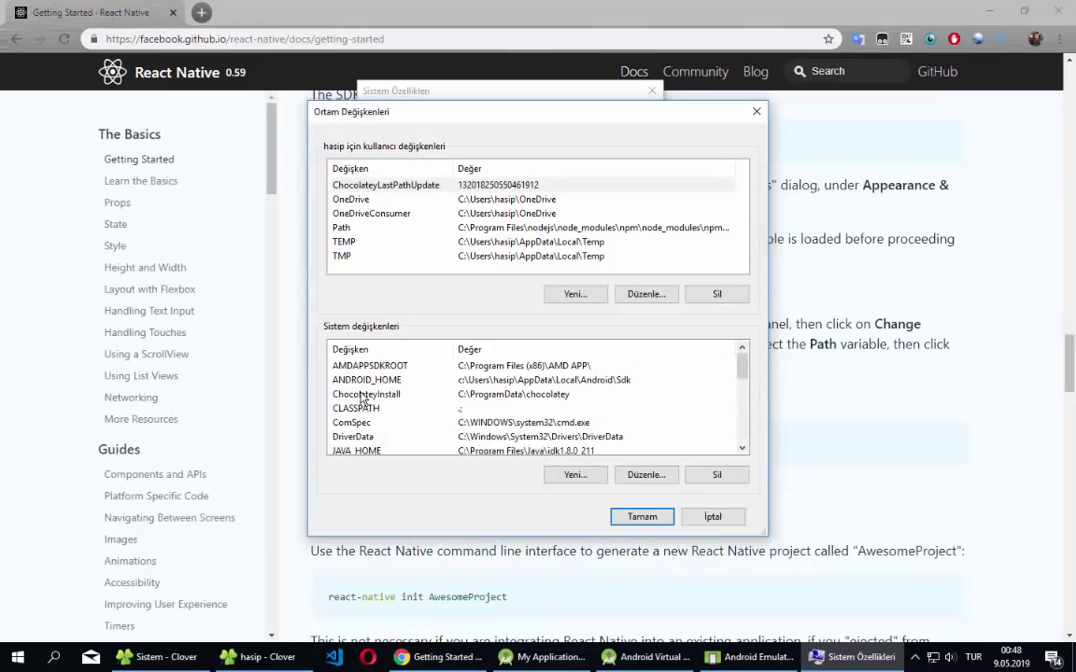
{"action": "left_click", "coordinate": [363, 395]}
{"action": "scroll", "coordinate": [359, 387], "scroll_direction": "down", "scroll_amount": 3}
{"action": "left_click", "coordinate": [353, 366]}
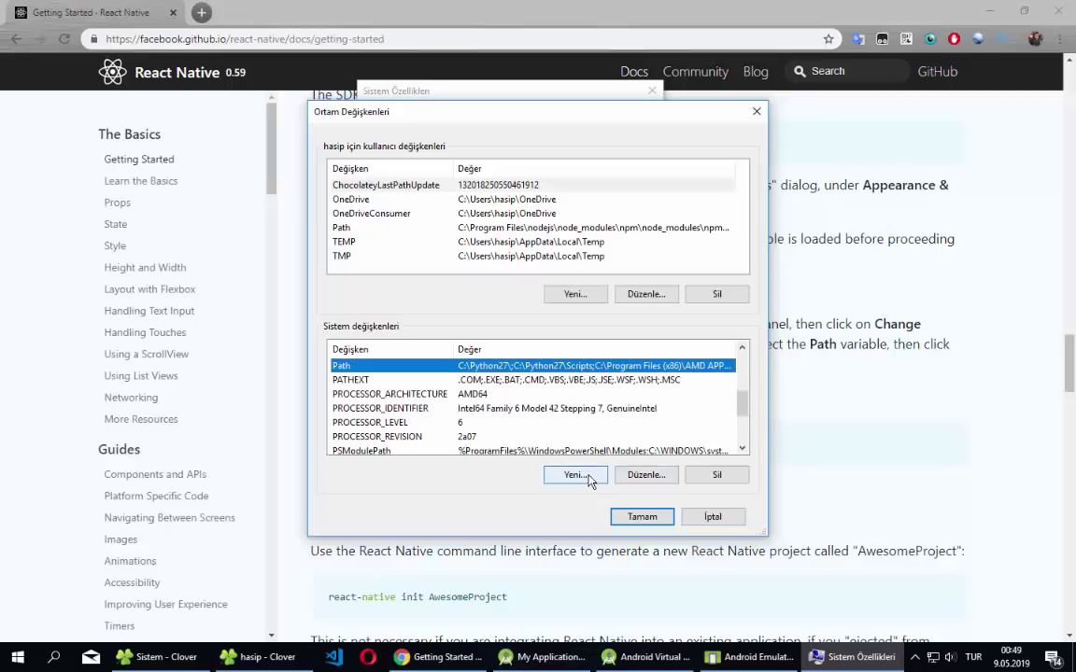
{"action": "left_click", "coordinate": [647, 475]}
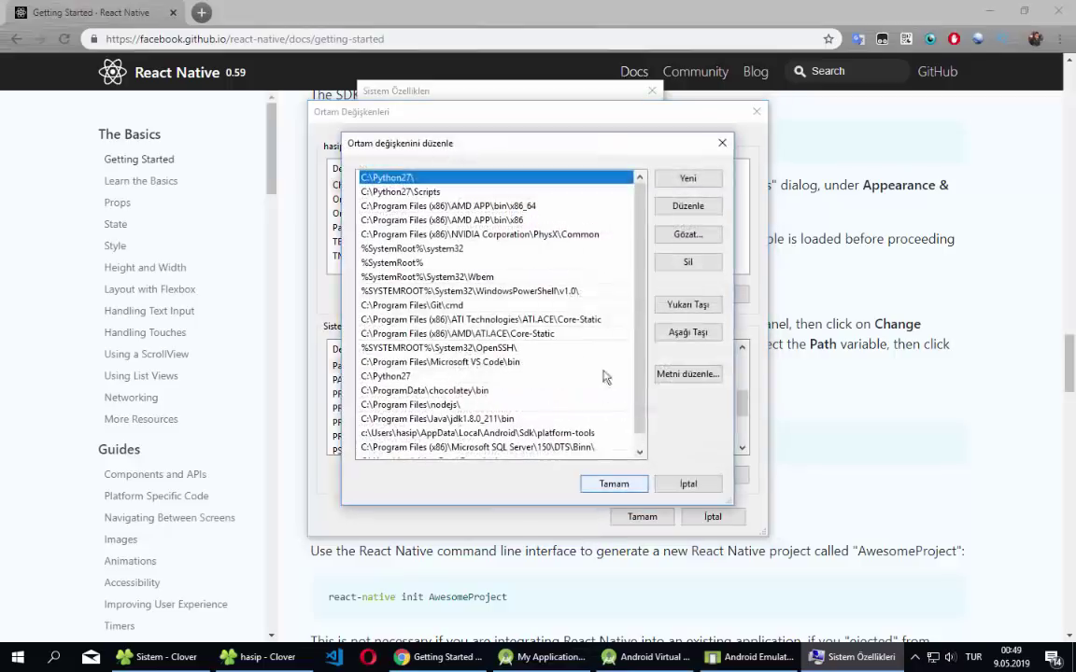
{"action": "left_click", "coordinate": [684, 178]}
{"action": "key", "text": "ctrl+v"}
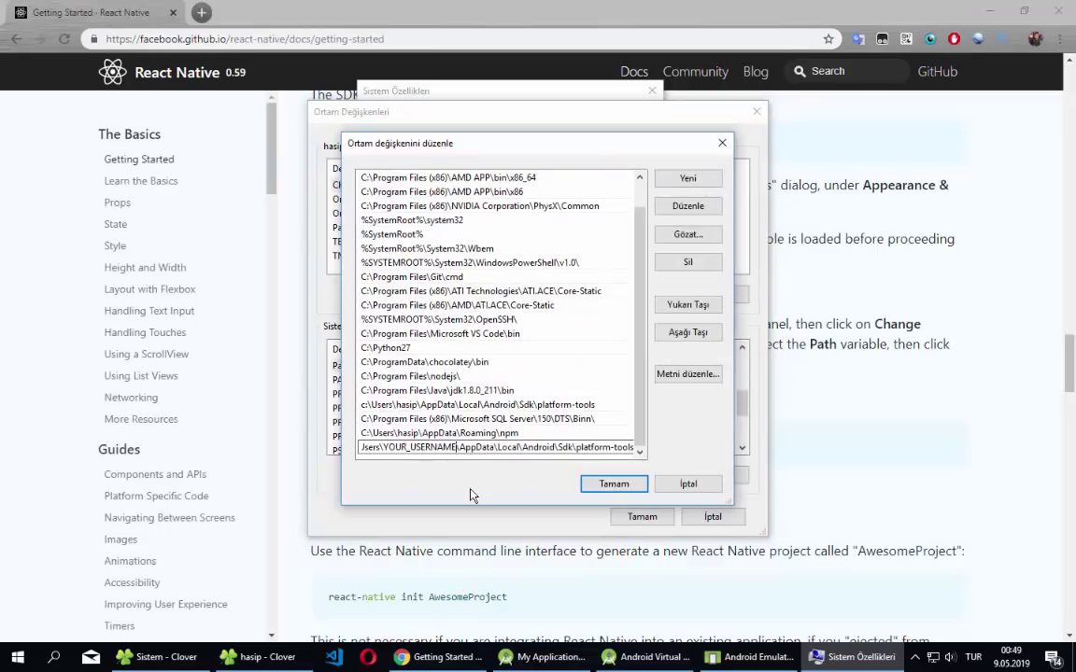
- Replace YOUR_USERNAME in the new Path entry with the Windows account's user name, then save and close the environment variable and System Properties dialogs
{"action": "key", "text": "BackSpace"}
{"action": "key", "text": "BackSpace"}
{"action": "key", "text": "BackSpace"}
{"action": "key", "text": "BackSpace"}
{"action": "key", "text": "BackSpace"}
{"action": "key", "text": "BackSpace"}
{"action": "key", "text": "BackSpace"}
{"action": "key", "text": "BackSpace"}
{"action": "key", "text": "BackSpace"}
{"action": "key", "text": "BackSpace"}
{"action": "key", "text": "BackSpace"}
{"action": "key", "text": "BackSpace"}
{"action": "key", "text": "BackSpace"}
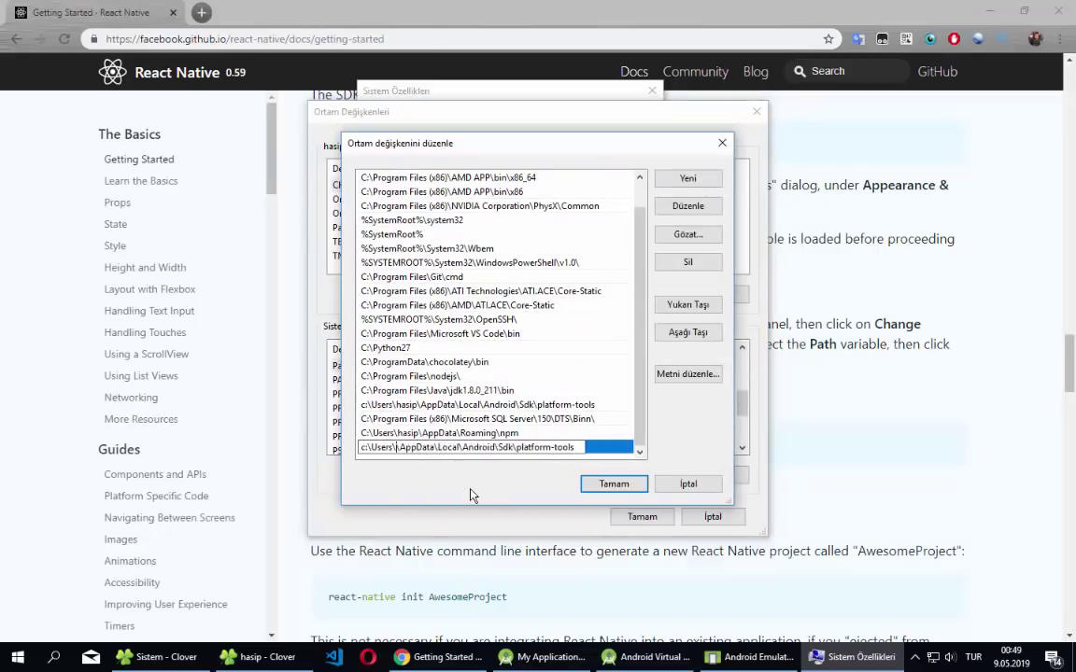
{"action": "type", "text": "hasip"}
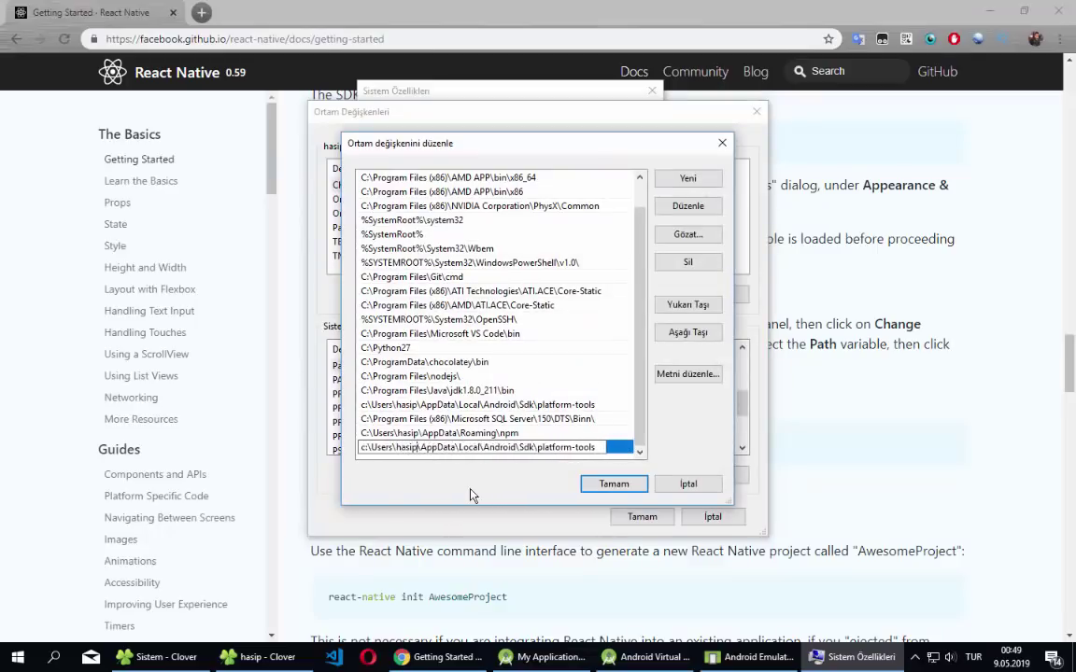
{"action": "left_click", "coordinate": [623, 485]}
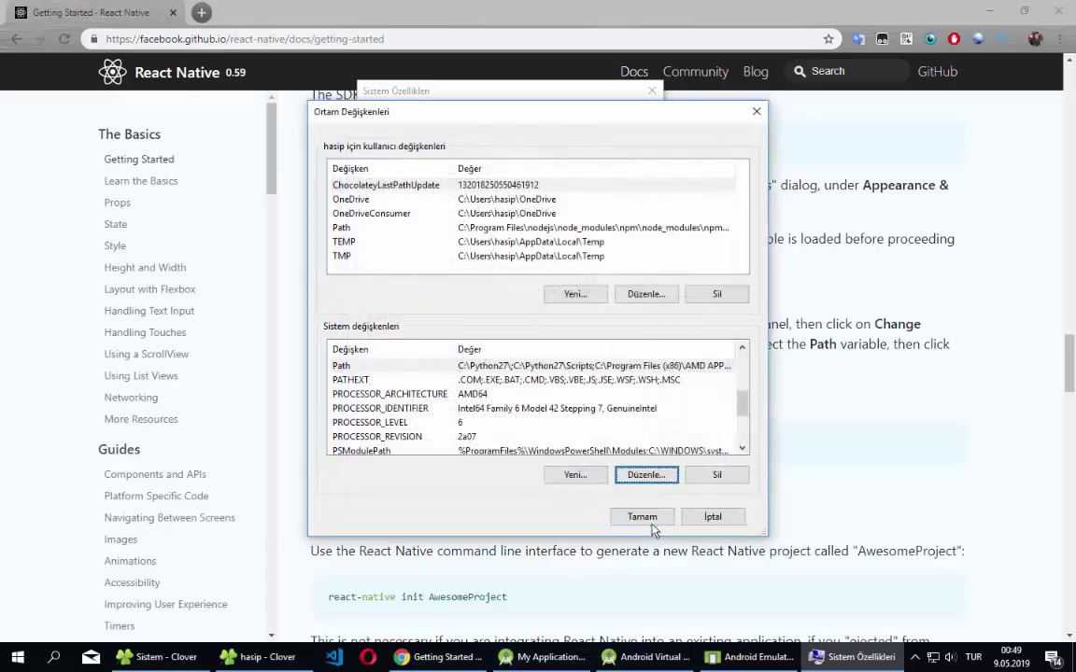
{"action": "left_click", "coordinate": [642, 517]}
{"action": "left_click", "coordinate": [509, 414]}
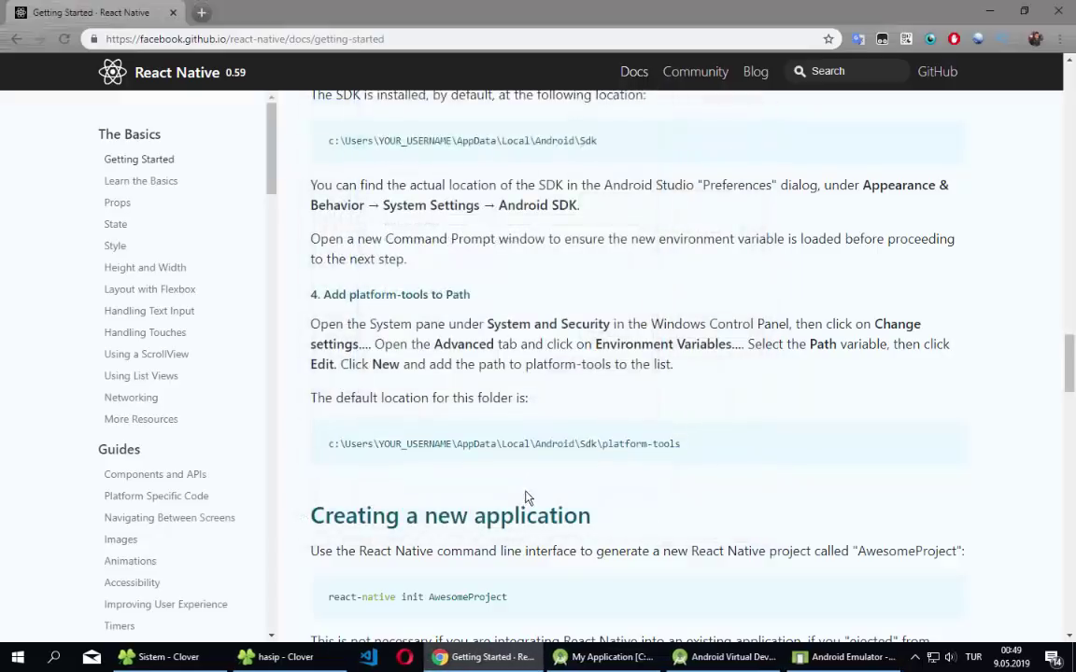
- Copy the command react-native init AwesomeProject from the guide's section on creating a new application
{"action": "scroll", "coordinate": [526, 497], "scroll_direction": "down", "scroll_amount": 3}
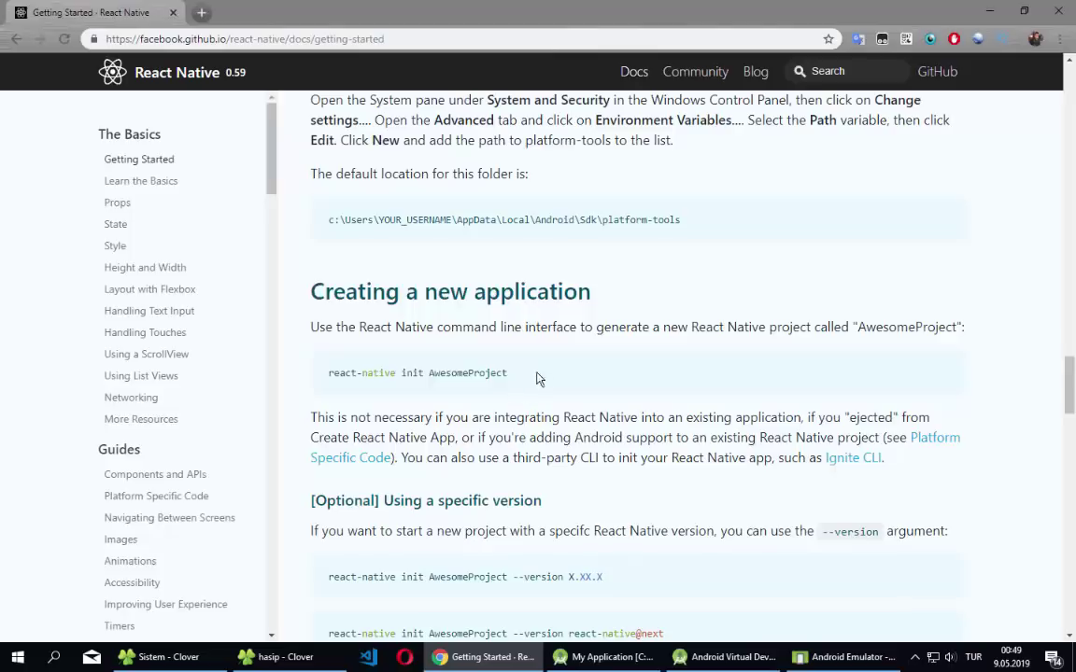
{"action": "left_click_drag", "start_coordinate": [537, 377], "coordinate": [324, 377]}
{"action": "key", "text": "ctrl+c"}
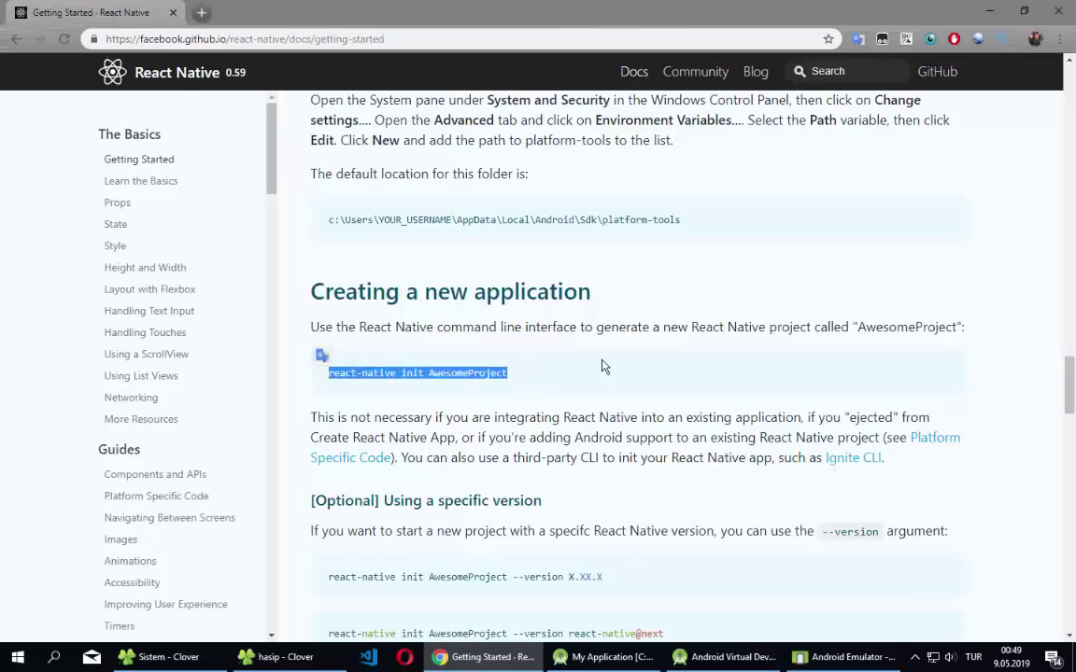
- Switch to the open file manager window and go to the D: drive
{"action": "left_click", "coordinate": [266, 660]}
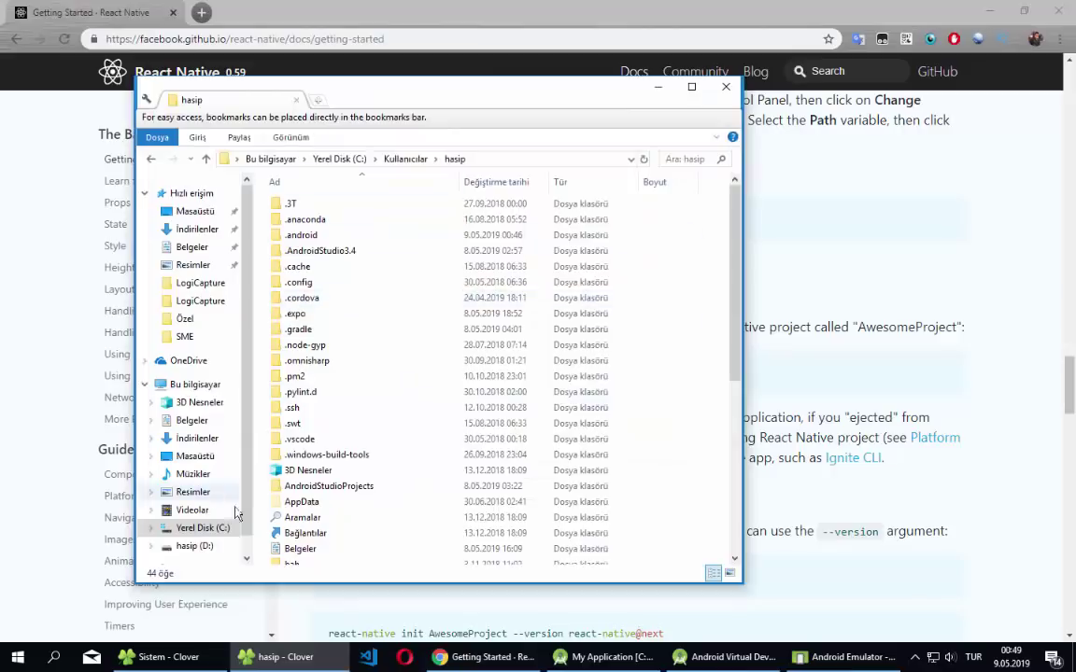
{"action": "left_click", "coordinate": [202, 527]}
{"action": "left_click", "coordinate": [195, 545]}
{"action": "left_click", "coordinate": [585, 363]}
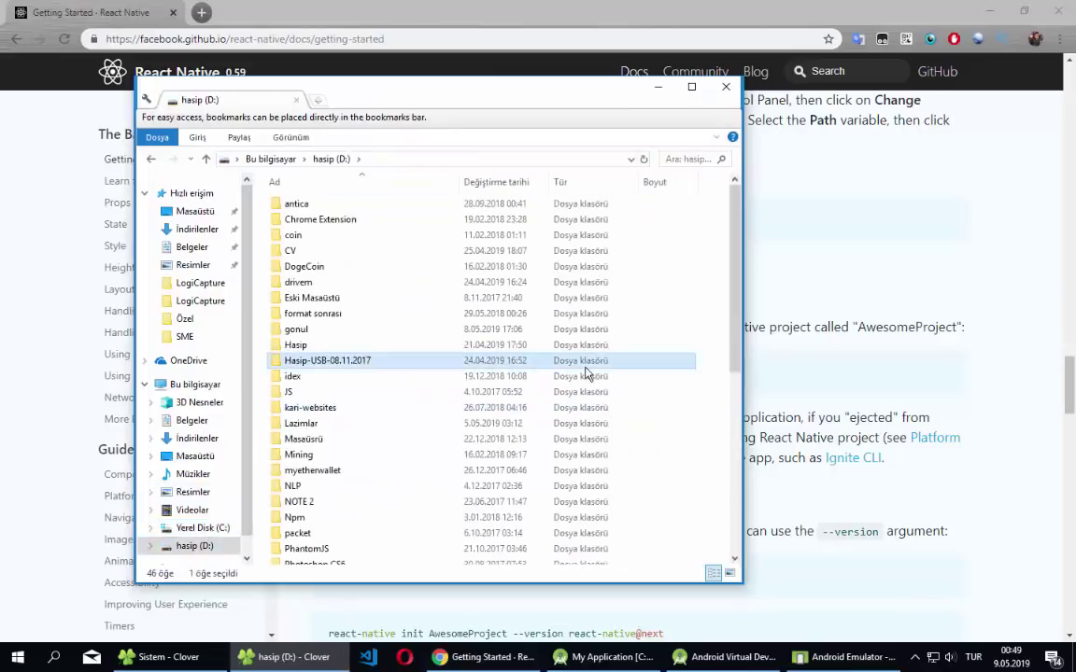
{"action": "left_click", "coordinate": [635, 423]}
{"action": "right_click", "coordinate": [658, 423]}
{"action": "left_click", "coordinate": [661, 583]}
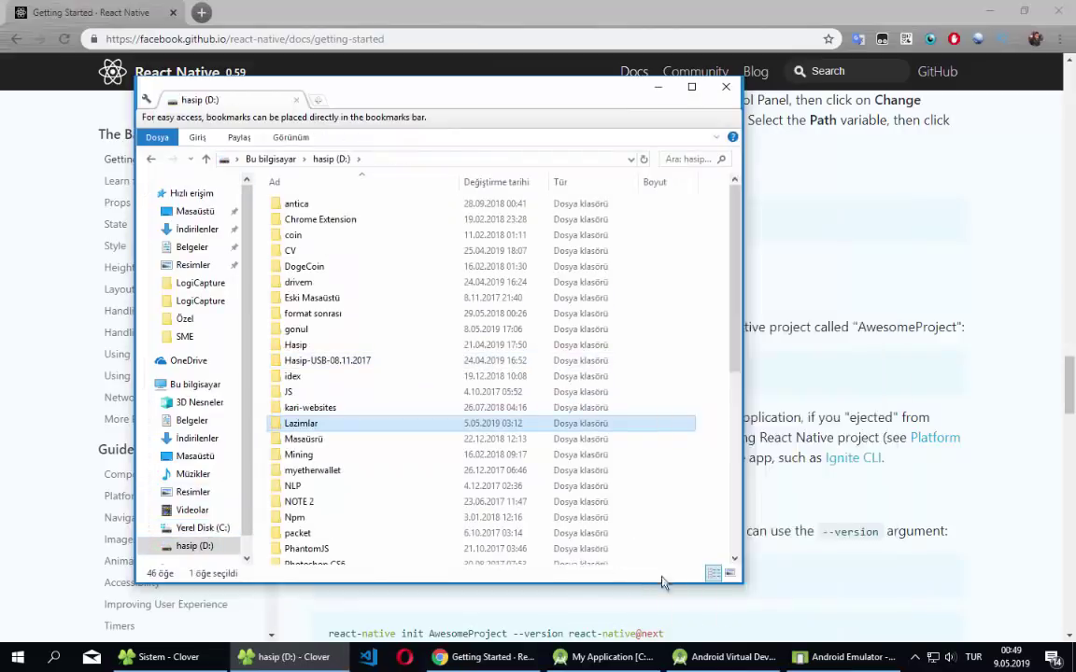
- Create a folder named react-native in the root of the D: drive and open it
{"action": "right_click", "coordinate": [667, 236]}
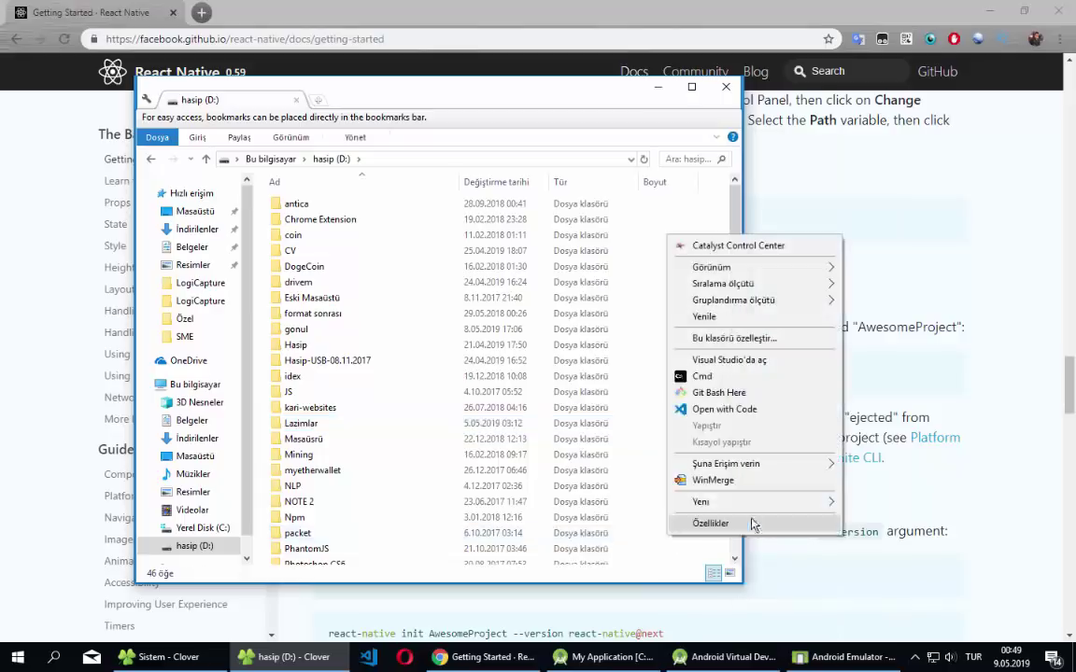
{"action": "mouse_move", "coordinate": [816, 504]}
{"action": "left_click", "coordinate": [883, 506]}
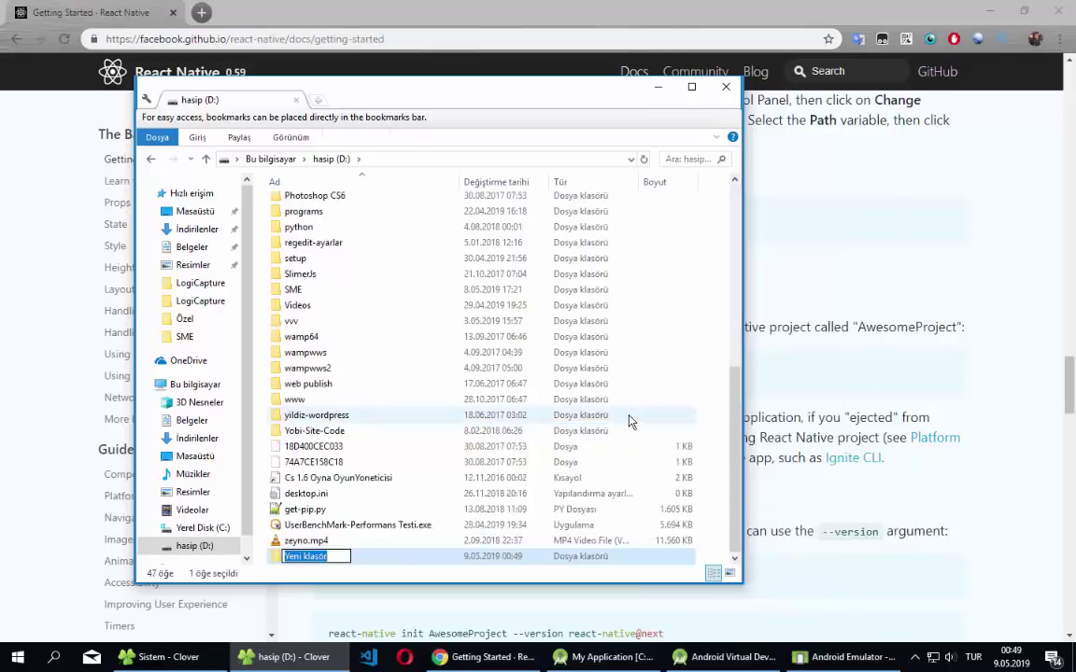
{"action": "type", "text": "react-"}
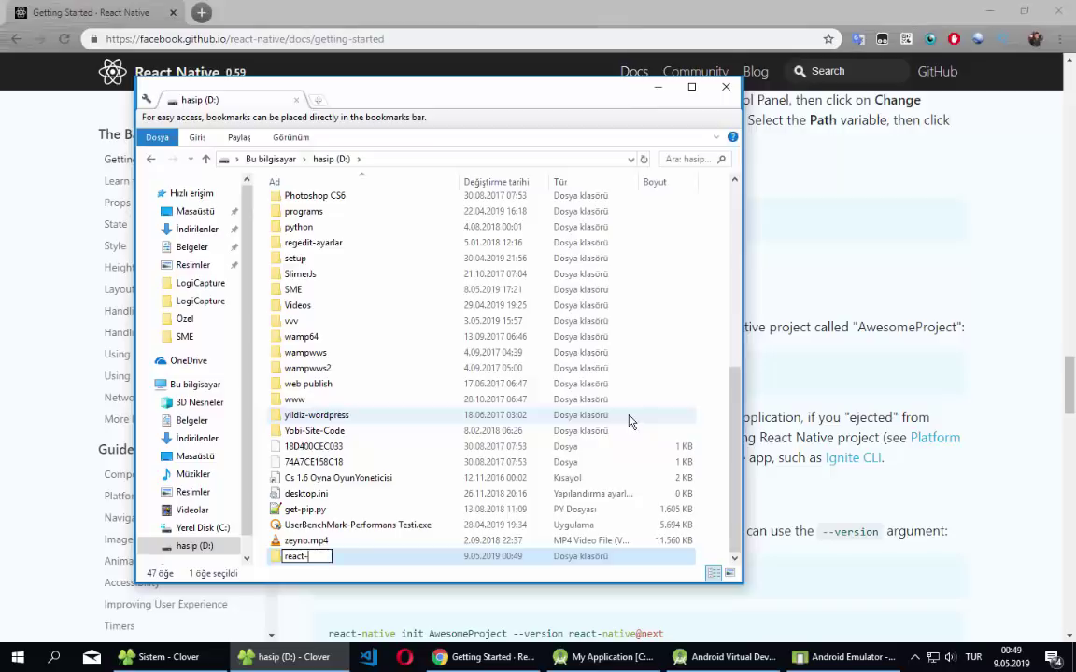
{"action": "type", "text": "native"}
{"action": "key", "text": "Return"}
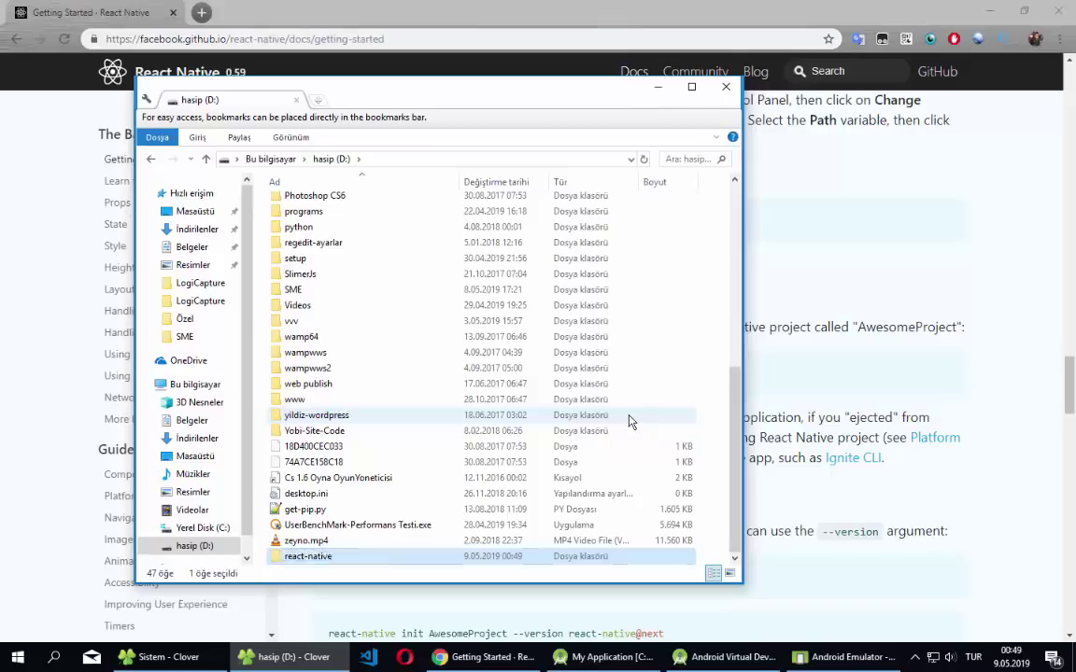
{"action": "key", "text": "Return"}
- Open a Command Prompt window and move it aside so the react-native folder's path stays readable
{"action": "right_click", "coordinate": [395, 424]}
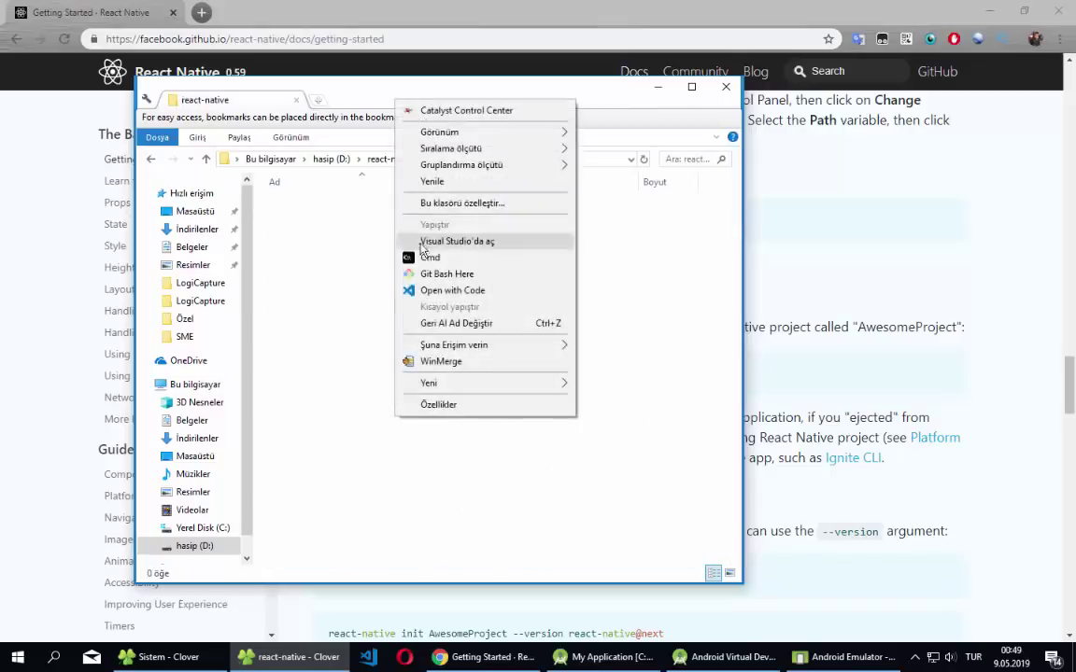
{"action": "left_click", "coordinate": [324, 476]}
{"action": "left_click", "coordinate": [9, 659]}
{"action": "type", "text": "cmd"}
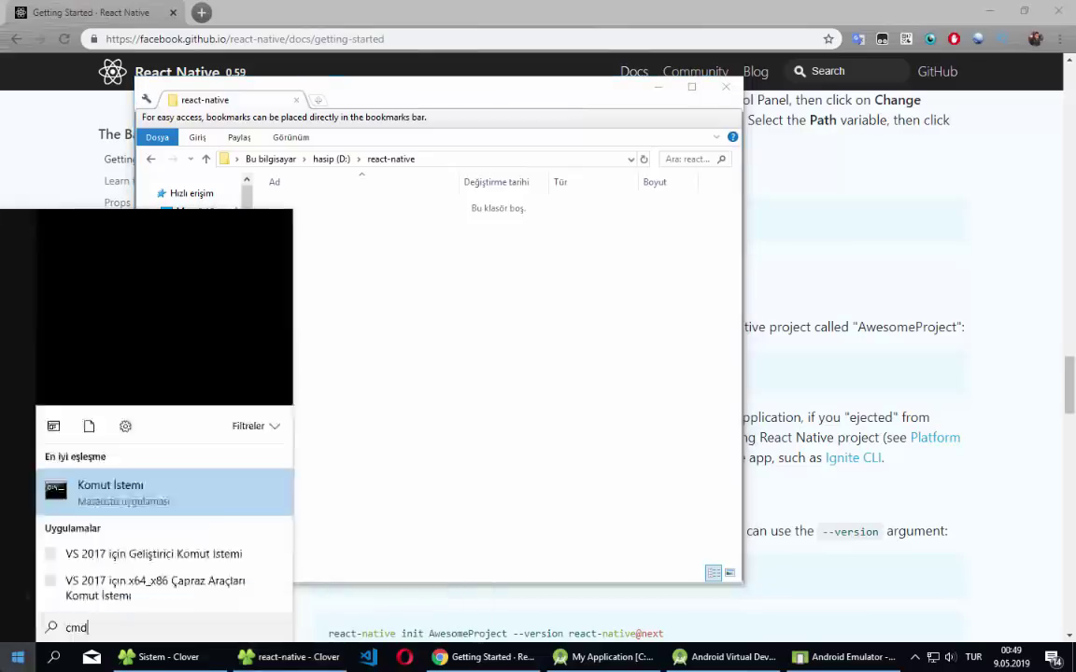
{"action": "key", "text": "Return"}
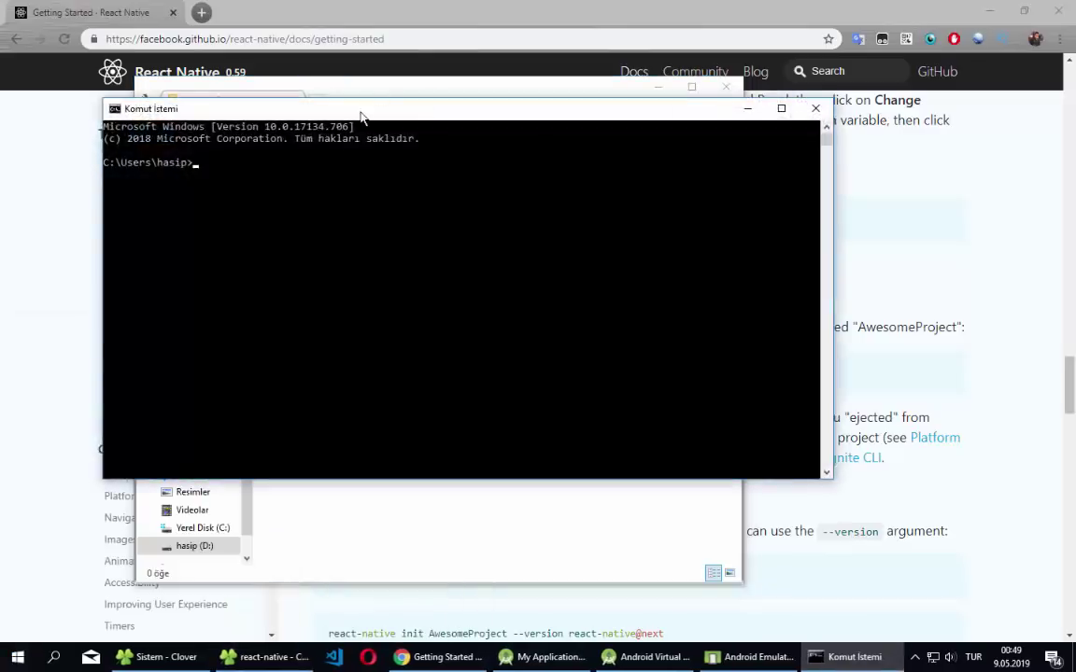
{"action": "left_click_drag", "start_coordinate": [361, 109], "coordinate": [654, 204]}
{"action": "left_click", "coordinate": [594, 285]}
- Change the Command Prompt's working directory to D:\react-native, adjusting the window's size and position to show it fully
{"action": "type", "text": "d:"}
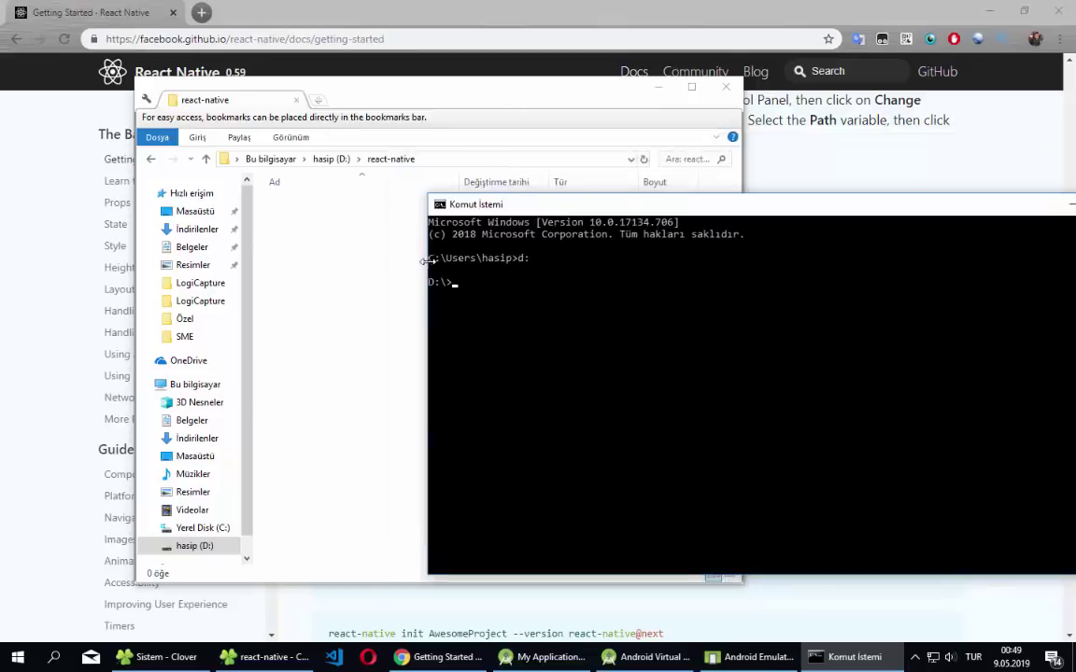
{"action": "mouse_move", "coordinate": [428, 258]}
{"action": "left_mouse_down"}
{"action": "mouse_move", "coordinate": [517, 261]}
{"action": "mouse_move", "coordinate": [415, 271]}
{"action": "left_mouse_up"}
{"action": "left_click_drag", "start_coordinate": [476, 205], "coordinate": [428, 216]}
{"action": "left_click", "coordinate": [439, 372]}
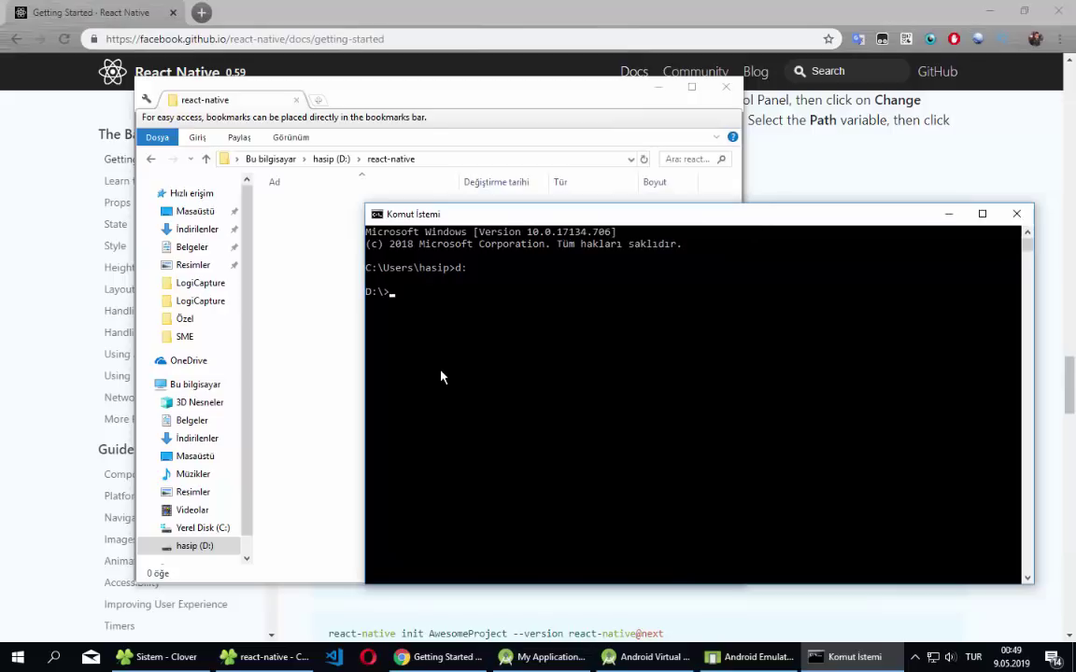
{"action": "type", "text": "cd react-native"}
{"action": "key", "text": "Return"}
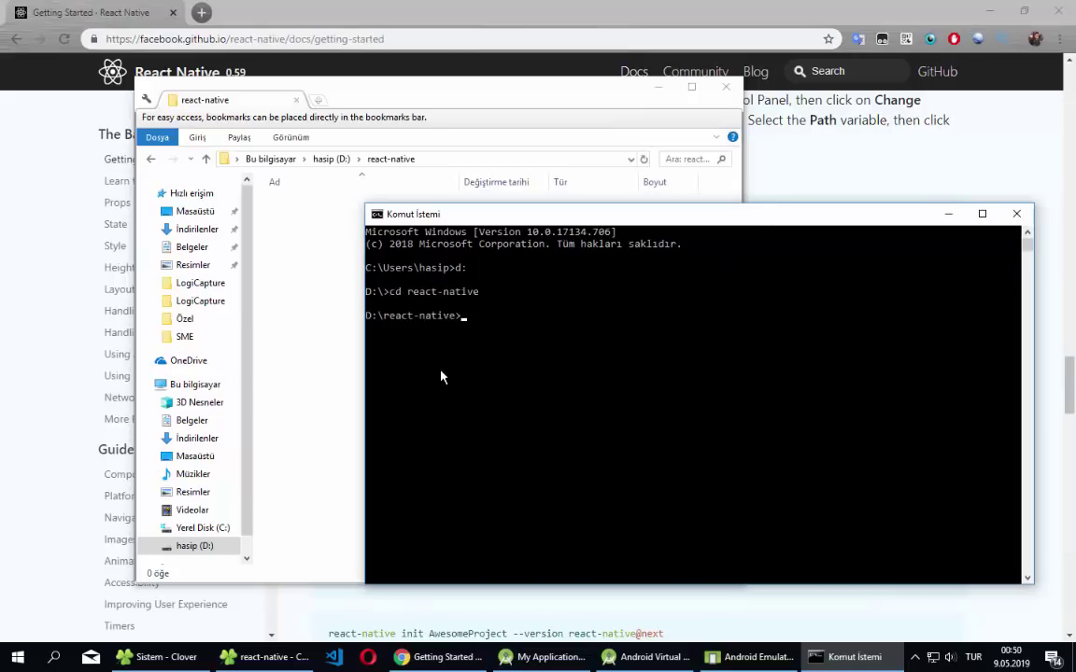
- Run react-native init AwesomeProject in D:\react-native, checking the command against the guide in the browser
{"action": "key", "text": "ctrl+v"}
{"action": "left_click", "coordinate": [812, 151]}
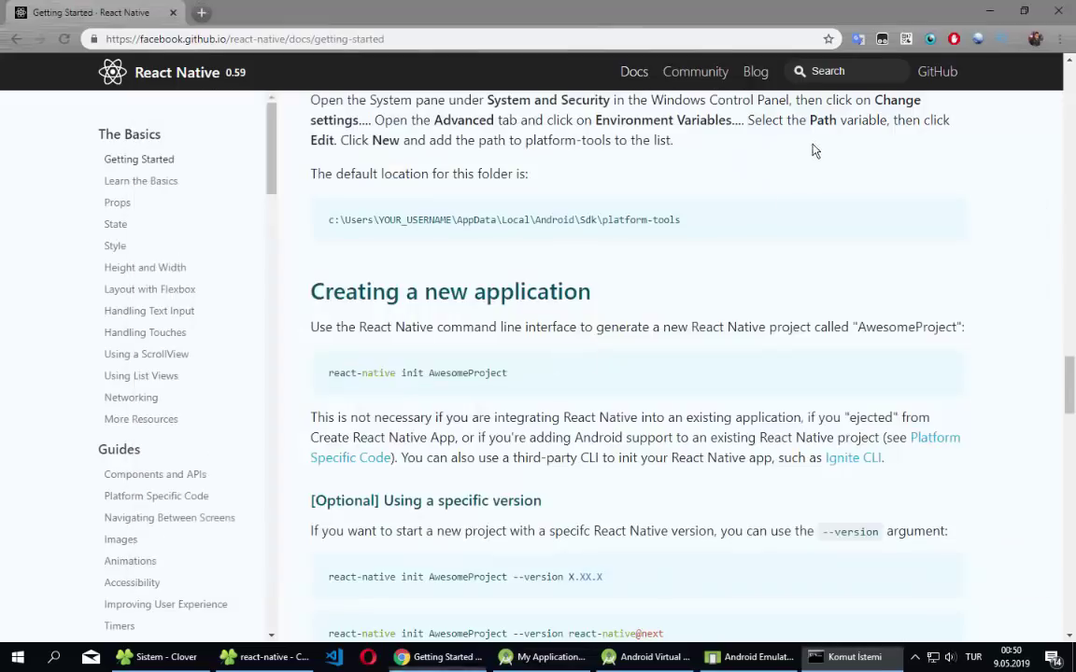
{"action": "left_click_drag", "start_coordinate": [516, 381], "coordinate": [333, 374]}
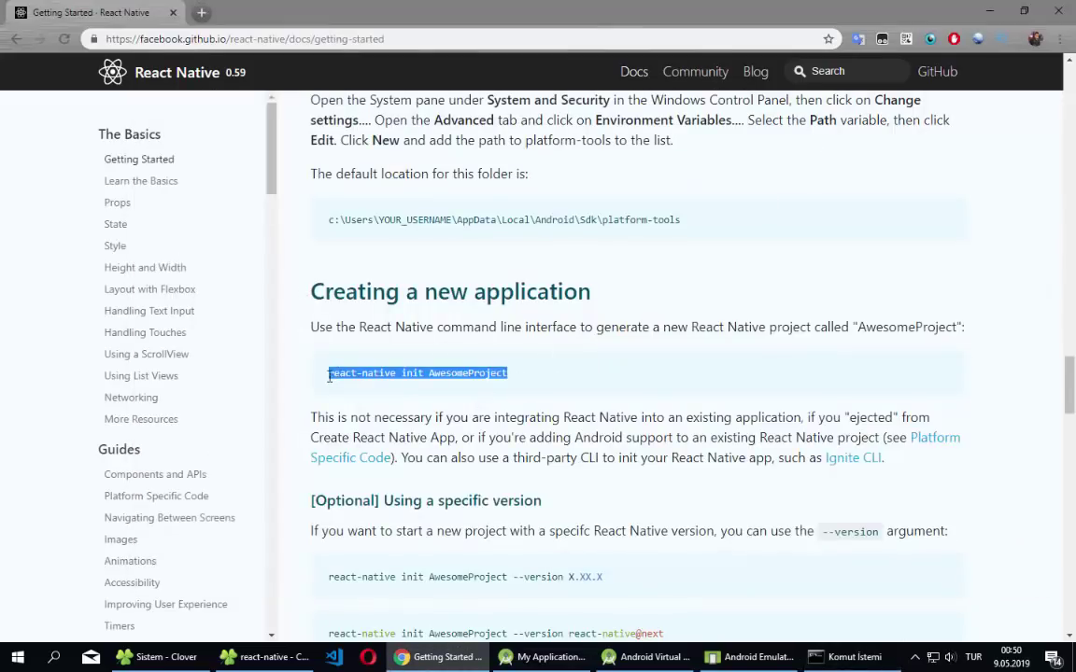
{"action": "key", "text": "alt+Tab"}
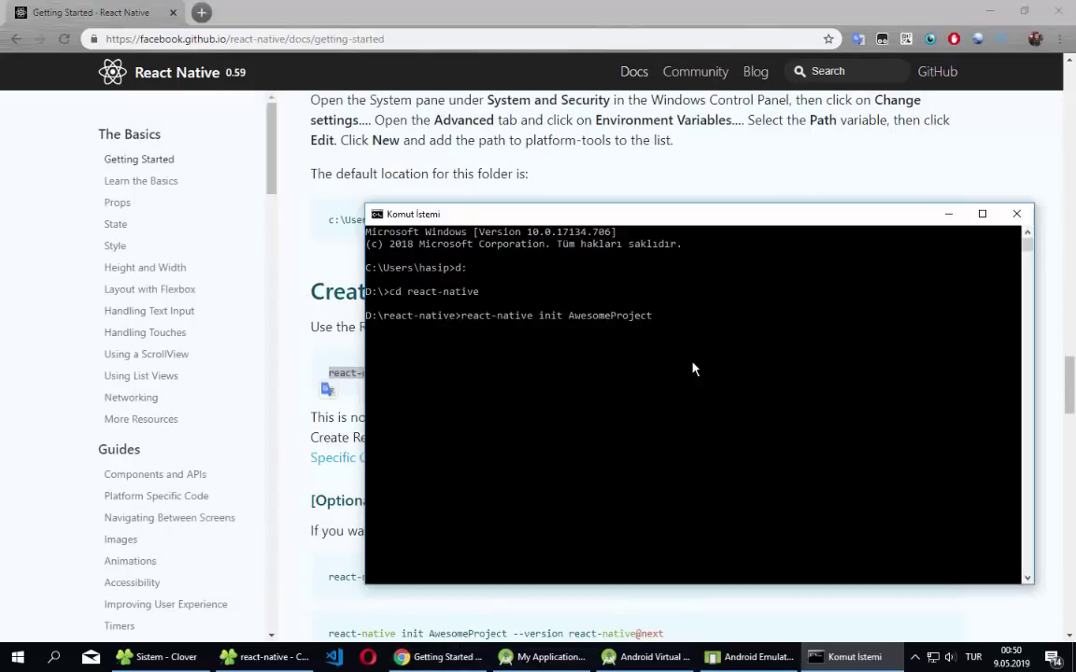
{"action": "key", "text": "Return"}
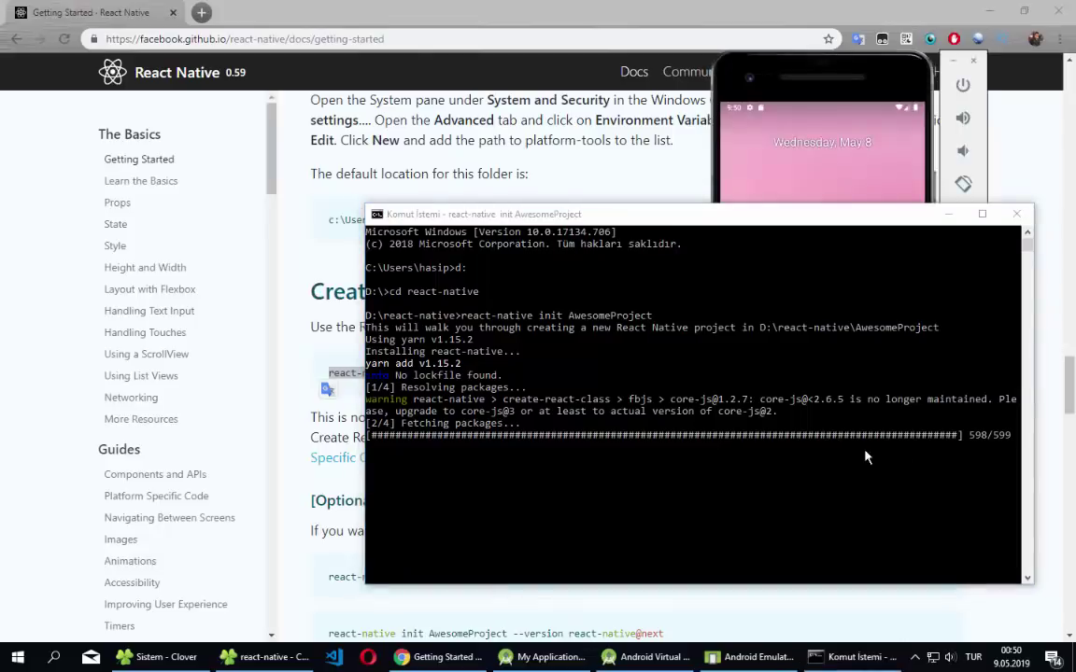
- Cycle through the open windows to bring up the Pixel 2 emulator and shift it slightly on the screen
{"action": "key", "text": "alt+Tab"}
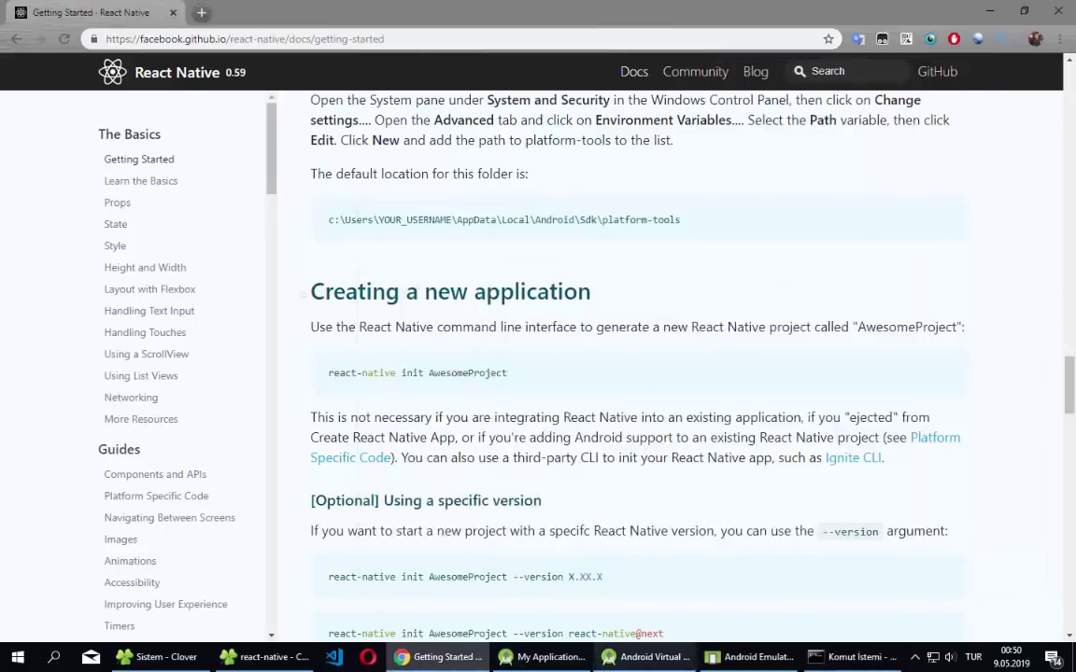
{"action": "key", "text": "alt+Tab"}
{"action": "key", "text": "alt+Tab"}
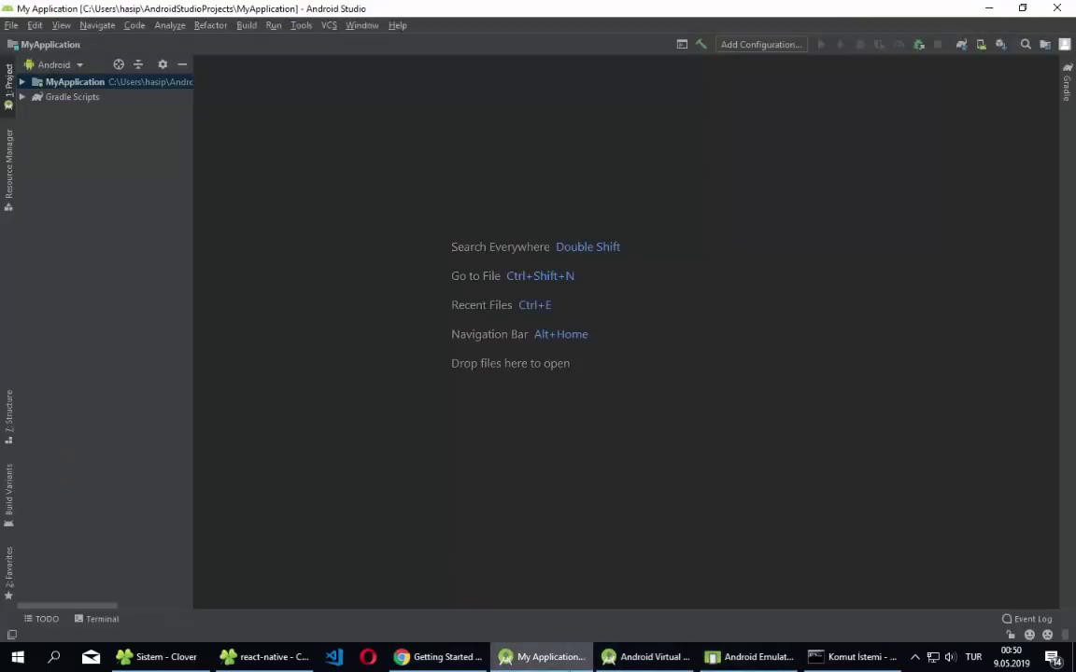
{"action": "left_click", "coordinate": [551, 657]}
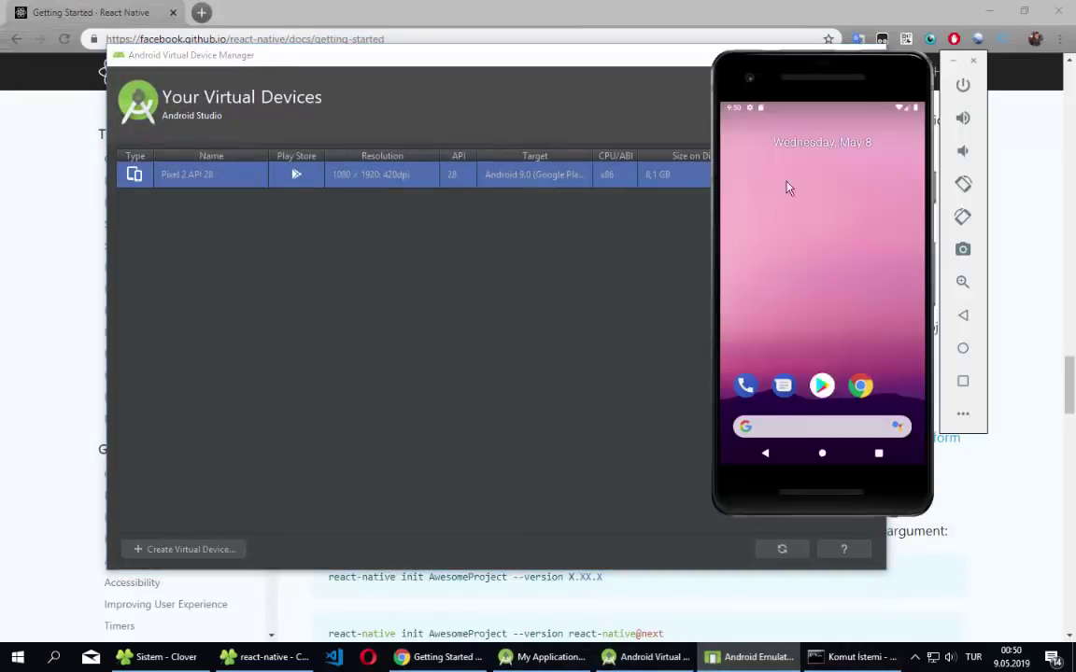
{"action": "left_click_drag", "start_coordinate": [842, 84], "coordinate": [816, 103]}
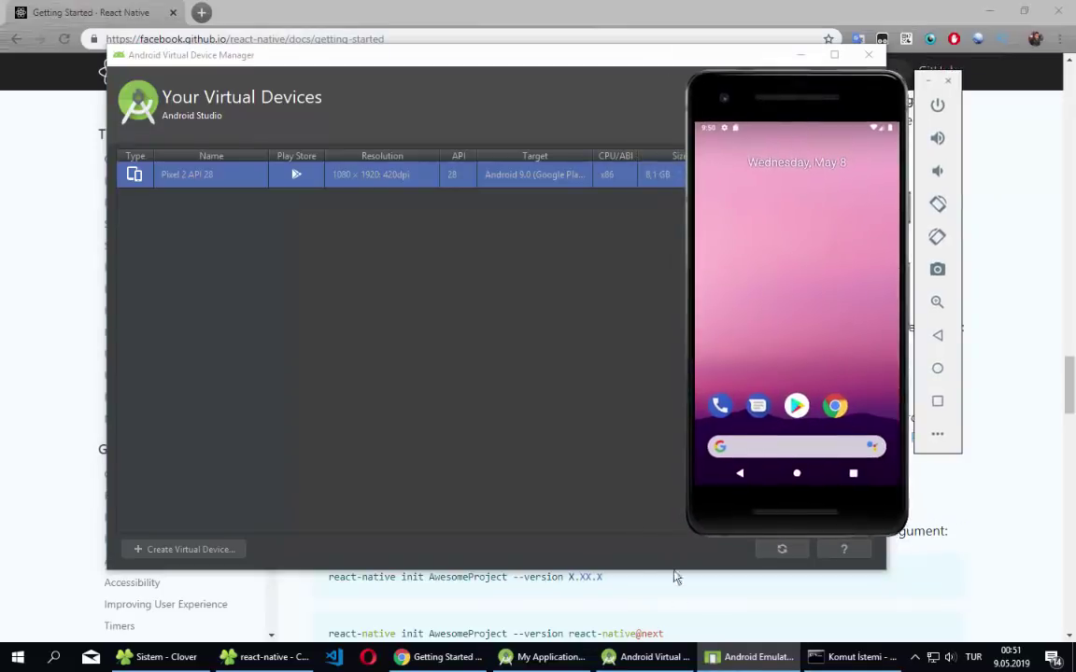
- Close the Android Virtual Device Manager and exit Android Studio, keeping the Pixel 2 emulator open
{"action": "left_click", "coordinate": [531, 347]}
{"action": "key", "text": "alt+F4"}
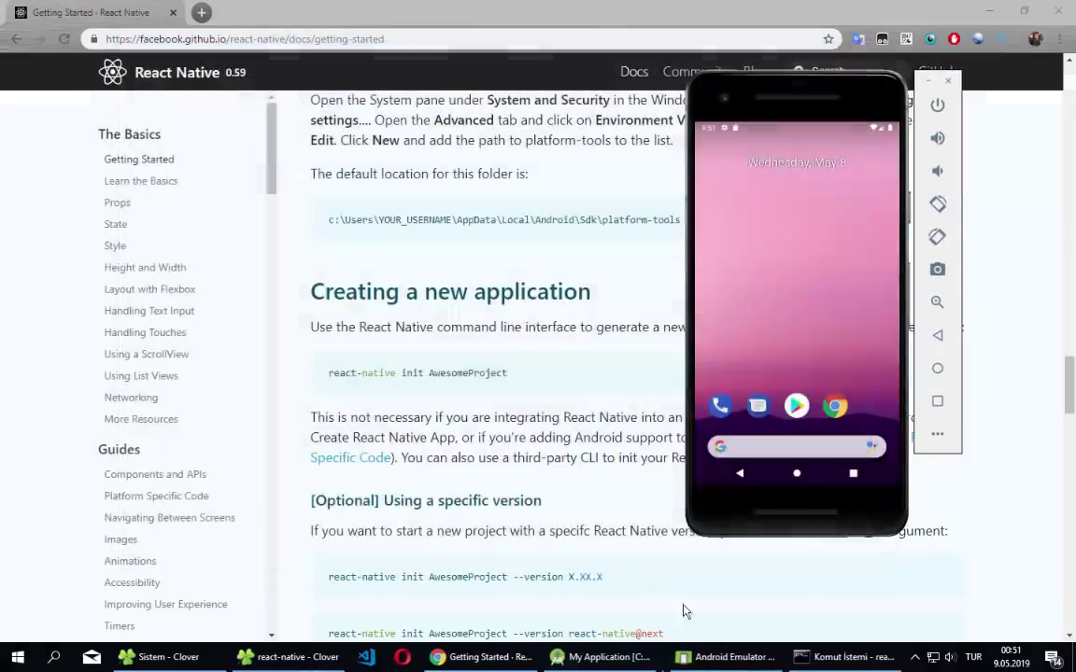
{"action": "key", "text": "alt+F4"}
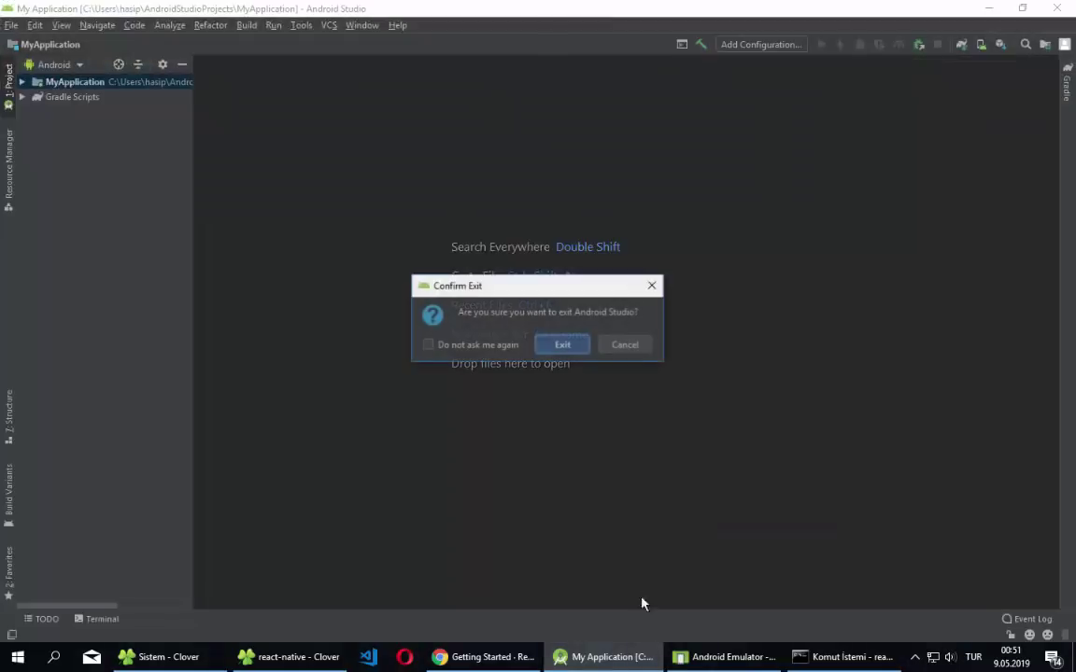
{"action": "left_click", "coordinate": [562, 345]}
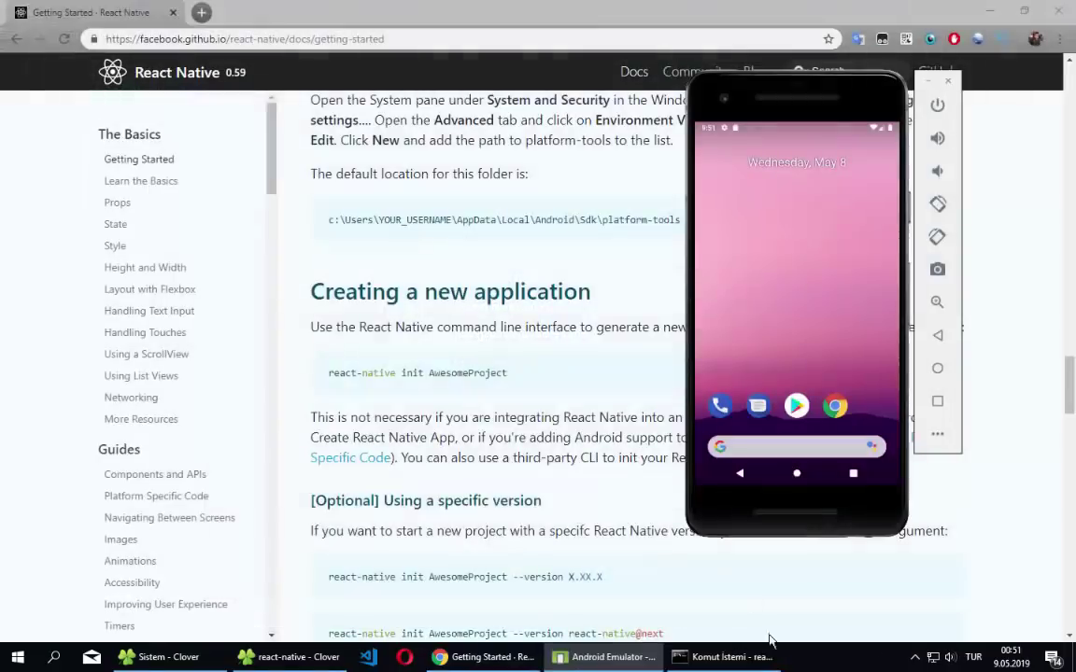
- Bring the Command Prompt running the project init forward and move it so that part of the emulator stays visible
{"action": "left_click", "coordinate": [728, 657]}
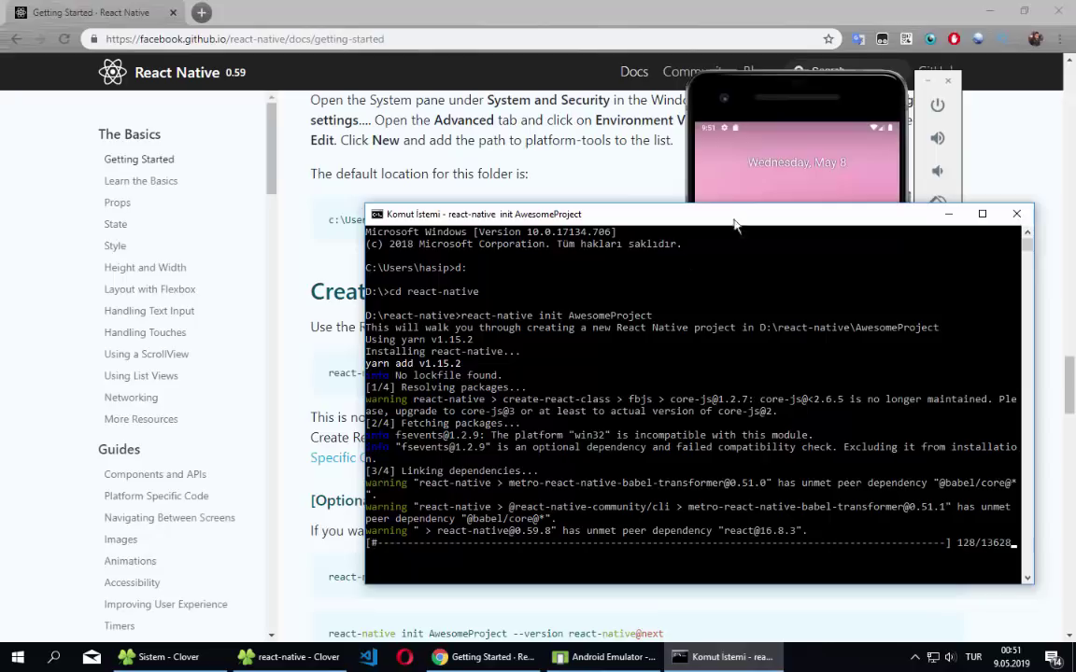
{"action": "left_click_drag", "start_coordinate": [717, 208], "coordinate": [473, 107]}
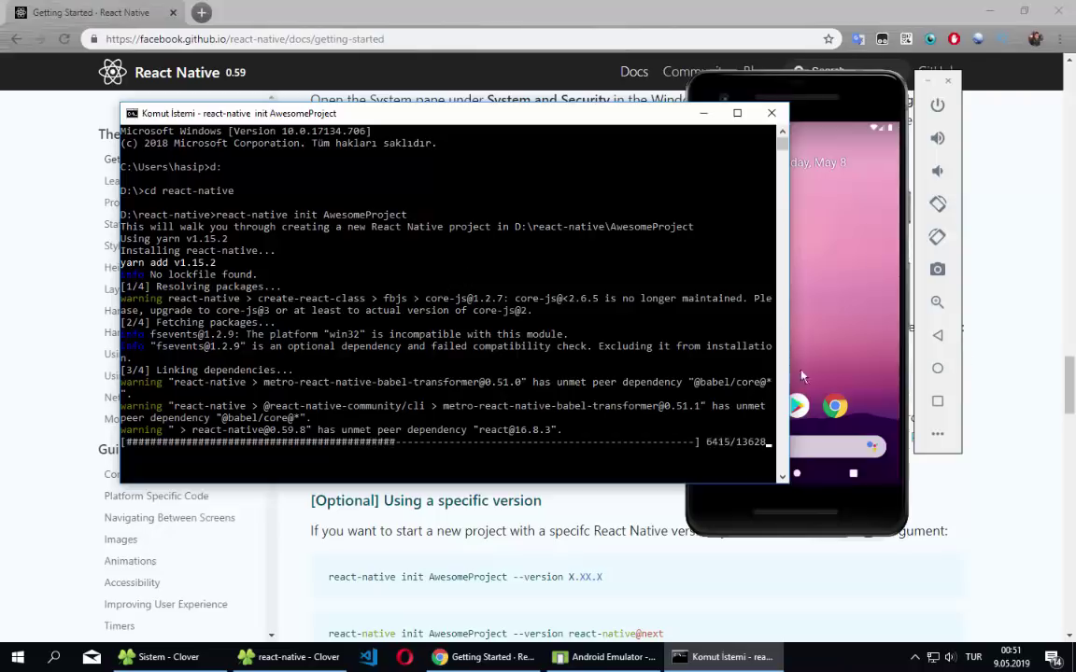
- Review the React Native guide's earlier sections on installing dependencies and the Android SDK while the project is being created
{"action": "scroll", "coordinate": [482, 317], "scroll_direction": "down", "scroll_amount": 1}
{"action": "left_click", "coordinate": [503, 500]}
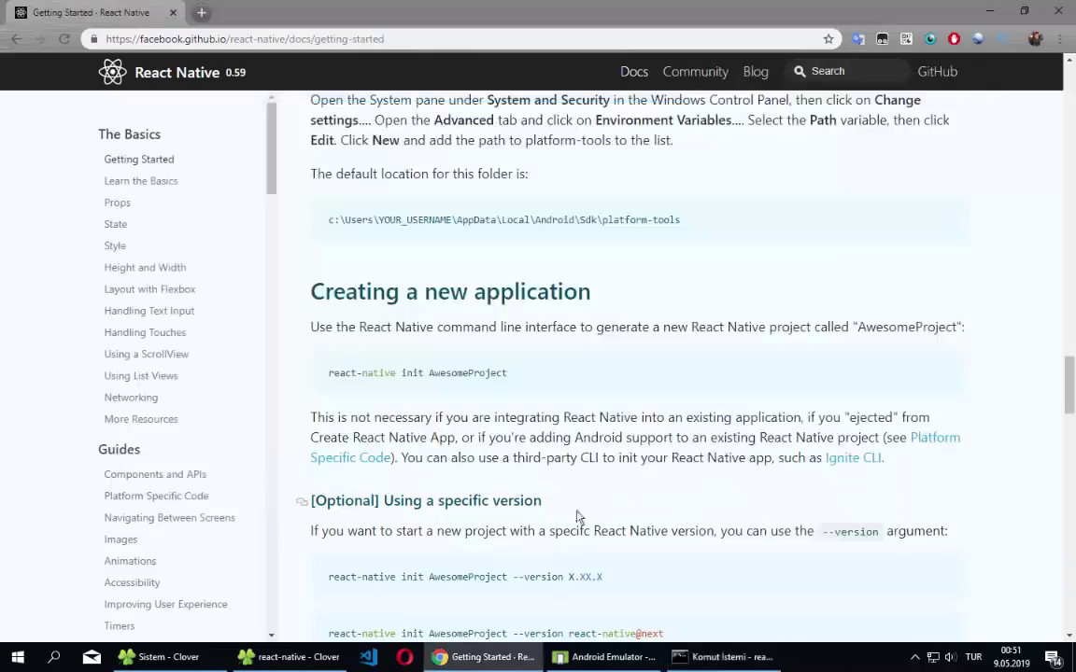
{"action": "scroll", "coordinate": [523, 467], "scroll_direction": "down", "scroll_amount": 2}
{"action": "scroll", "coordinate": [607, 373], "scroll_direction": "up", "scroll_amount": 12}
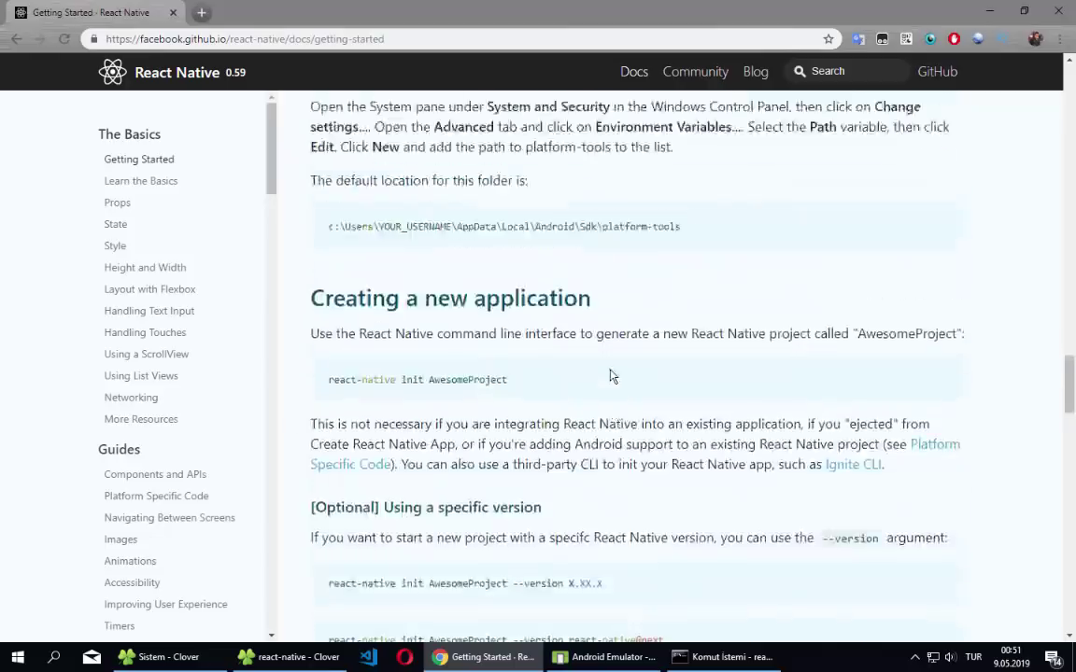
{"action": "scroll", "coordinate": [609, 377], "scroll_direction": "up", "scroll_amount": 5}
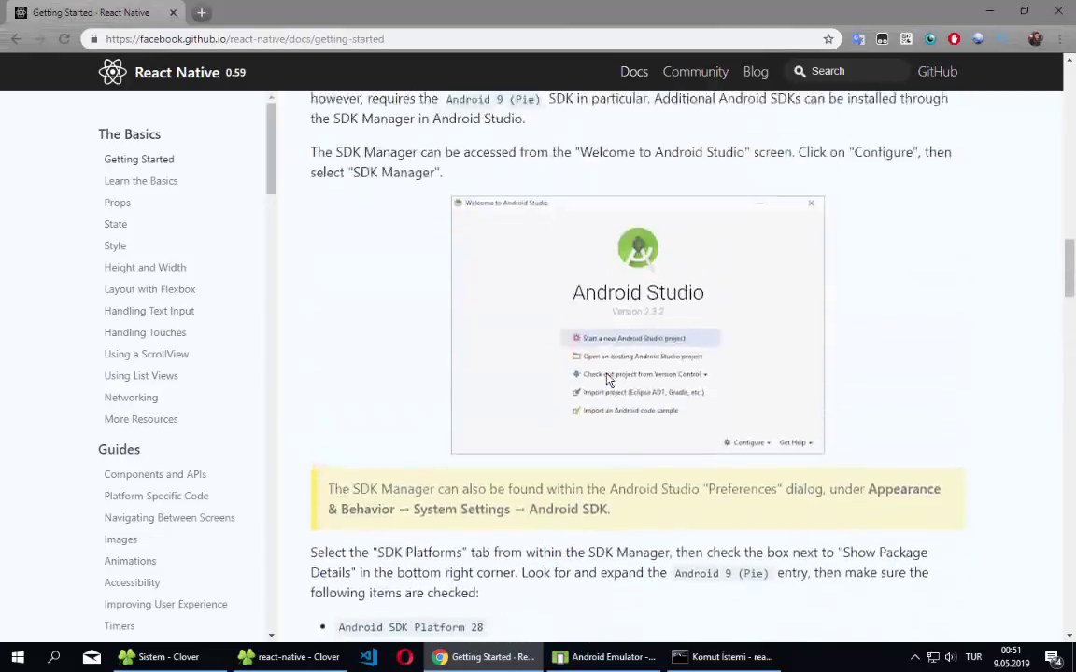
{"action": "scroll", "coordinate": [588, 376], "scroll_direction": "up", "scroll_amount": 5}
{"action": "scroll", "coordinate": [578, 371], "scroll_direction": "up", "scroll_amount": 5}
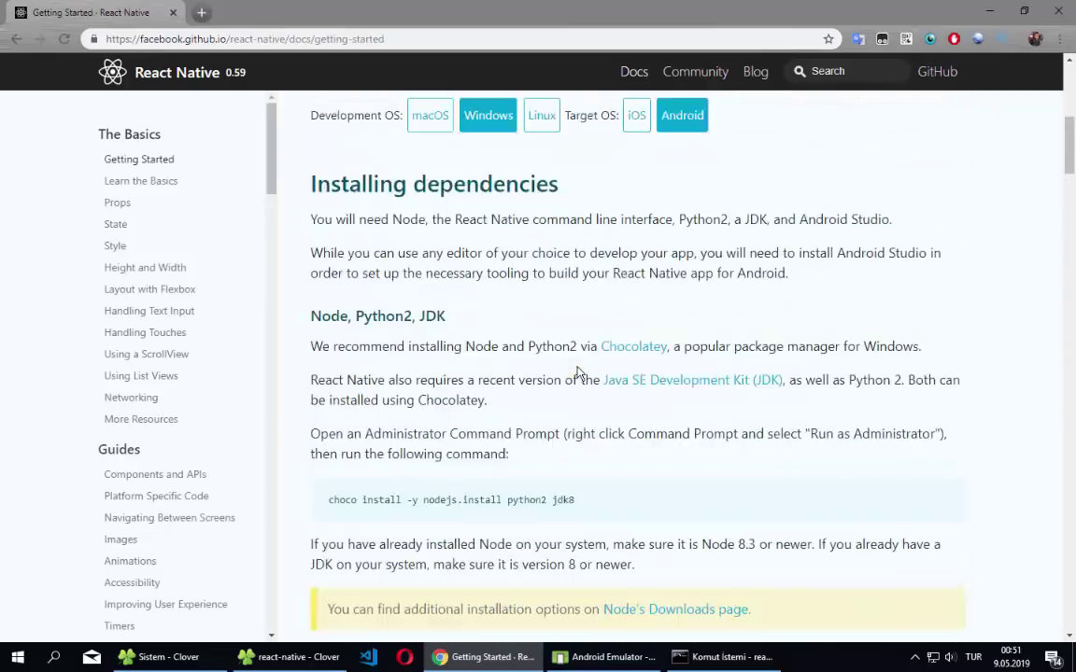
{"action": "scroll", "coordinate": [577, 372], "scroll_direction": "down", "scroll_amount": 12}
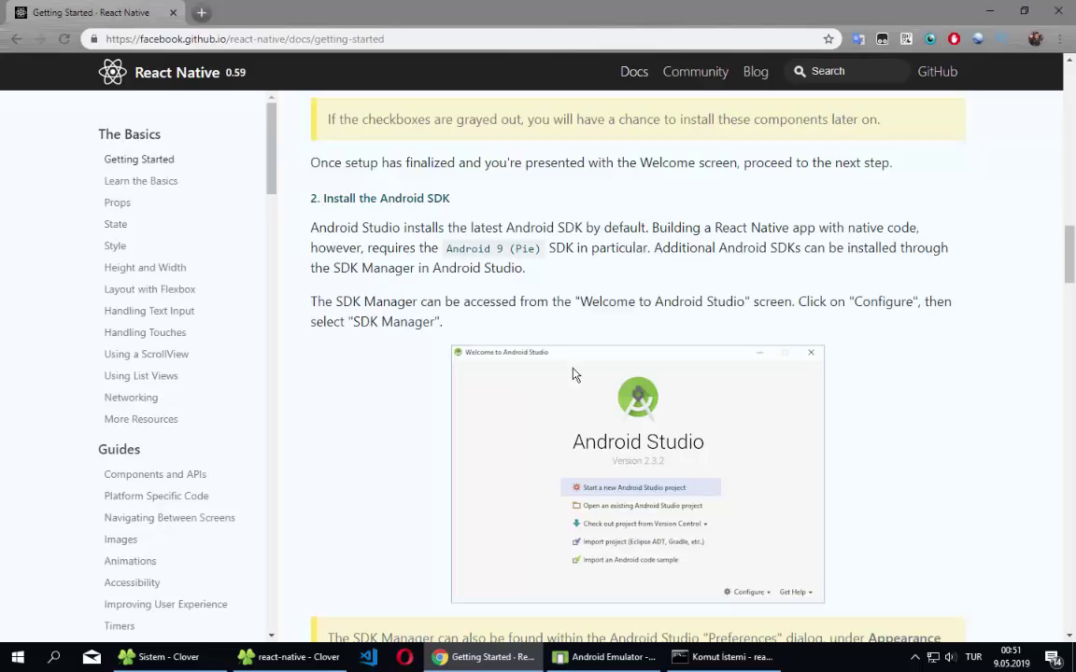
- Examine the Command Prompt output of react-native init AwesomeProject, including the run instructions for Android
{"action": "left_click", "coordinate": [733, 658]}
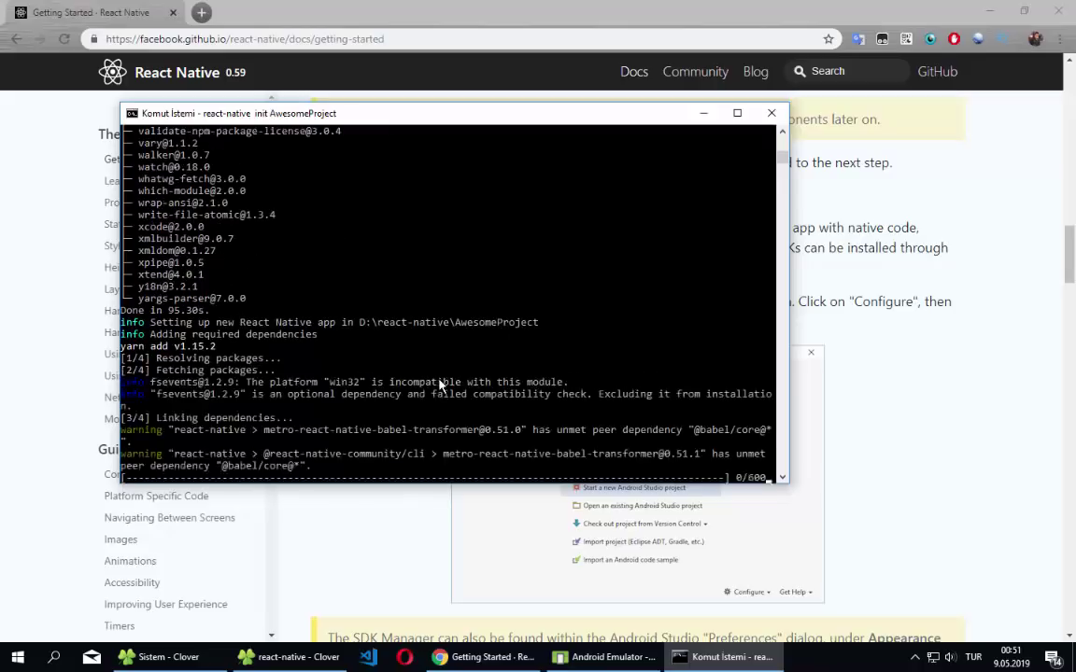
{"action": "scroll", "coordinate": [439, 383], "scroll_direction": "up", "scroll_amount": 15}
{"action": "scroll", "coordinate": [439, 383], "scroll_direction": "down", "scroll_amount": 12}
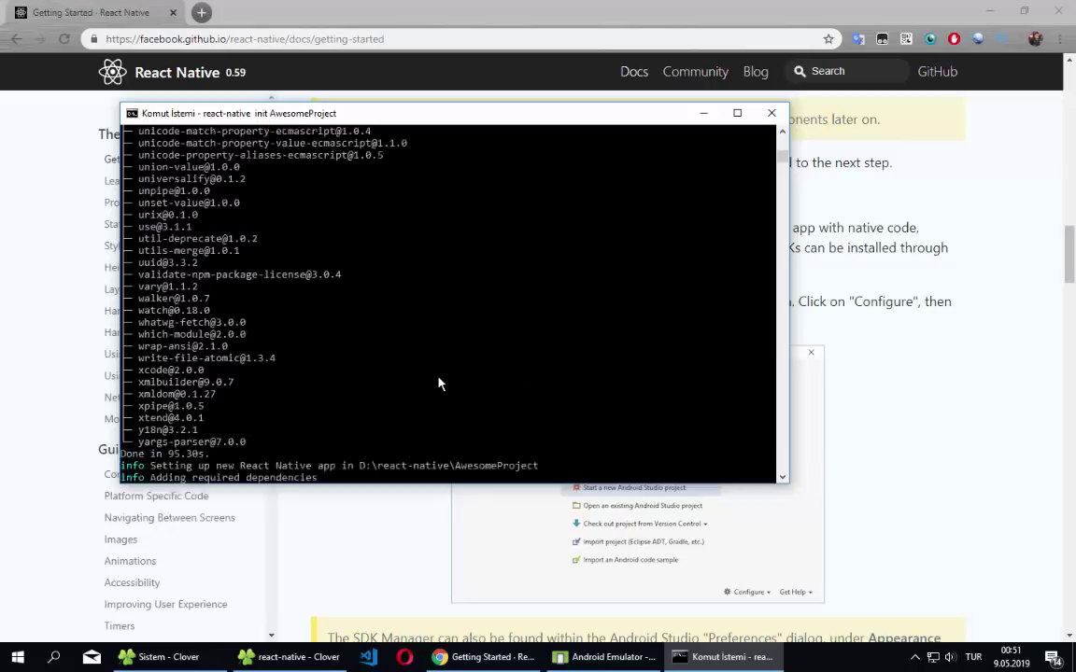
{"action": "scroll", "coordinate": [439, 383], "scroll_direction": "down", "scroll_amount": 7}
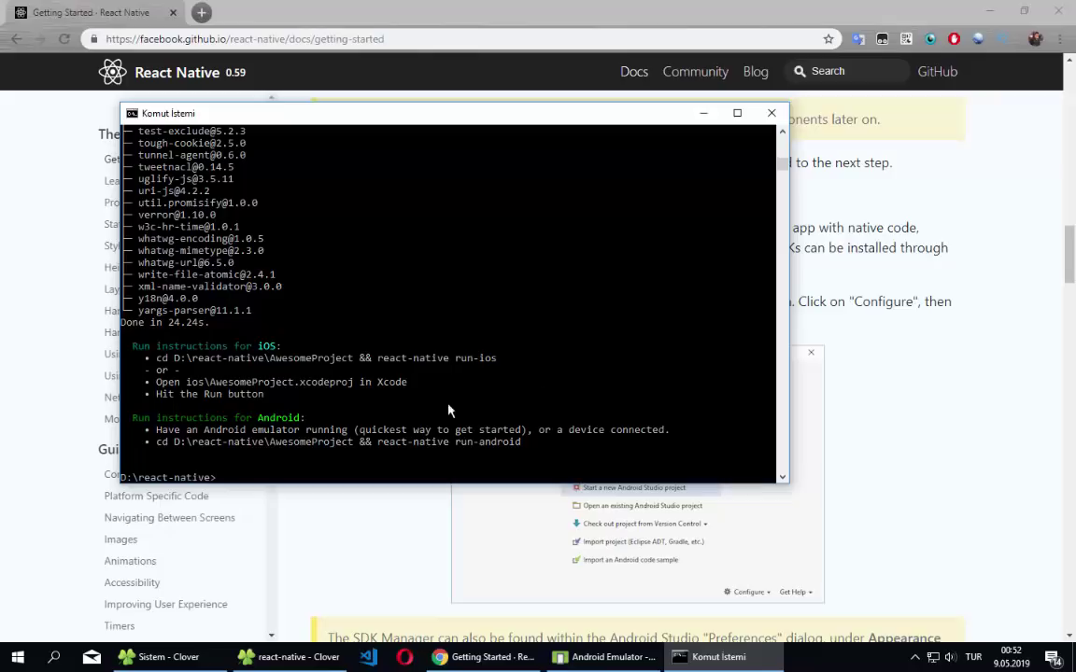
{"action": "left_click", "coordinate": [451, 323]}
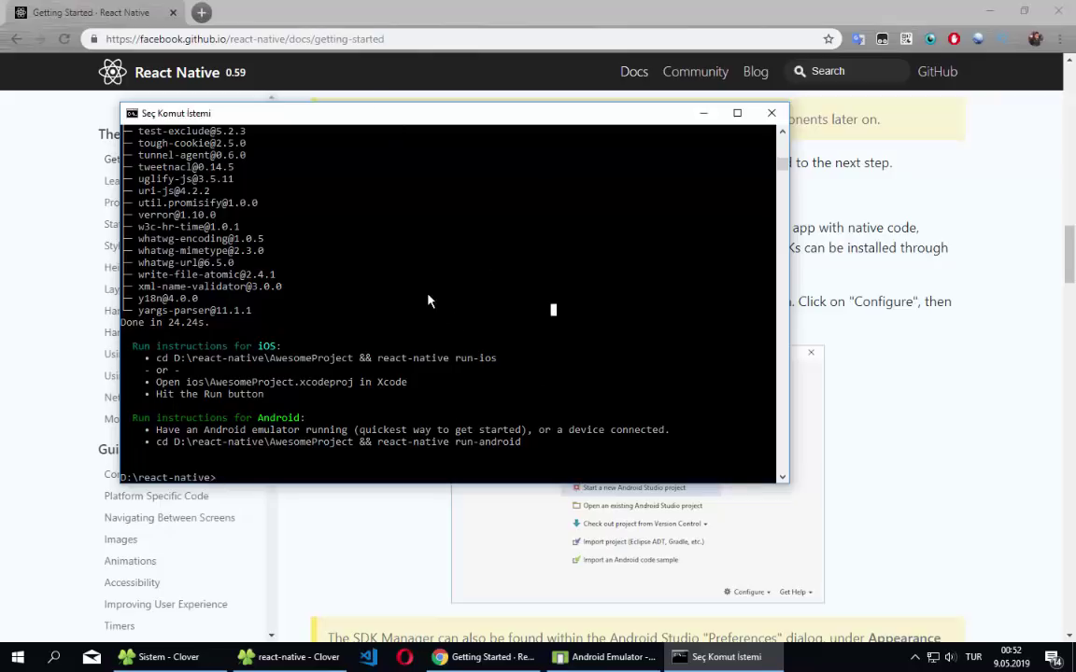
- Find the guide's optional section on using a specific version and examine the init command with the --version argument
{"action": "left_click", "coordinate": [334, 567]}
{"action": "scroll", "coordinate": [493, 421], "scroll_direction": "down", "scroll_amount": 15}
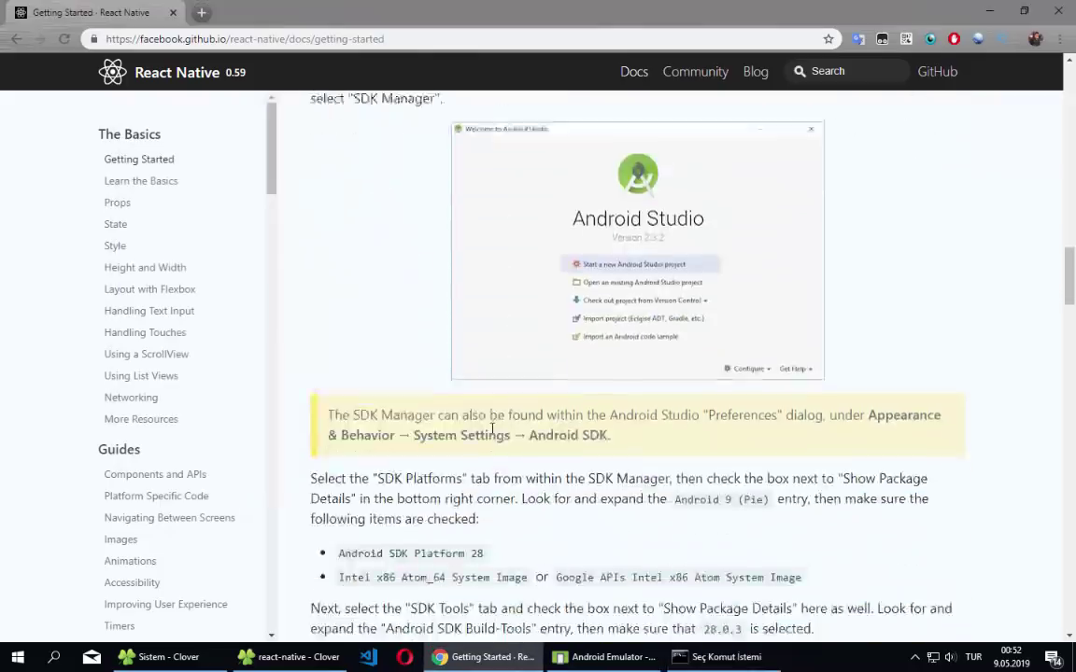
{"action": "scroll", "coordinate": [486, 414], "scroll_direction": "up", "scroll_amount": 20}
{"action": "scroll", "coordinate": [540, 357], "scroll_direction": "down", "scroll_amount": 1}
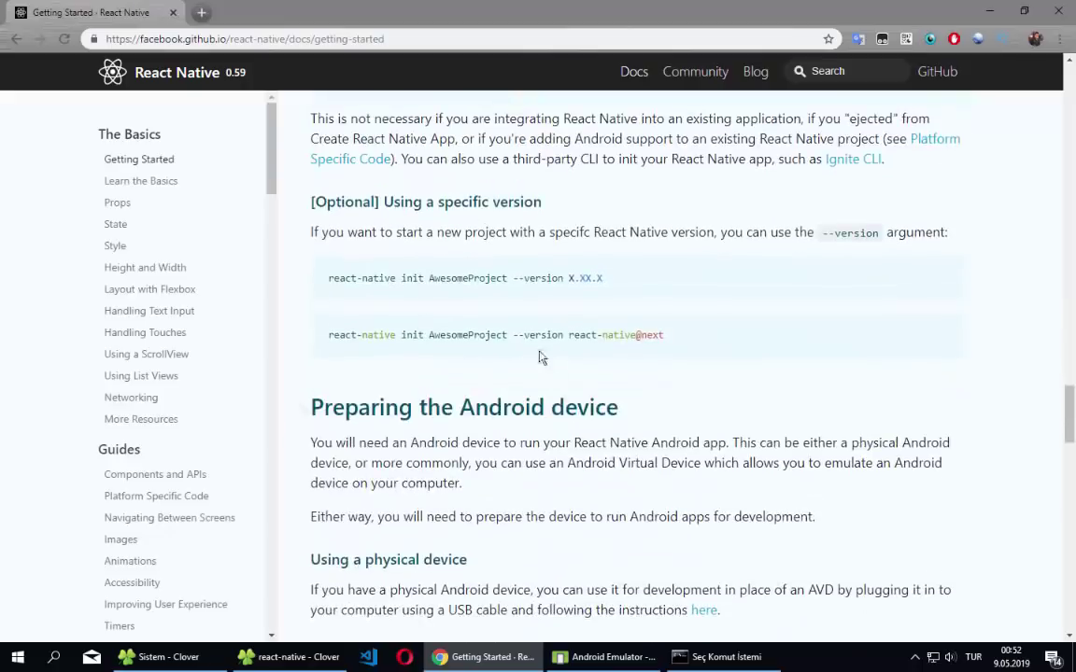
{"action": "scroll", "coordinate": [439, 280], "scroll_direction": "down", "scroll_amount": 3}
{"action": "scroll", "coordinate": [425, 280], "scroll_direction": "up", "scroll_amount": 2}
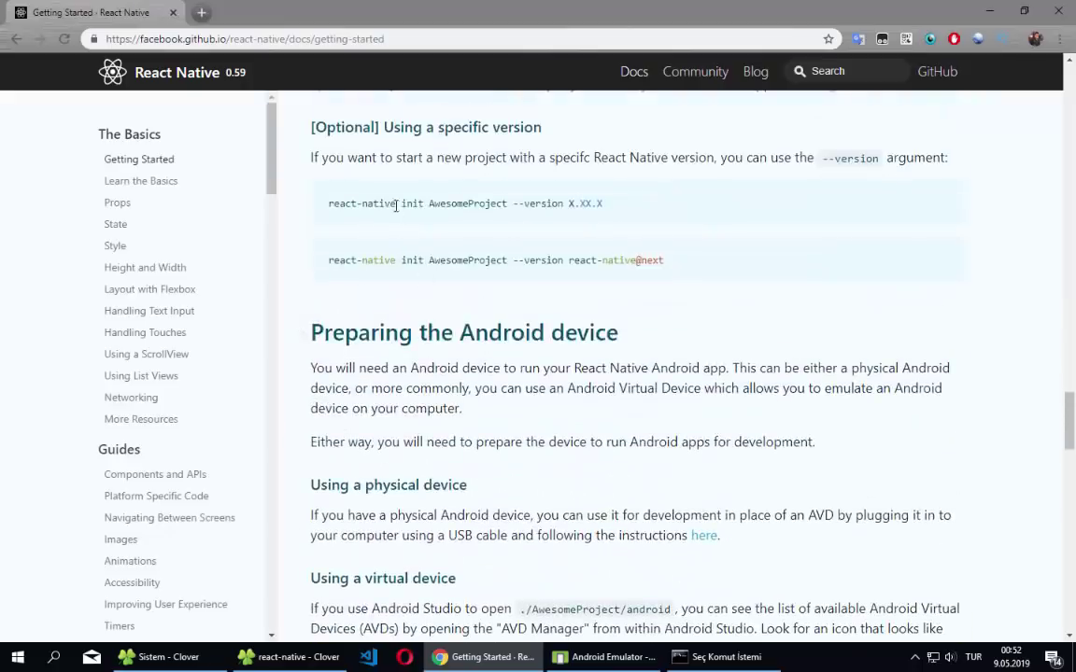
{"action": "left_click_drag", "start_coordinate": [396, 205], "coordinate": [598, 204]}
{"action": "left_click", "coordinate": [642, 238]}
- Read the guide's virtual device and Running your React Native application sections, highlighting the cd AwesomeProject command
{"action": "scroll", "coordinate": [598, 280], "scroll_direction": "down", "scroll_amount": 4}
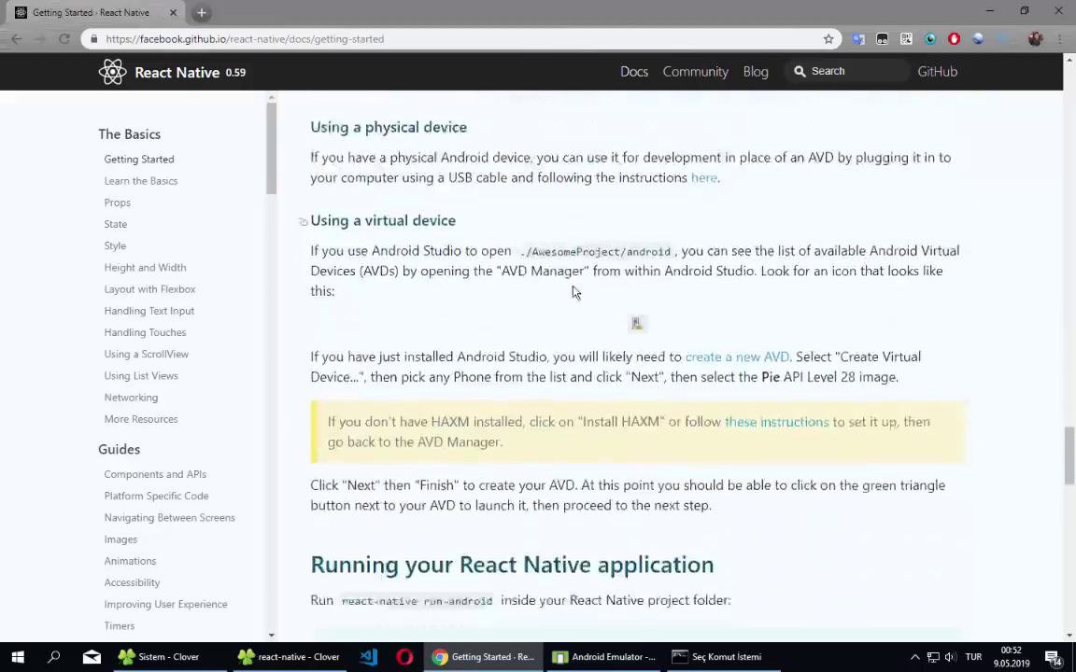
{"action": "scroll", "coordinate": [575, 292], "scroll_direction": "down", "scroll_amount": 4}
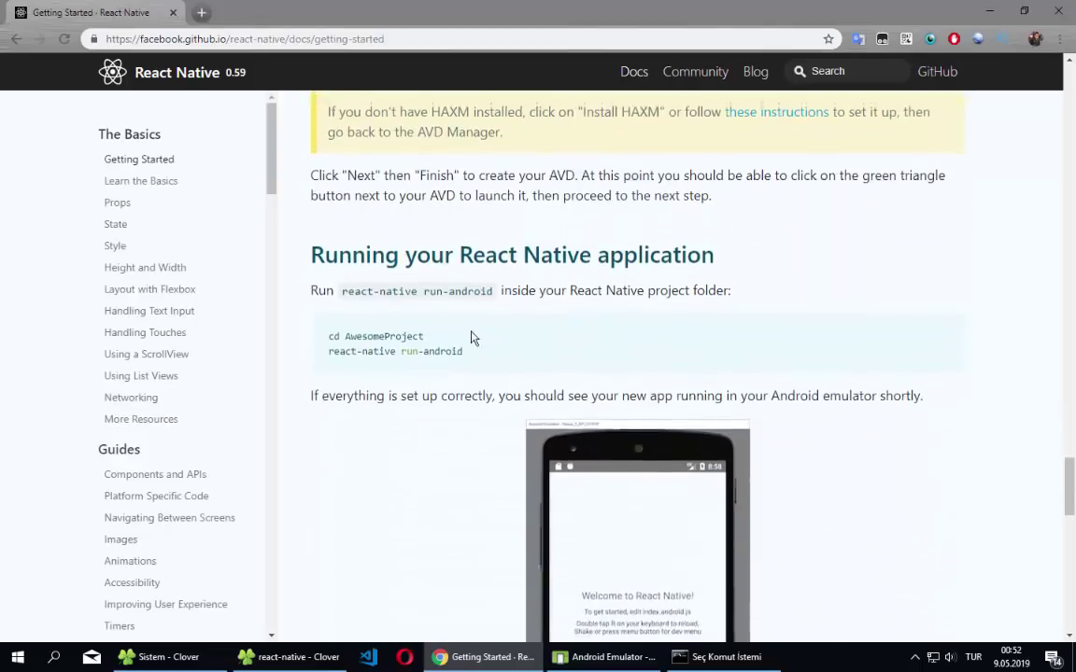
{"action": "scroll", "coordinate": [471, 338], "scroll_direction": "up", "scroll_amount": 6}
{"action": "scroll", "coordinate": [455, 389], "scroll_direction": "down", "scroll_amount": 4}
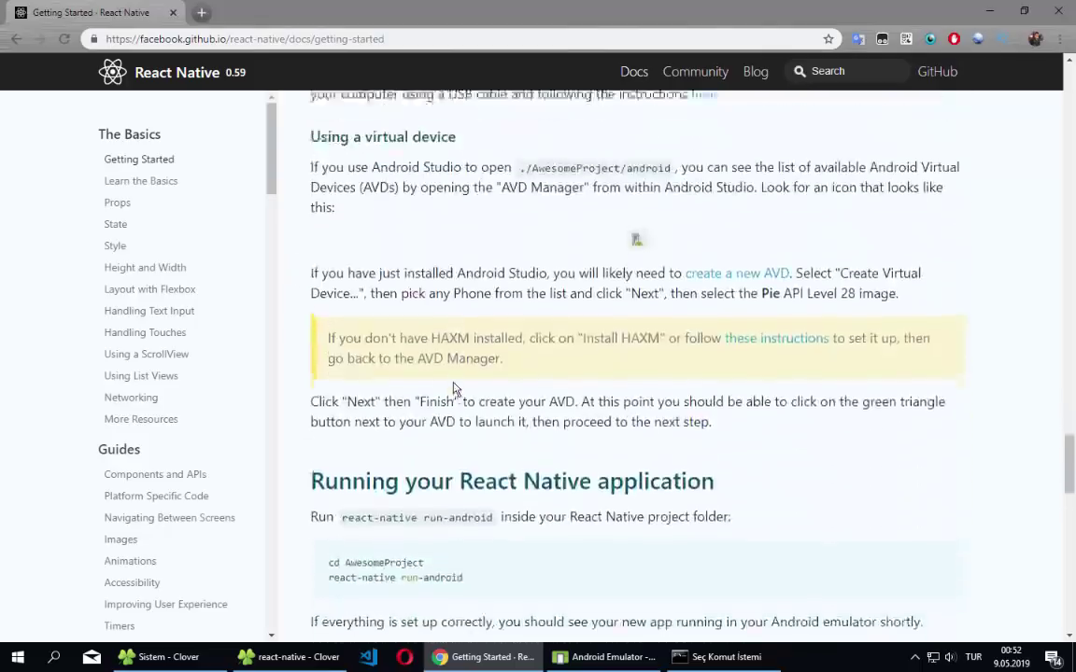
{"action": "scroll", "coordinate": [455, 388], "scroll_direction": "down", "scroll_amount": 2}
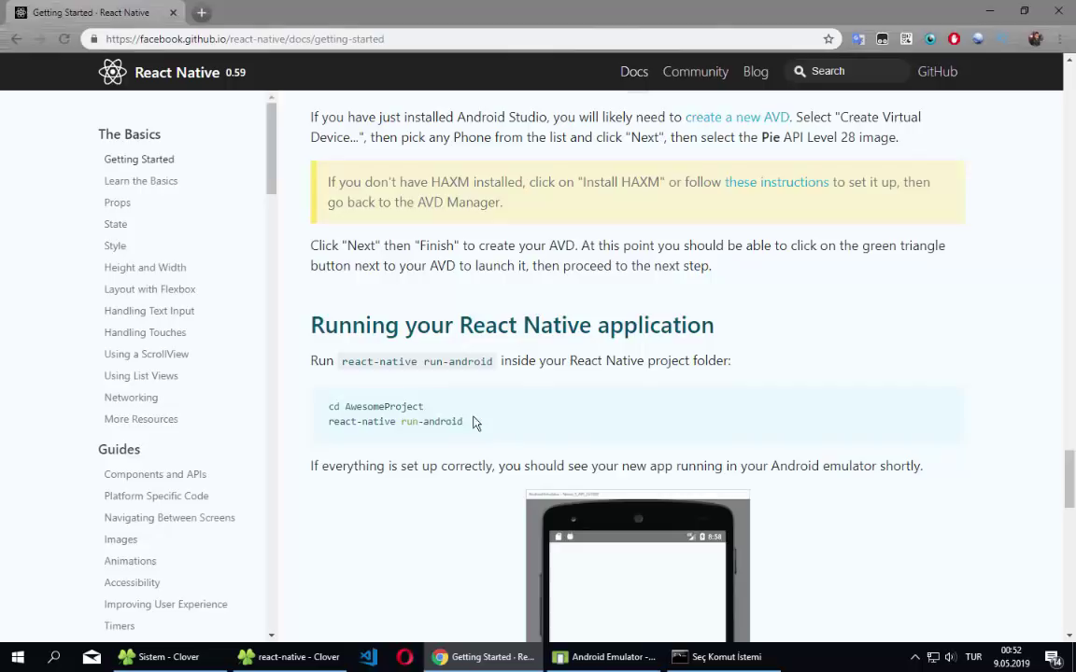
{"action": "left_click_drag", "start_coordinate": [425, 408], "coordinate": [325, 407]}
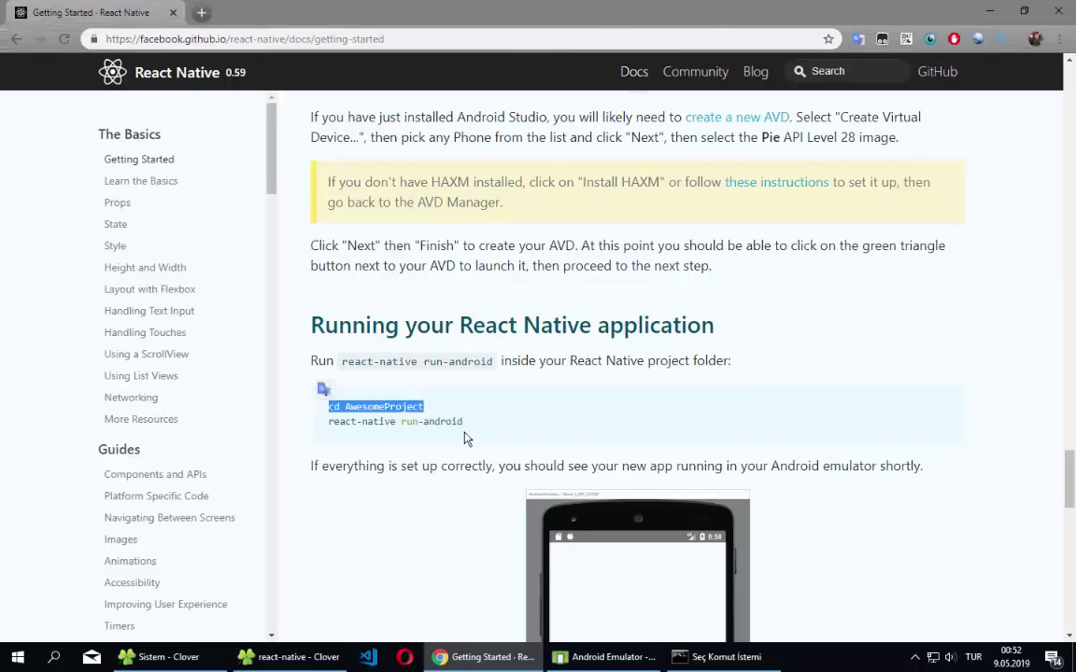
- Change the Command Prompt's directory to AwesomeProject with cd, checking the generated project folder's contents in the file manager
{"action": "key", "text": "alt+Tab"}
{"action": "key", "text": "Escape"}
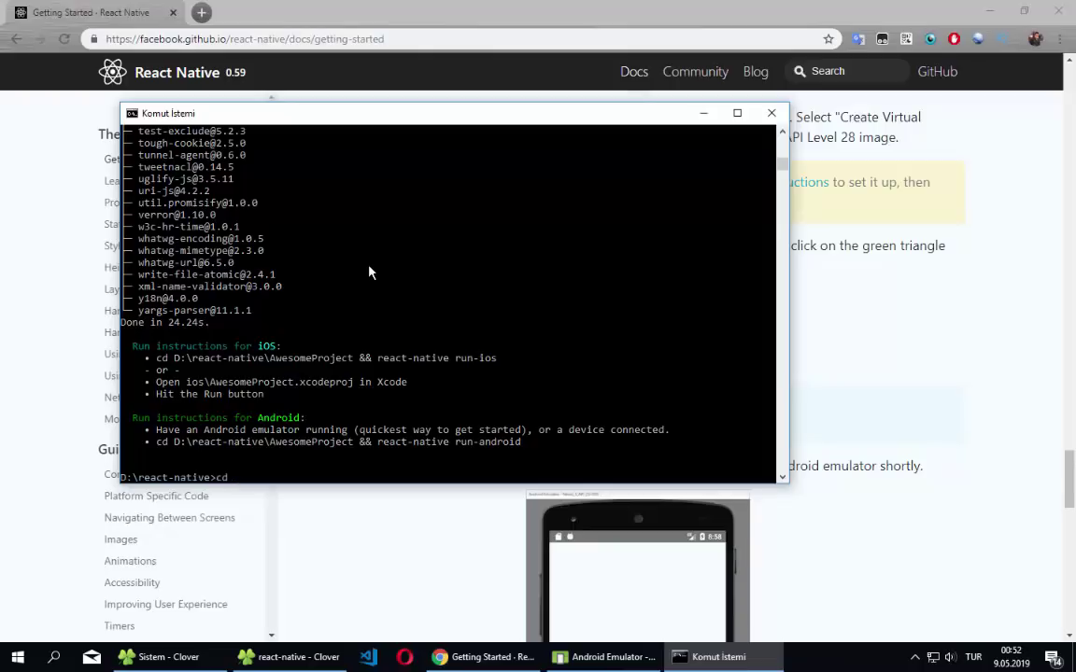
{"action": "type", "text": "cd"}
{"action": "left_click", "coordinate": [290, 657]}
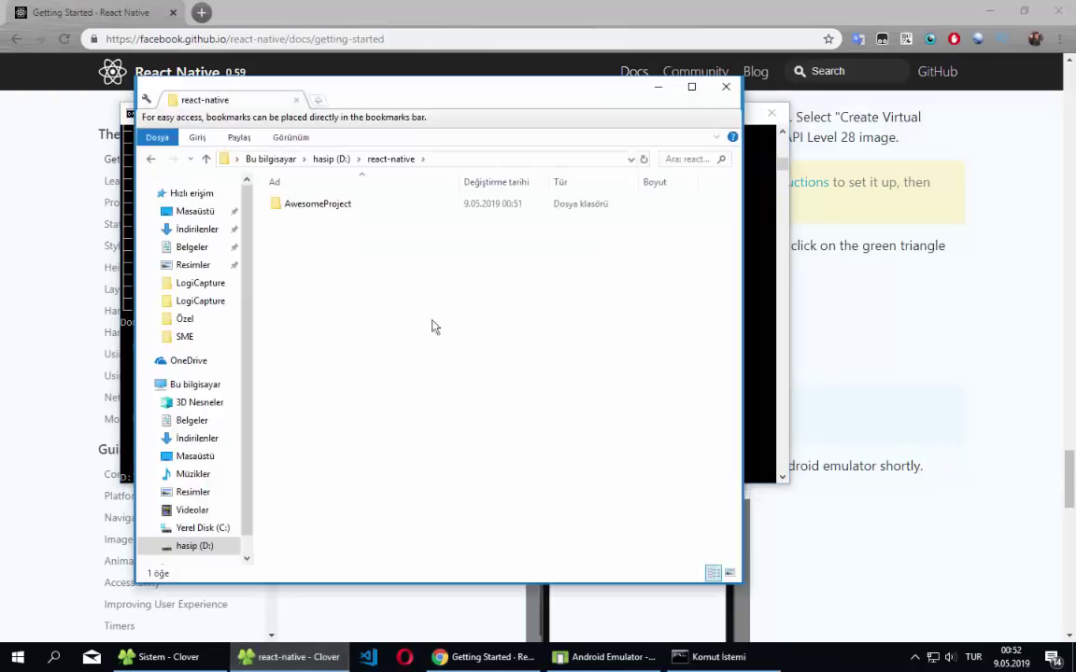
{"action": "double_click", "coordinate": [308, 205]}
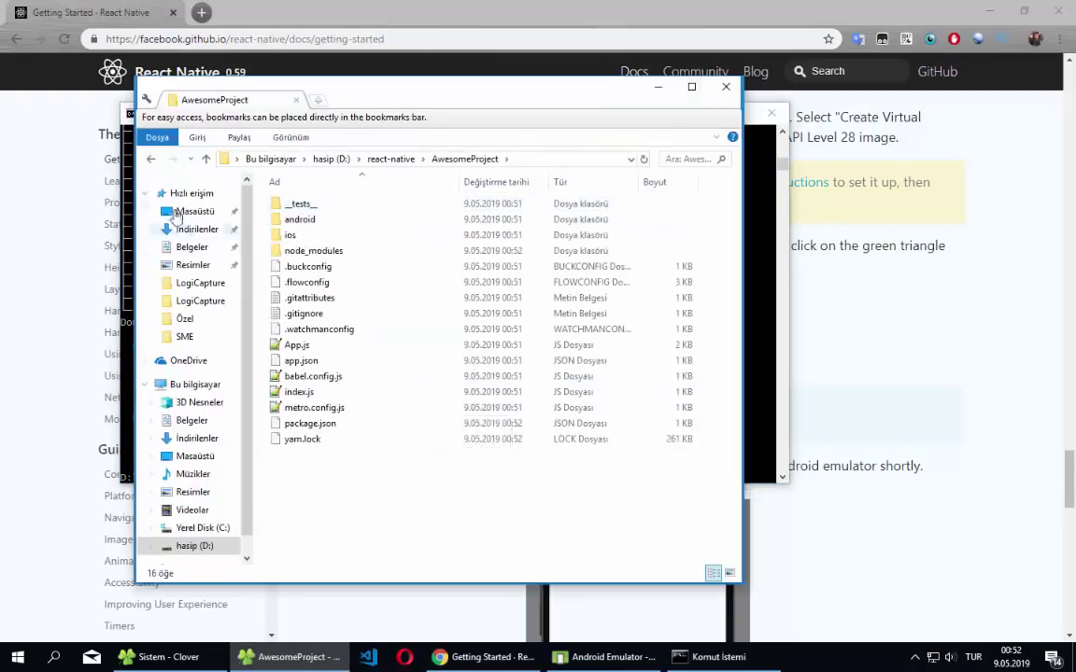
{"action": "left_click", "coordinate": [148, 159]}
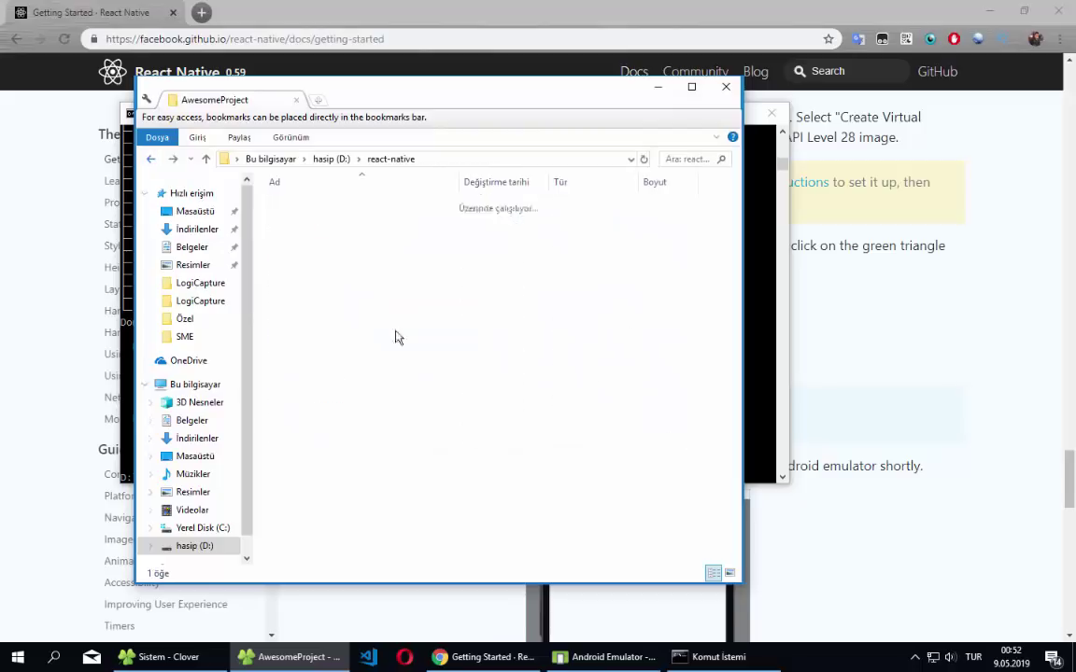
{"action": "left_click", "coordinate": [757, 316]}
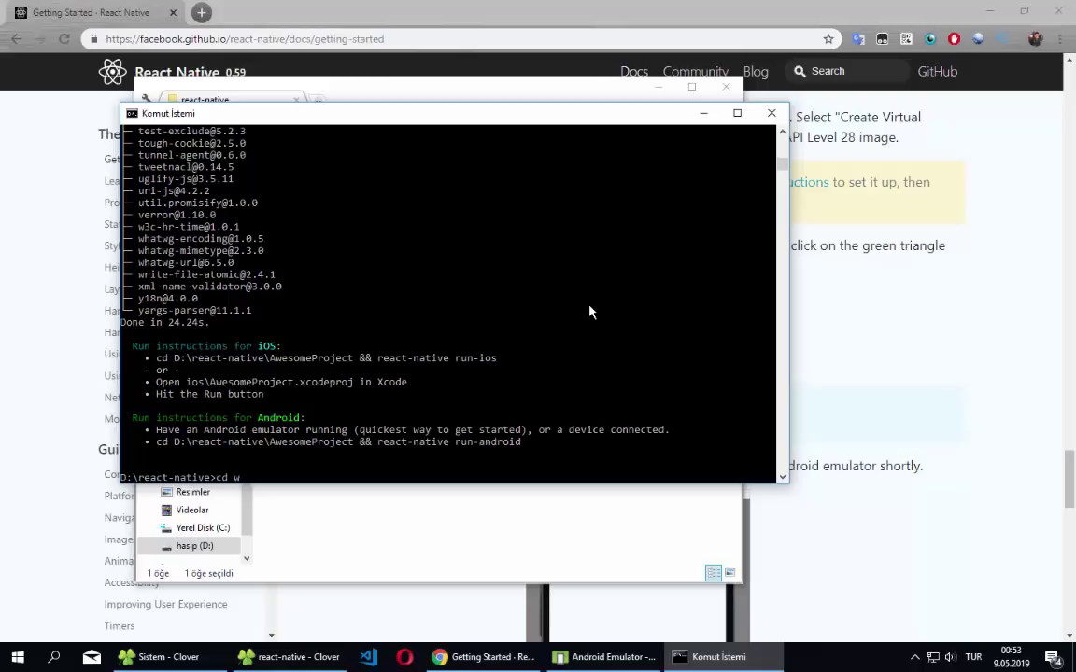
{"action": "type", "text": "a"}
{"action": "key", "text": "Tab"}
{"action": "key", "text": "Return"}
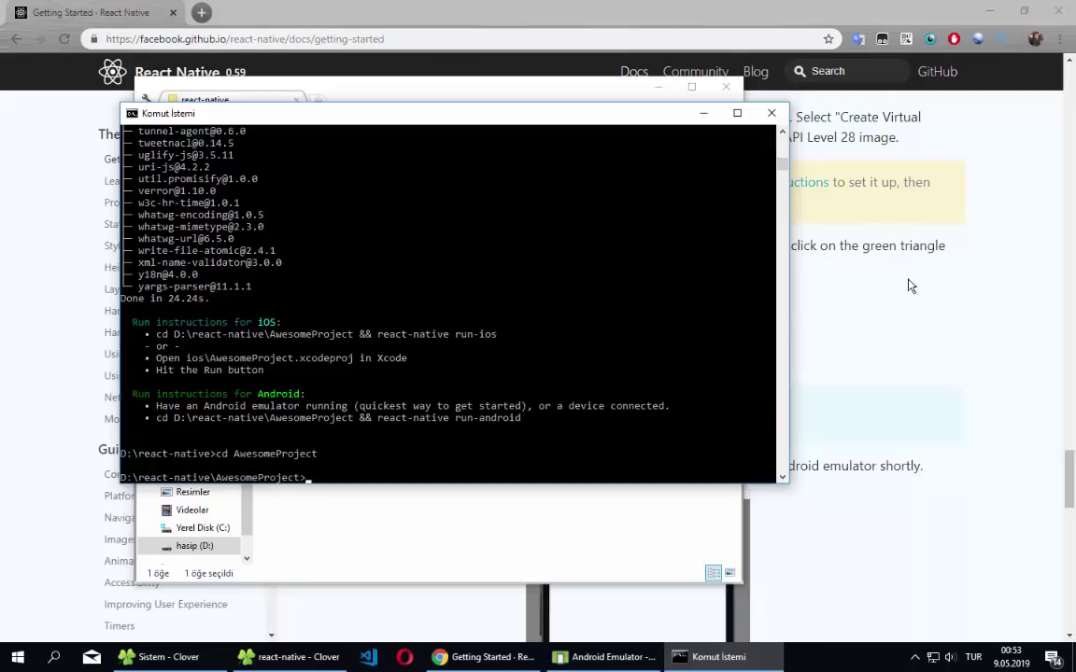
- Run react-native run-android inside the AwesomeProject folder, checking the command against the guide
{"action": "key", "text": "alt+Tab"}
{"action": "scroll", "coordinate": [460, 350], "scroll_direction": "down", "scroll_amount": 1}
{"action": "left_click_drag", "start_coordinate": [460, 349], "coordinate": [329, 329]}
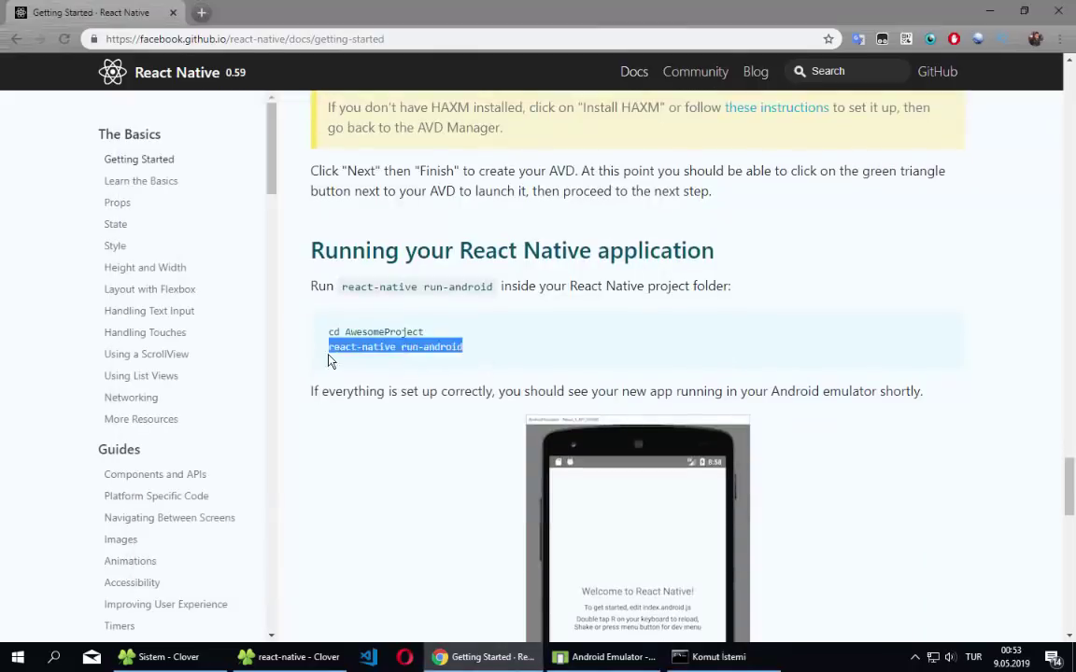
{"action": "key", "text": "alt+Tab"}
{"action": "type", "text": "react-"}
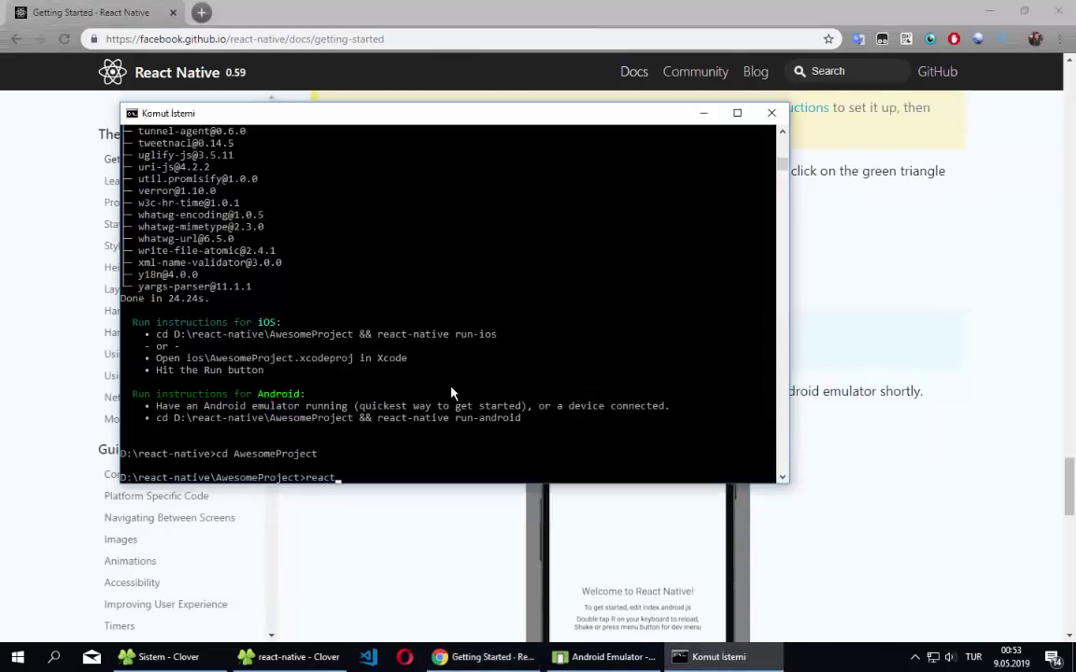
{"action": "type", "text": "native run-android"}
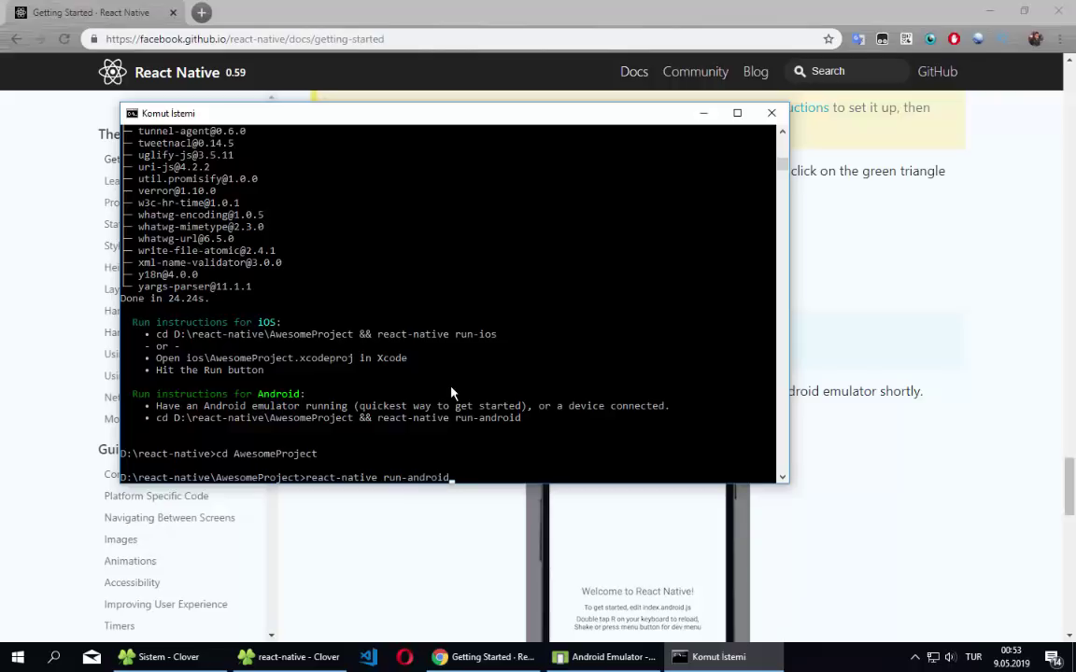
{"action": "key", "text": "Return"}
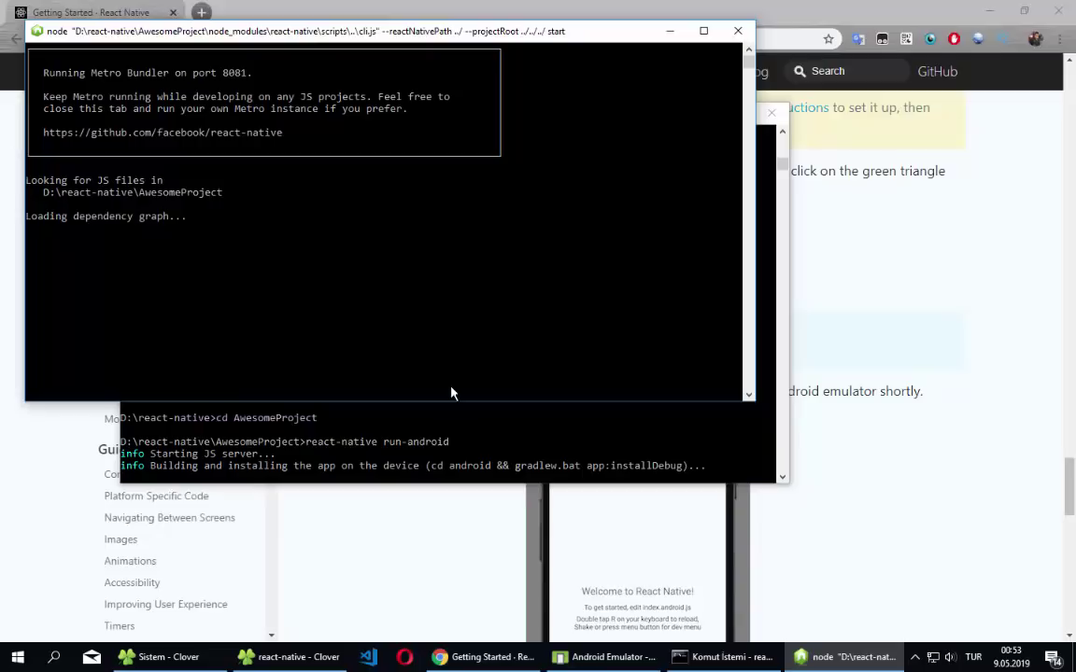
- Shrink the Metro Bundler window while keeping its text readable, and bring the Command Prompt running the Android build forward
{"action": "left_click_drag", "start_coordinate": [748, 396], "coordinate": [520, 346]}
{"action": "scroll", "coordinate": [499, 206], "scroll_direction": "up", "scroll_amount": 3}
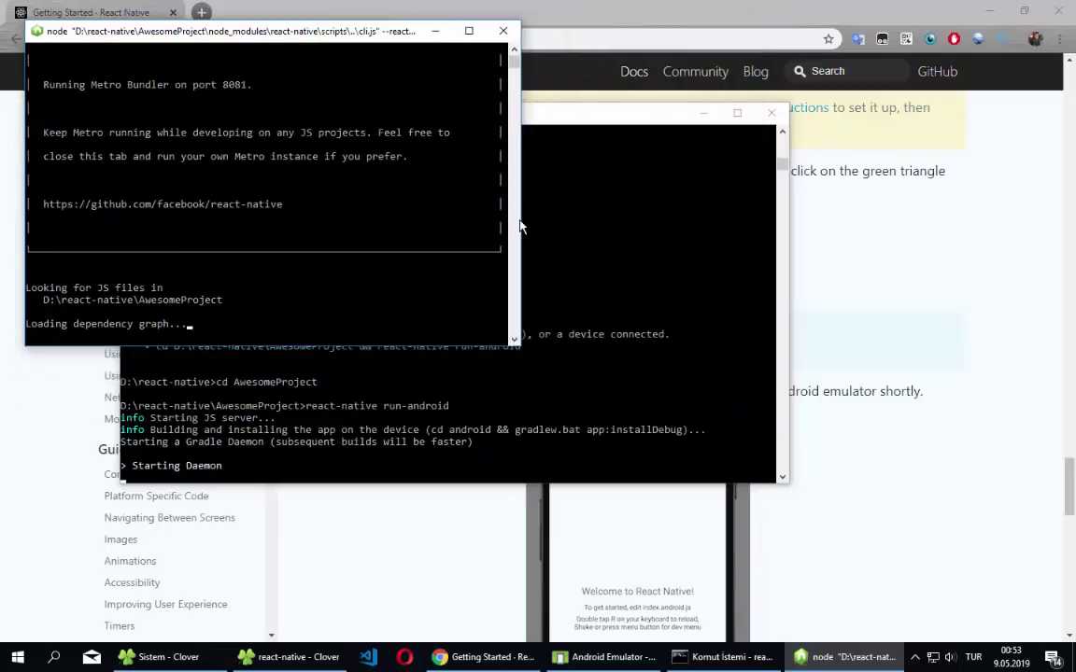
{"action": "left_click_drag", "start_coordinate": [520, 227], "coordinate": [580, 213]}
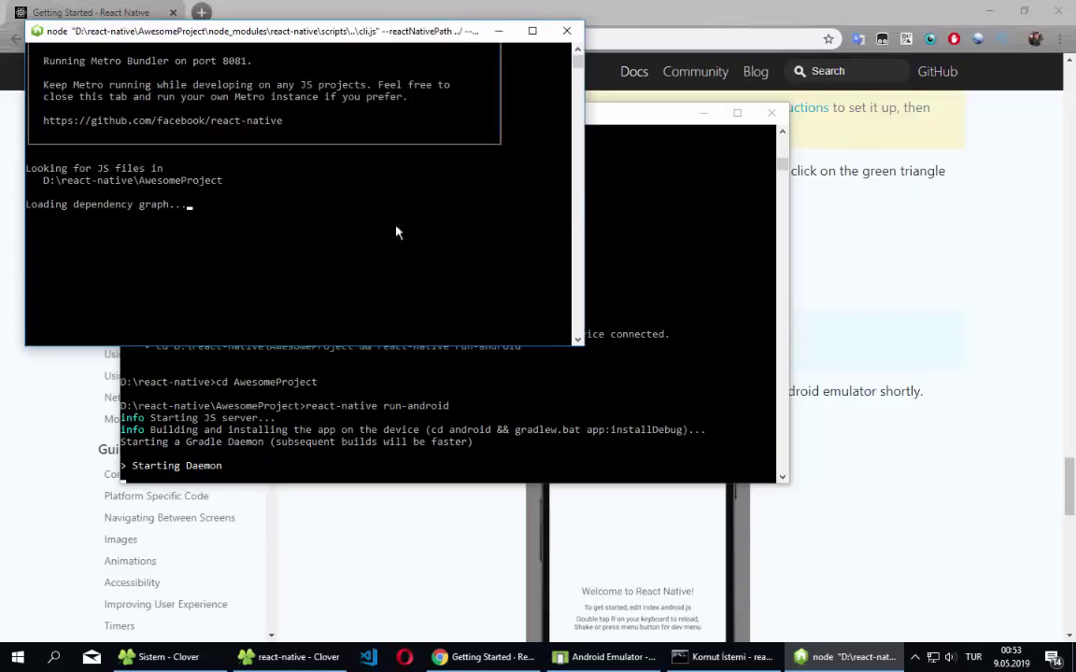
{"action": "left_click", "coordinate": [370, 425]}
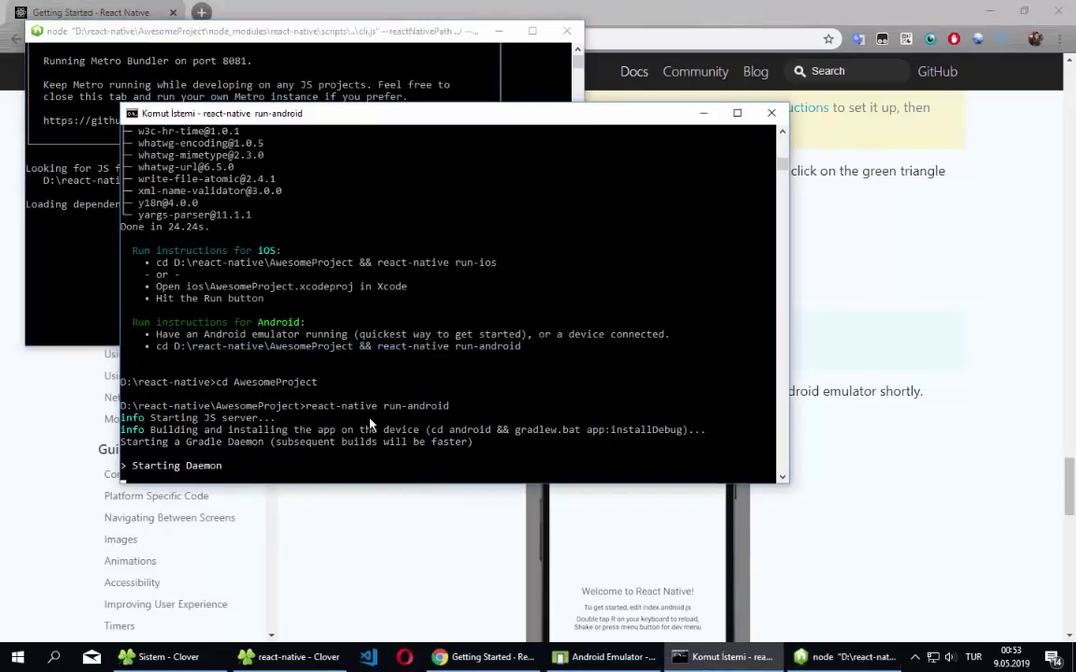
- Compare the guide's expected app screenshot with the Android emulator, checking the Metro Bundler output and the Command Prompt's build progress
{"action": "left_click", "coordinate": [485, 656]}
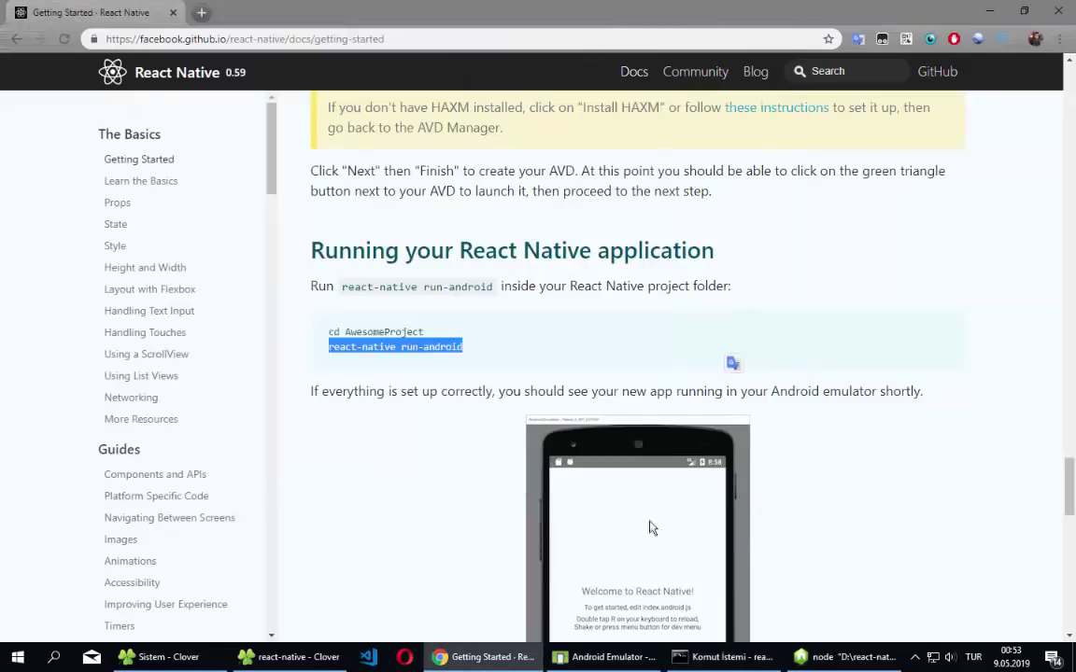
{"action": "scroll", "coordinate": [652, 529], "scroll_direction": "down", "scroll_amount": 3}
{"action": "left_click", "coordinate": [845, 657]}
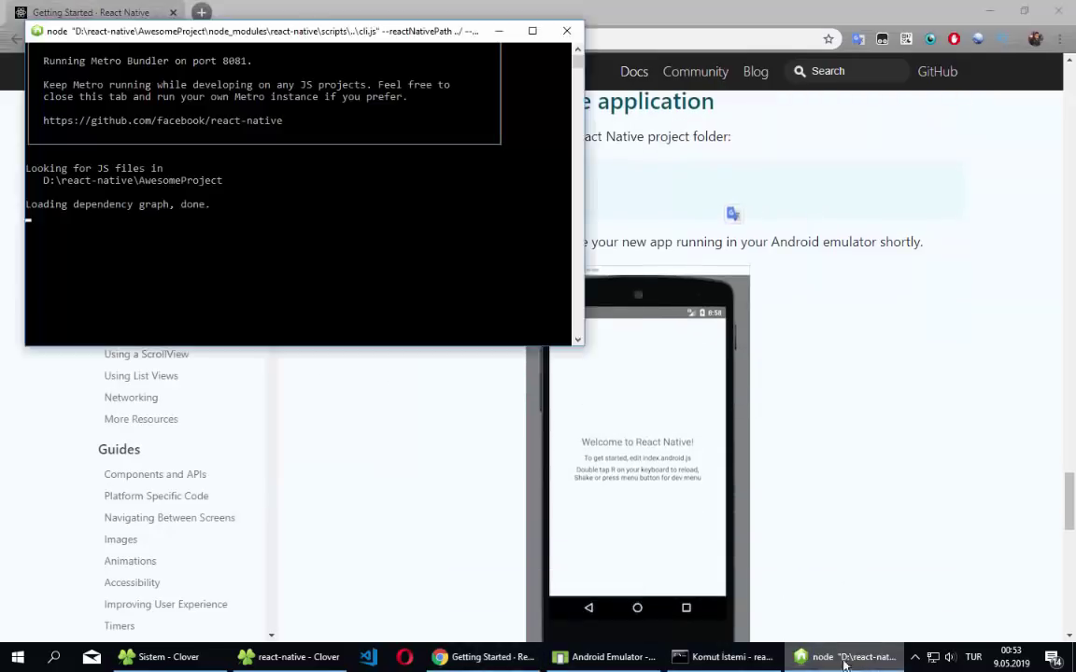
{"action": "left_click", "coordinate": [612, 656]}
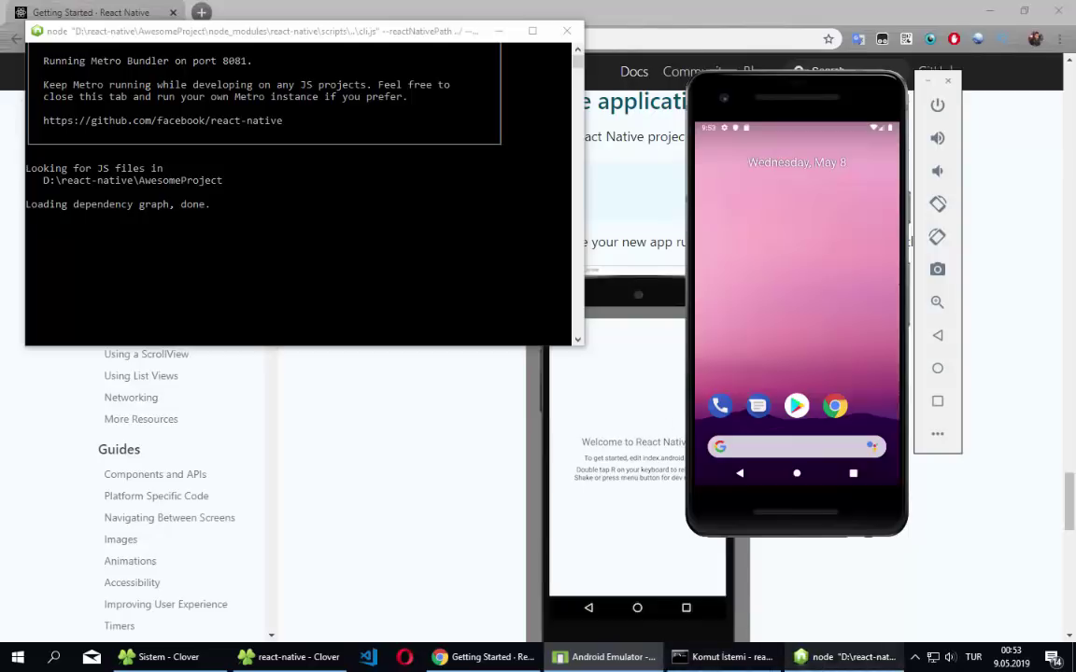
{"action": "left_click", "coordinate": [845, 656]}
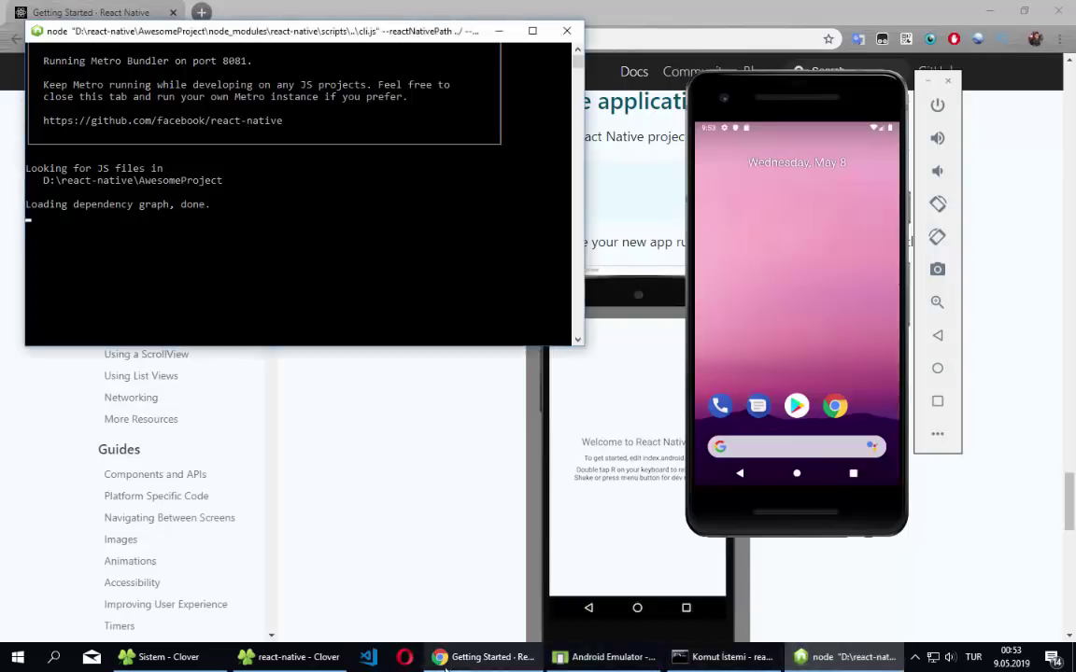
{"action": "left_click", "coordinate": [614, 659]}
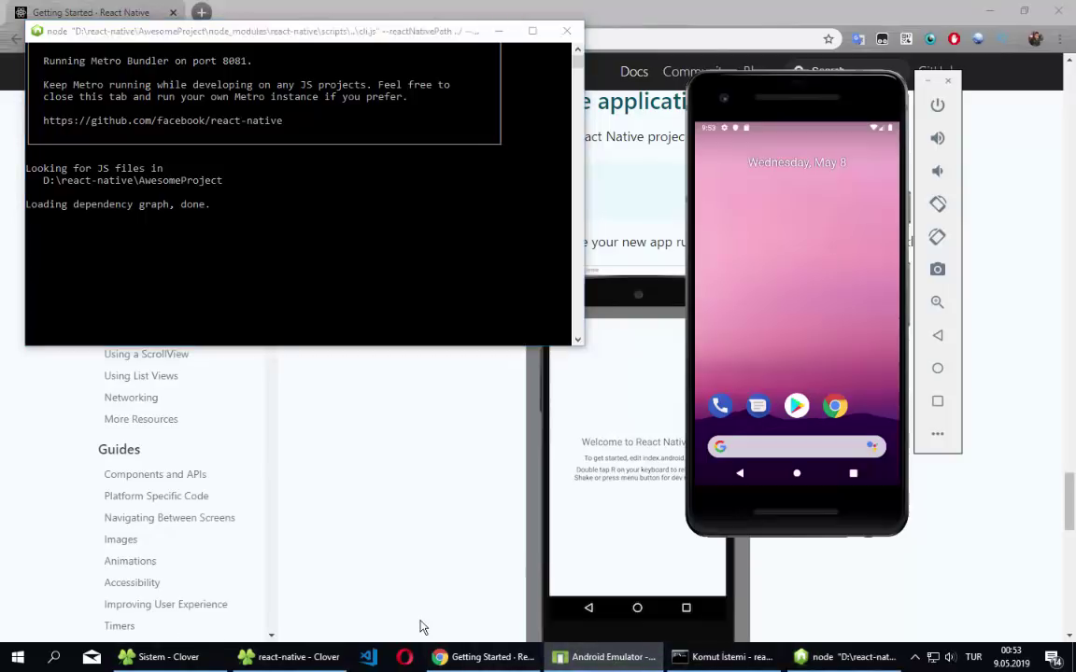
{"action": "left_click", "coordinate": [727, 658]}
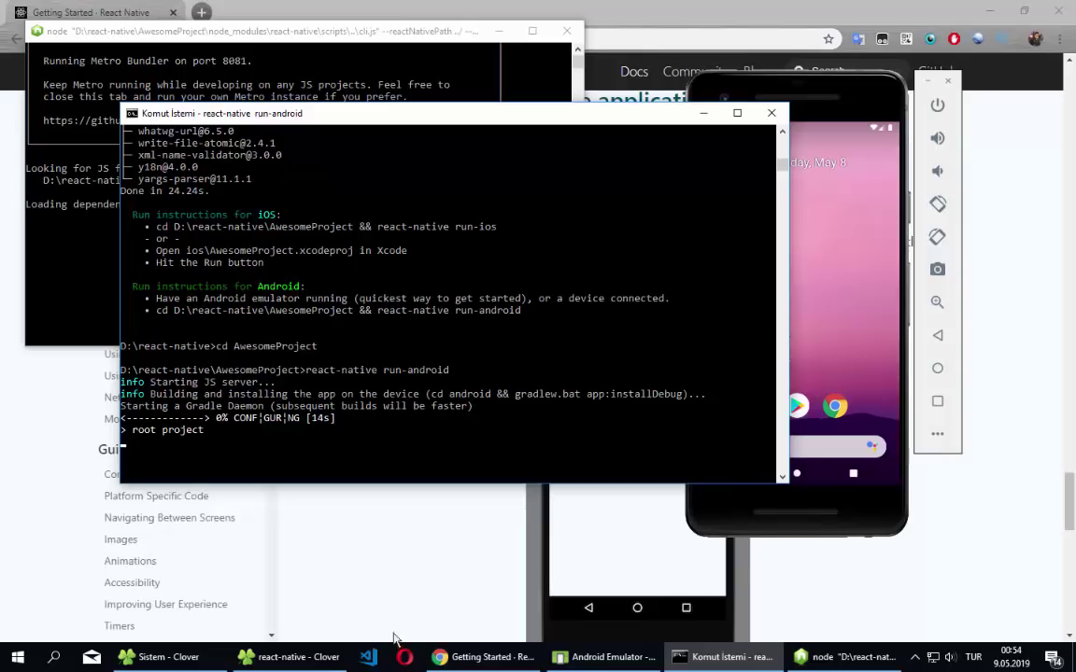
- Open the AwesomeProject folder from D:\react-native in Visual Studio Code through the file manager
{"action": "left_click", "coordinate": [290, 658]}
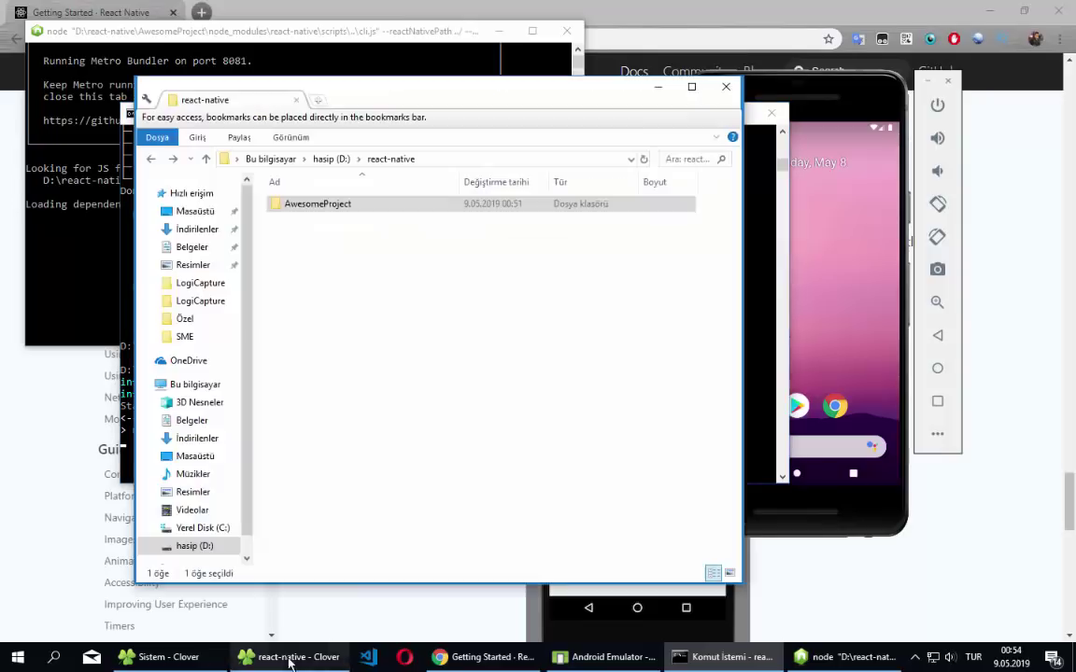
{"action": "double_click", "coordinate": [323, 204]}
{"action": "right_click", "coordinate": [503, 518]}
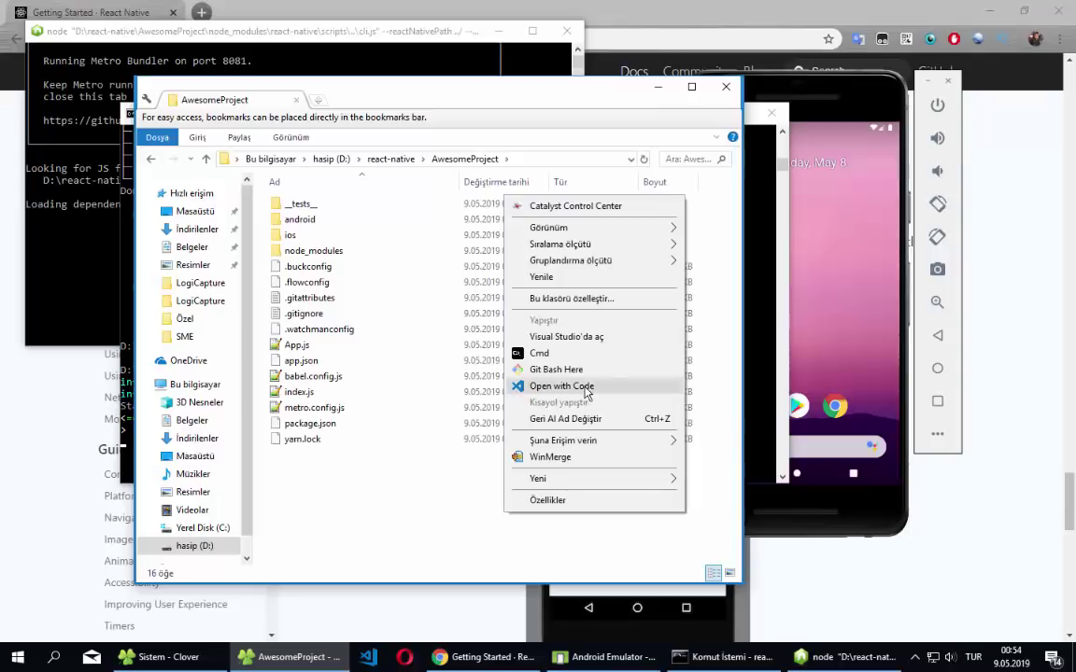
{"action": "left_click", "coordinate": [588, 387]}
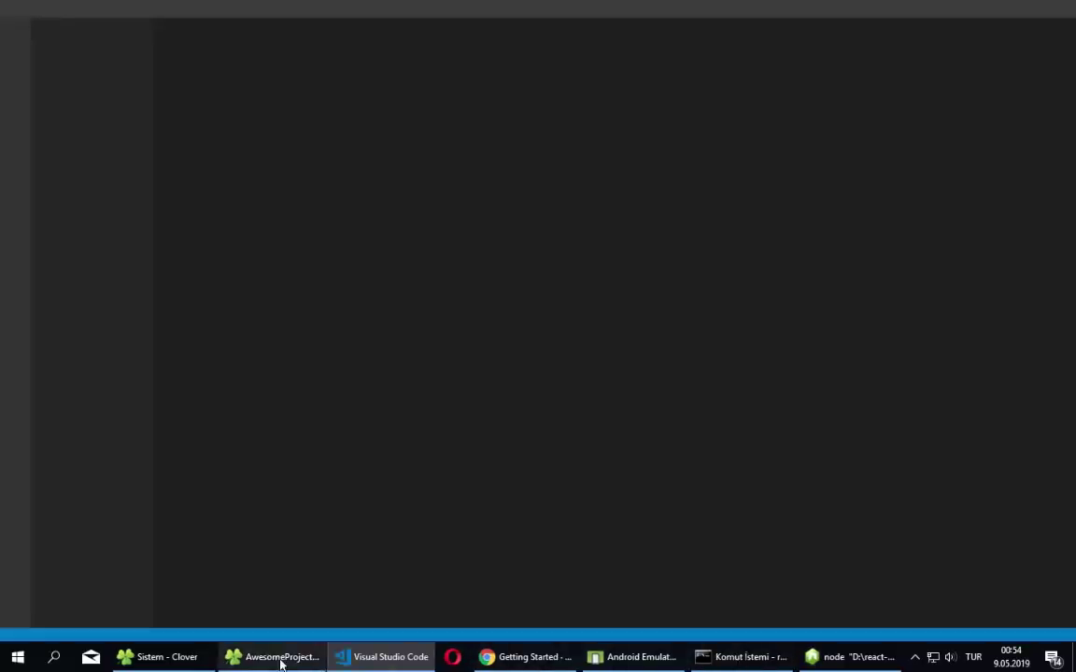
- Close the Sistem and AwesomeProject file manager windows, leaving Visual Studio Code open
{"action": "left_click", "coordinate": [280, 657]}
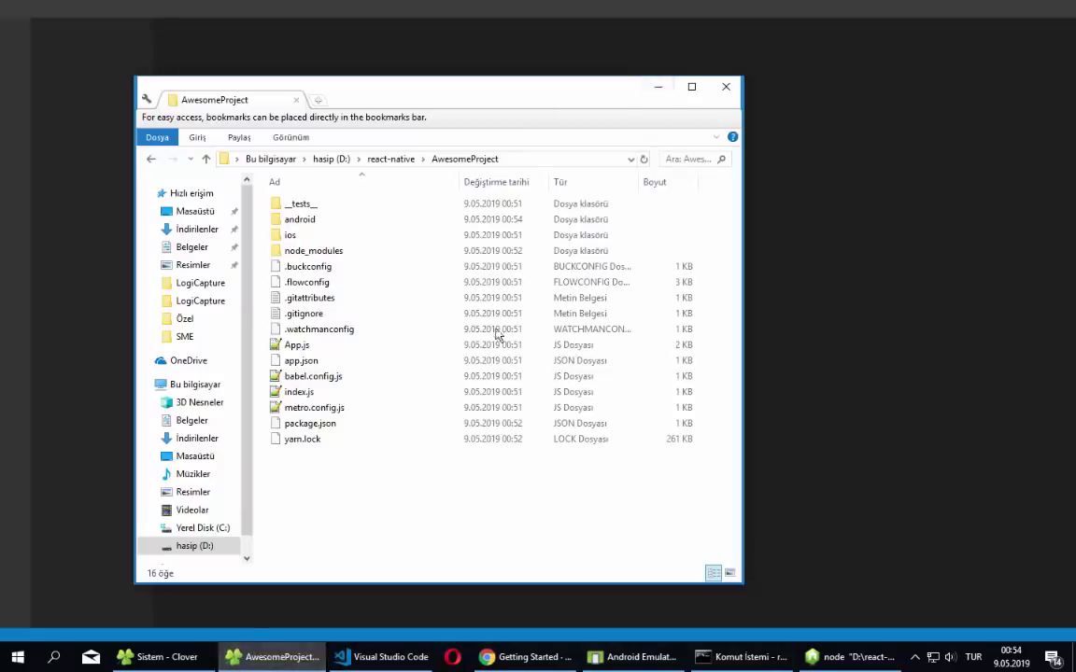
{"action": "left_click", "coordinate": [182, 658]}
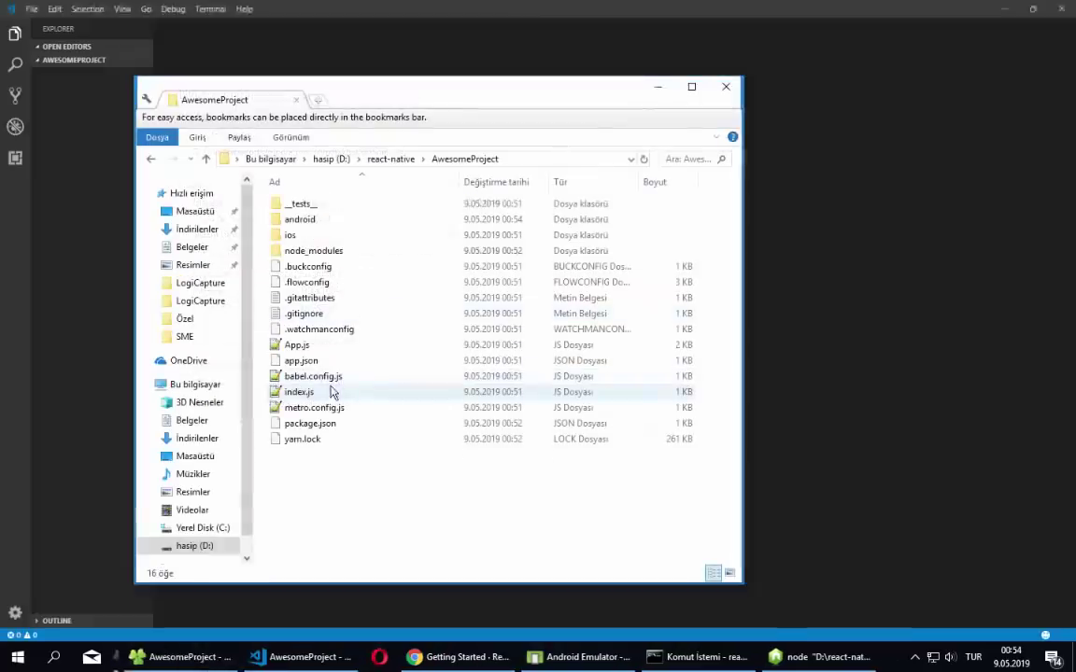
{"action": "left_click", "coordinate": [1057, 10]}
{"action": "left_click", "coordinate": [721, 89]}
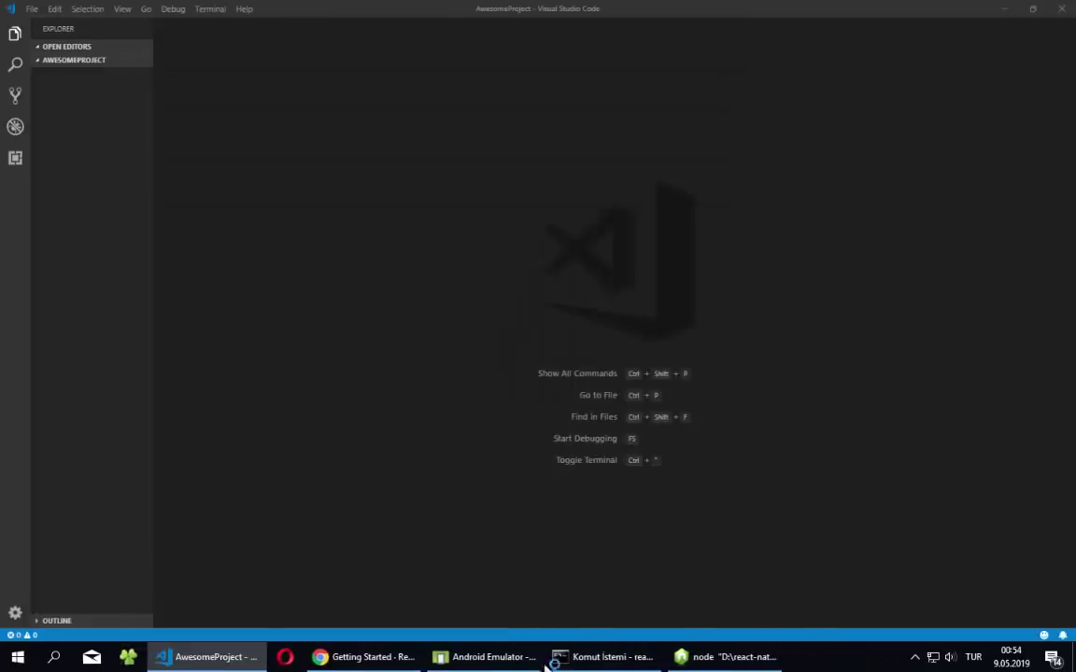
- Check the Android emulator and the Metro Bundler window during the build, and return to the guide's run instructions
{"action": "left_click", "coordinate": [483, 658]}
{"action": "left_click", "coordinate": [365, 657]}
{"action": "left_click", "coordinate": [688, 658]}
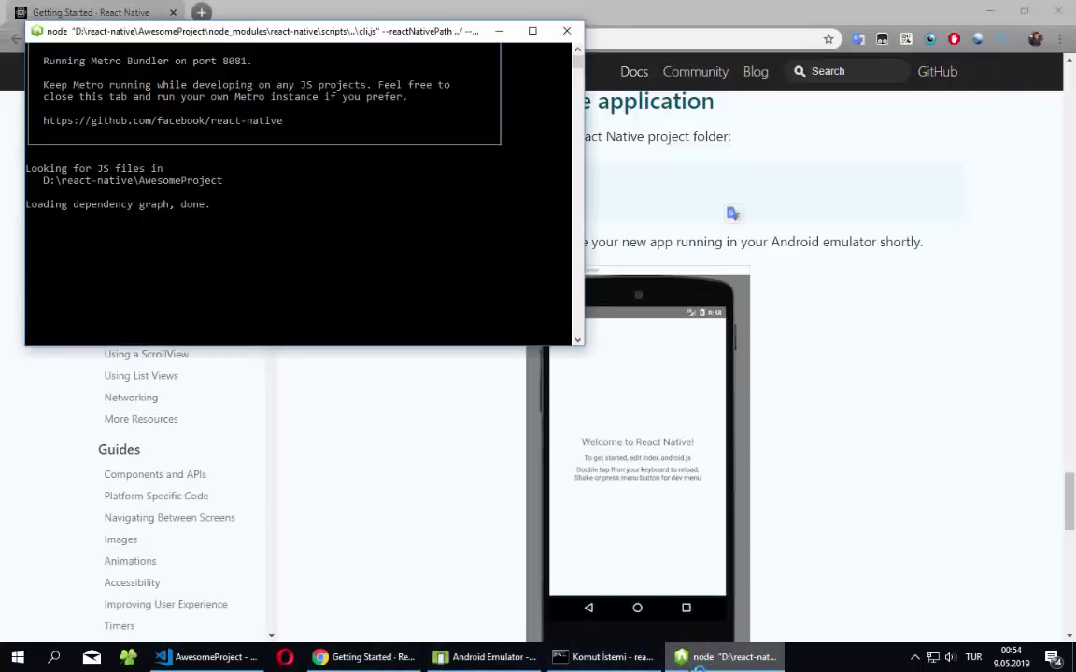
{"action": "left_click", "coordinate": [486, 658]}
{"action": "left_click", "coordinate": [423, 540]}
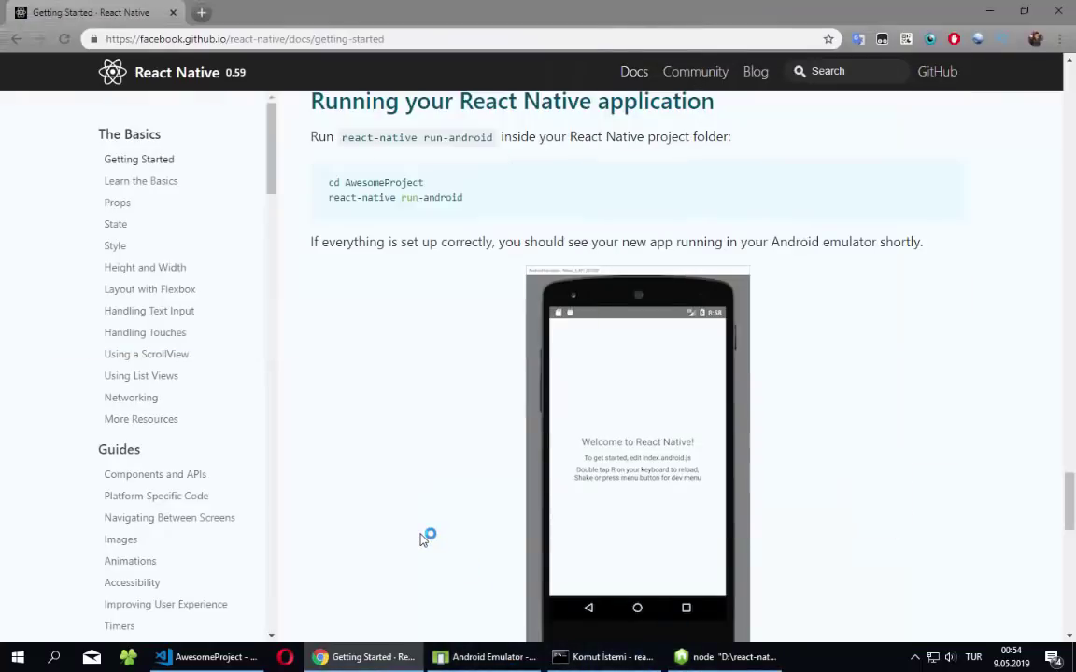
- Follow the react-native run-android build in the Command Prompt and bring the Android emulator forward to view the launched app
{"action": "left_click", "coordinate": [612, 657]}
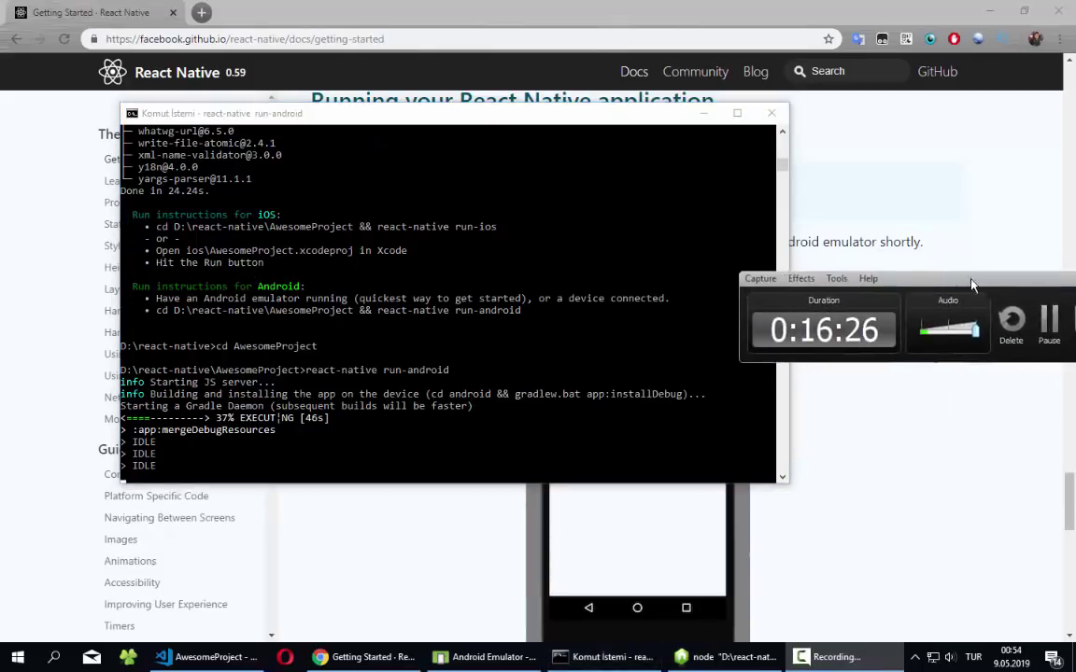
{"action": "left_click_drag", "start_coordinate": [938, 278], "coordinate": [849, 491]}
{"action": "left_click", "coordinate": [992, 540]}
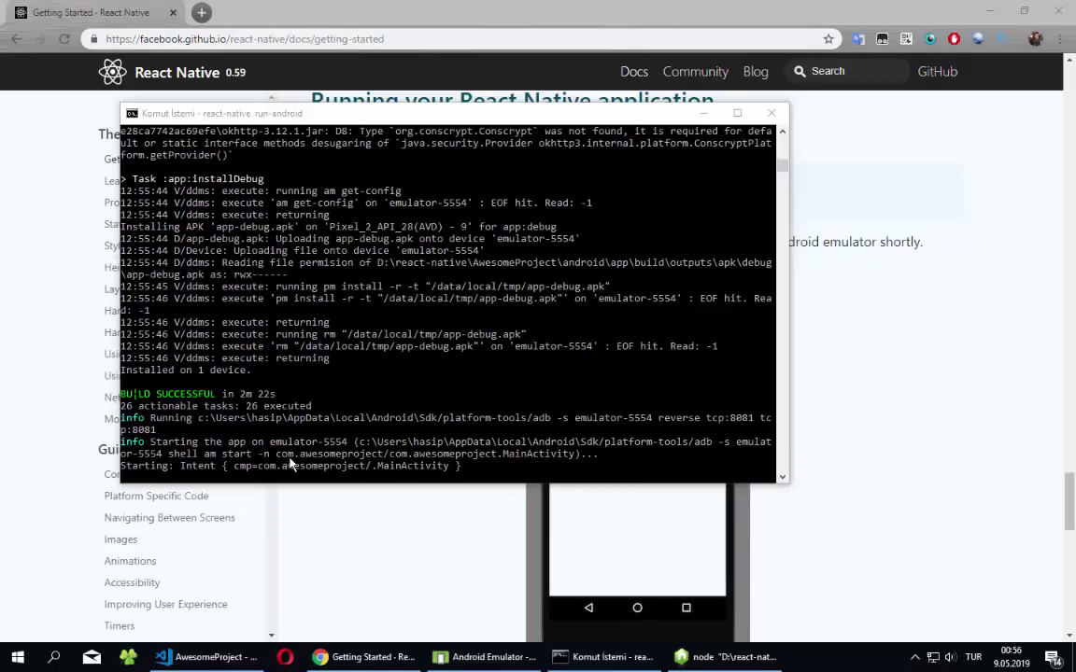
{"action": "left_click", "coordinate": [477, 659]}
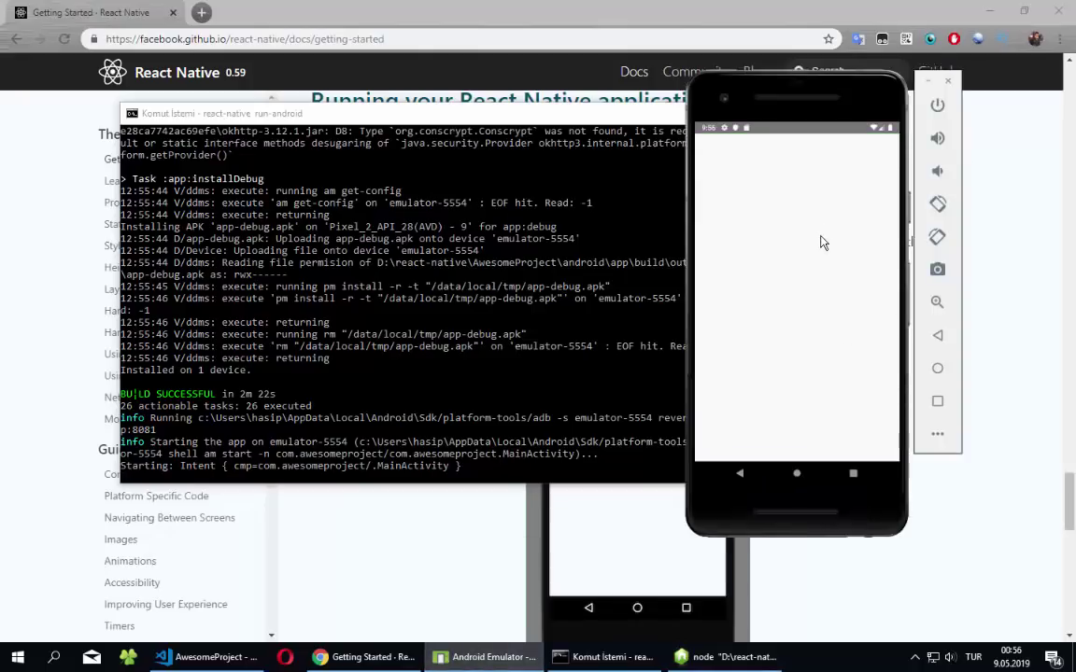